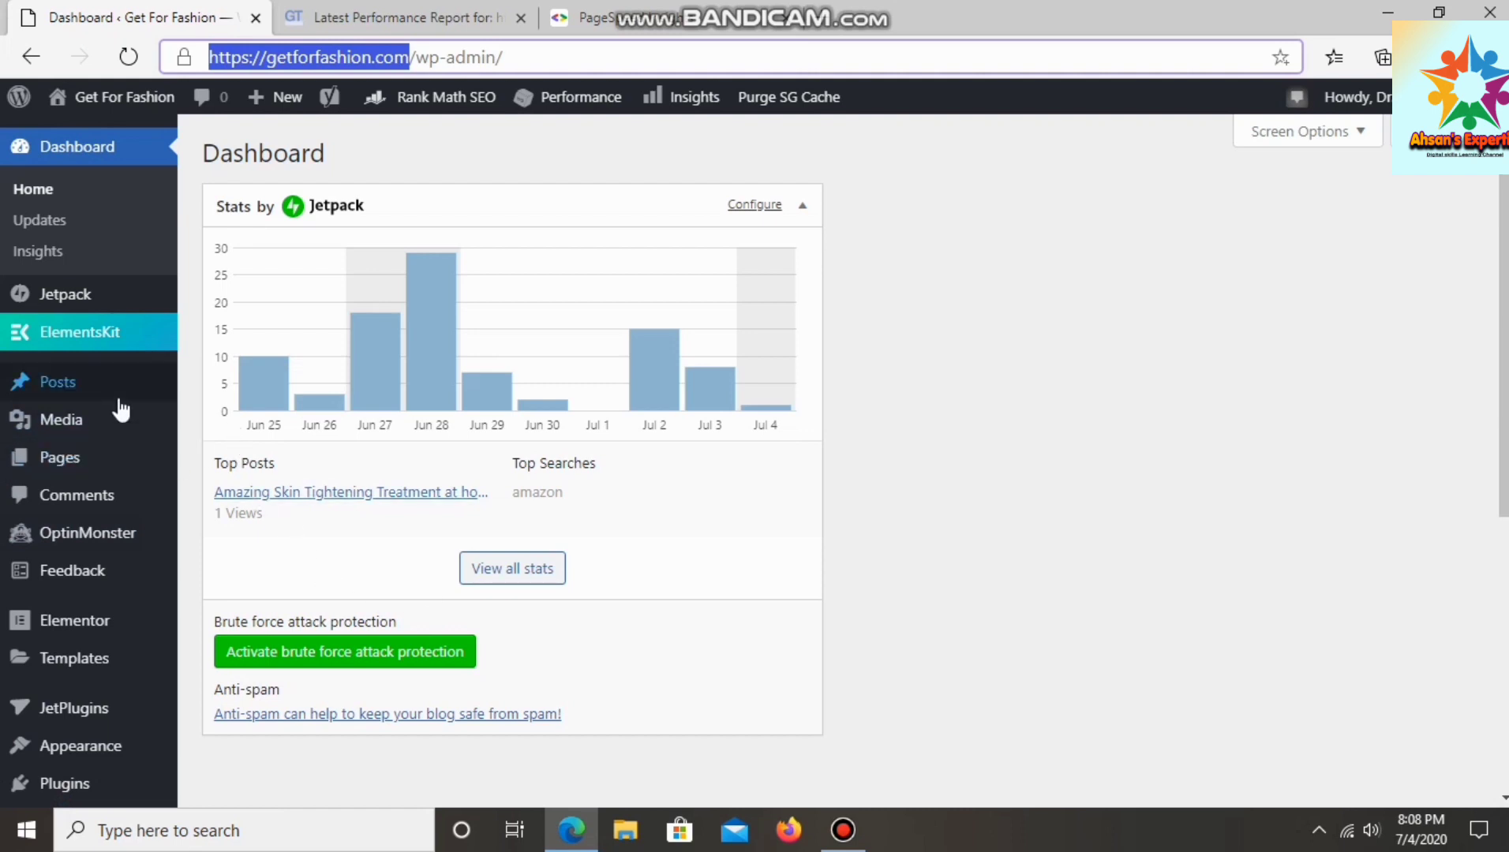
- Find the Swift Performance Lite plugin by searching the plugin directory for "swift performance", and install and activate it
mouse_move(65, 476)
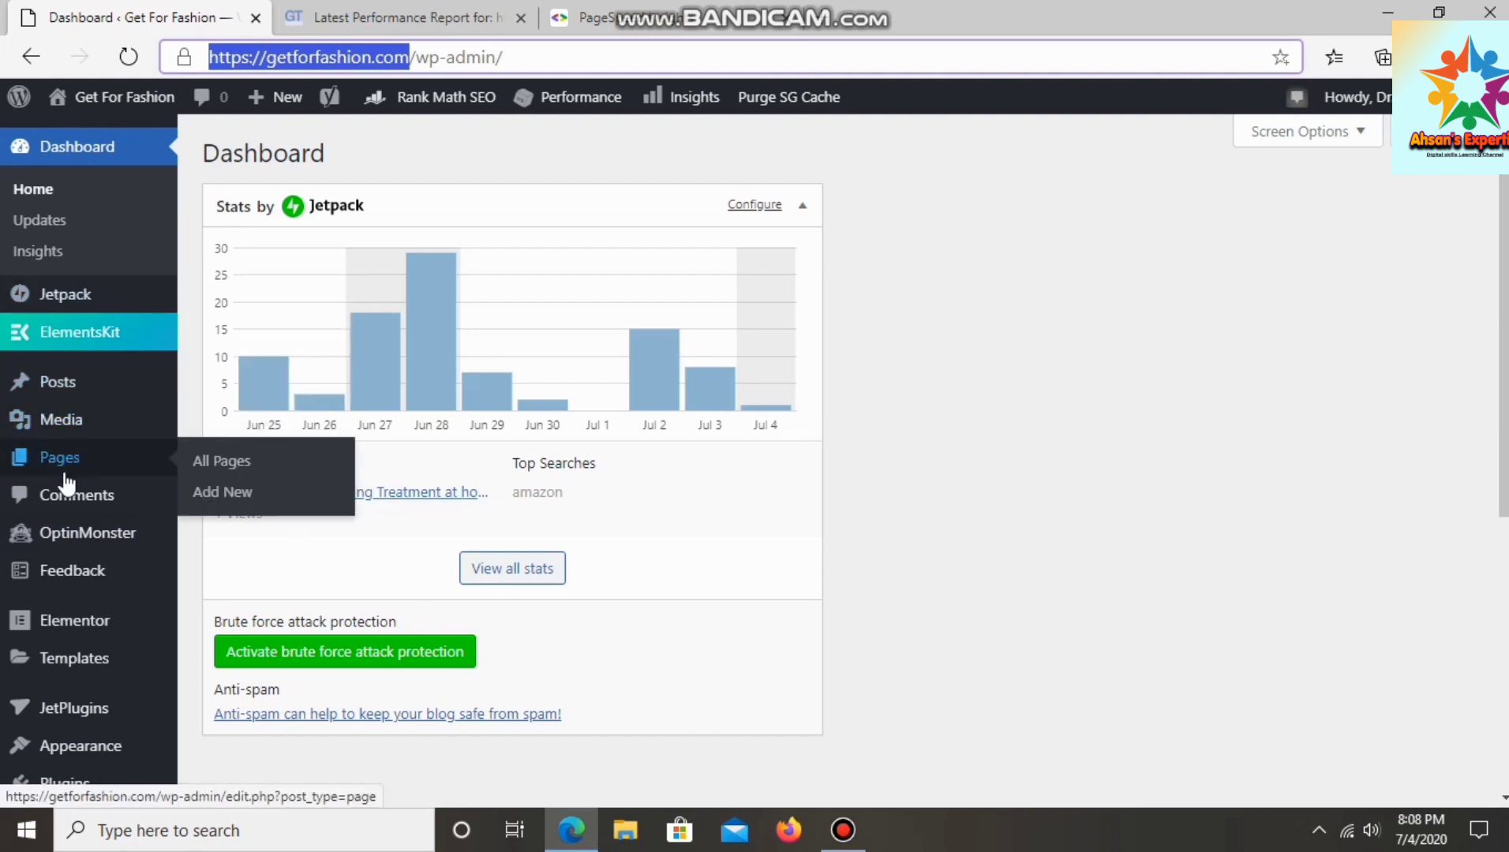
mouse_move(126, 746)
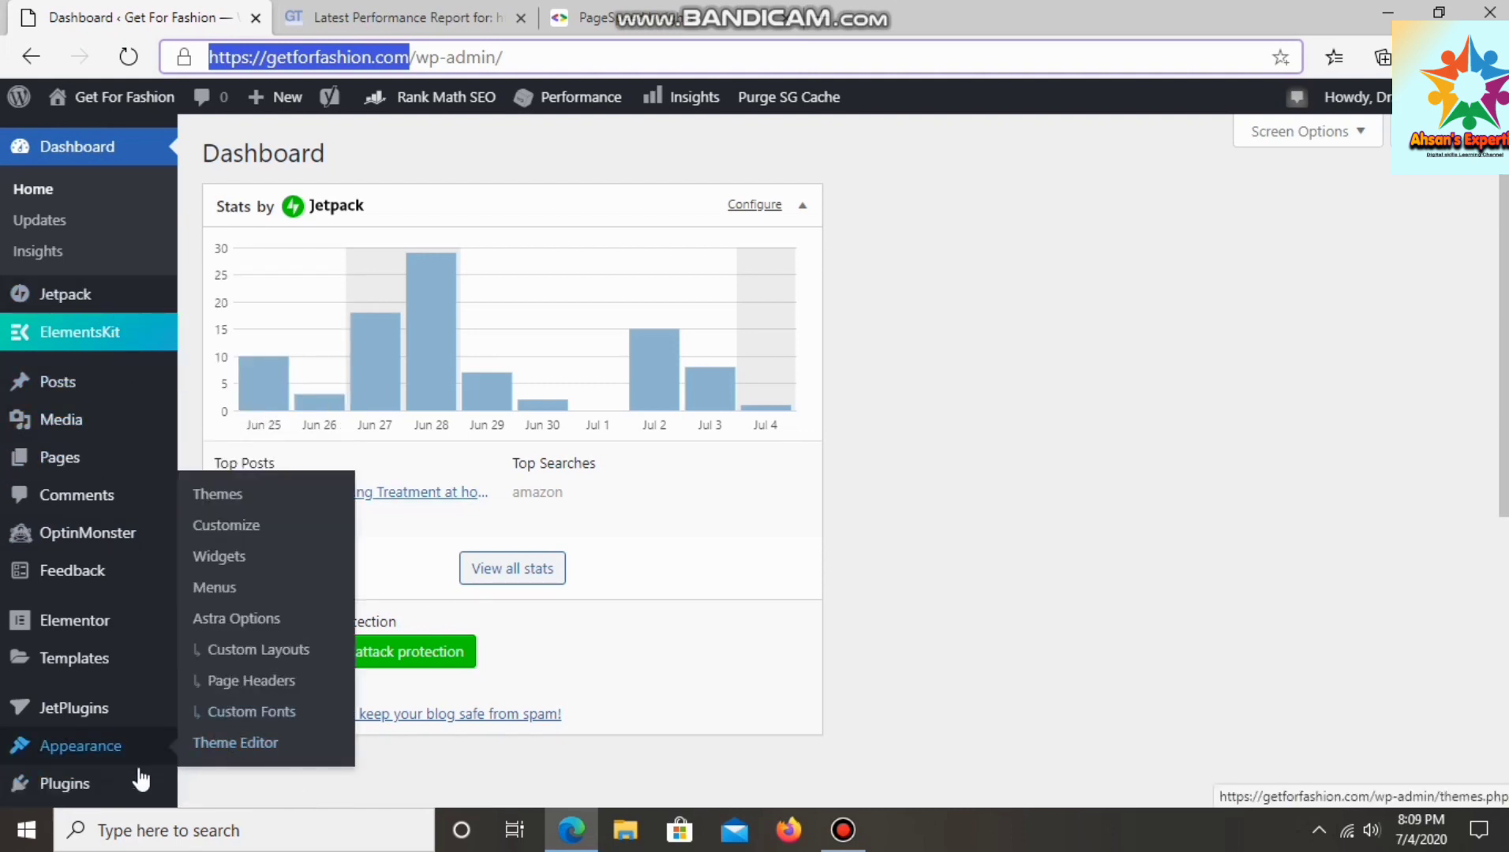
mouse_move(118, 784)
left_click(250, 714)
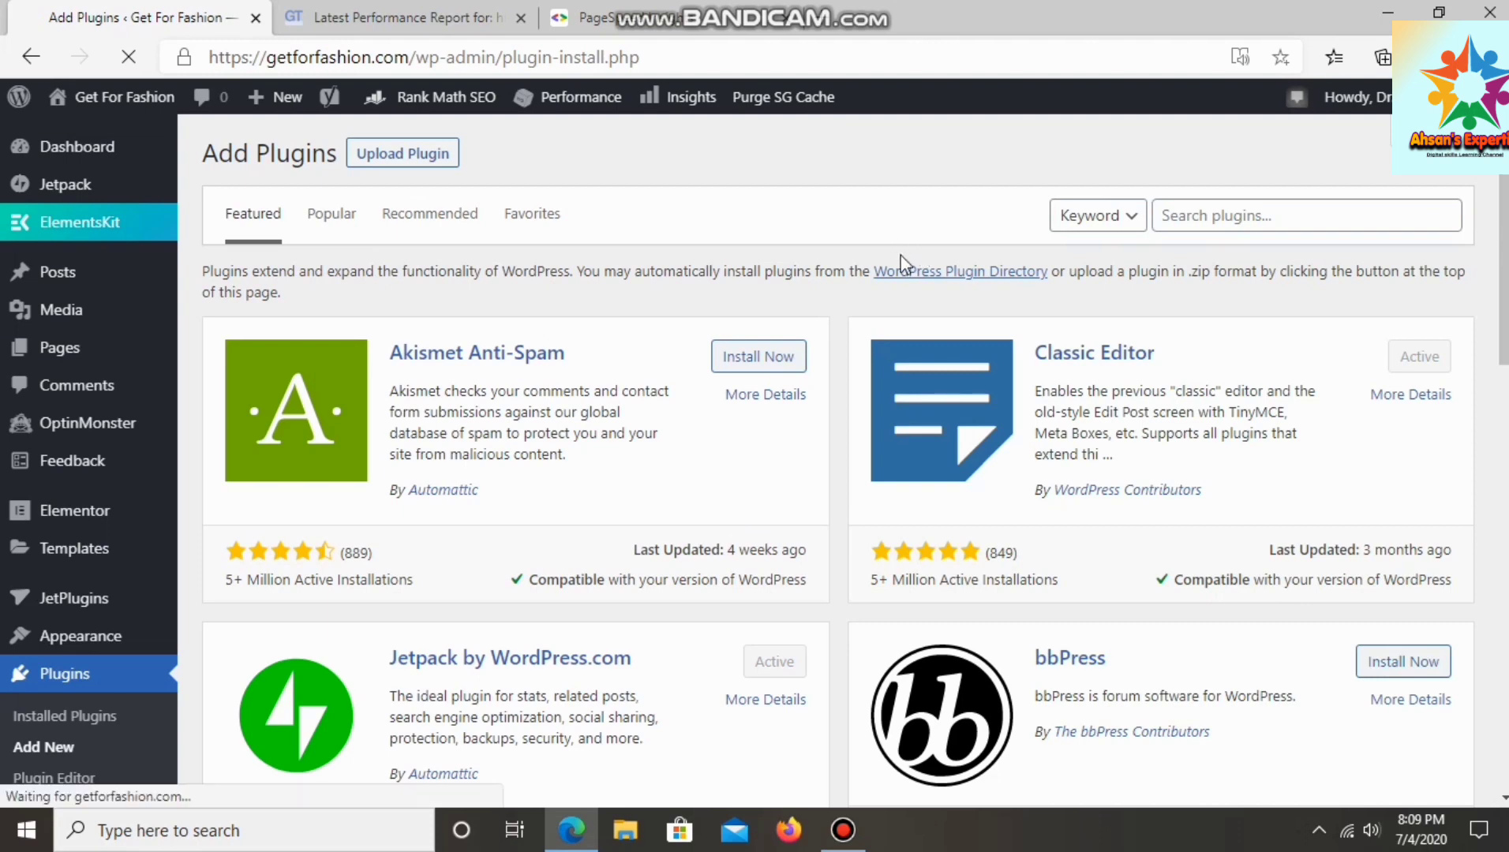
type("rformance")
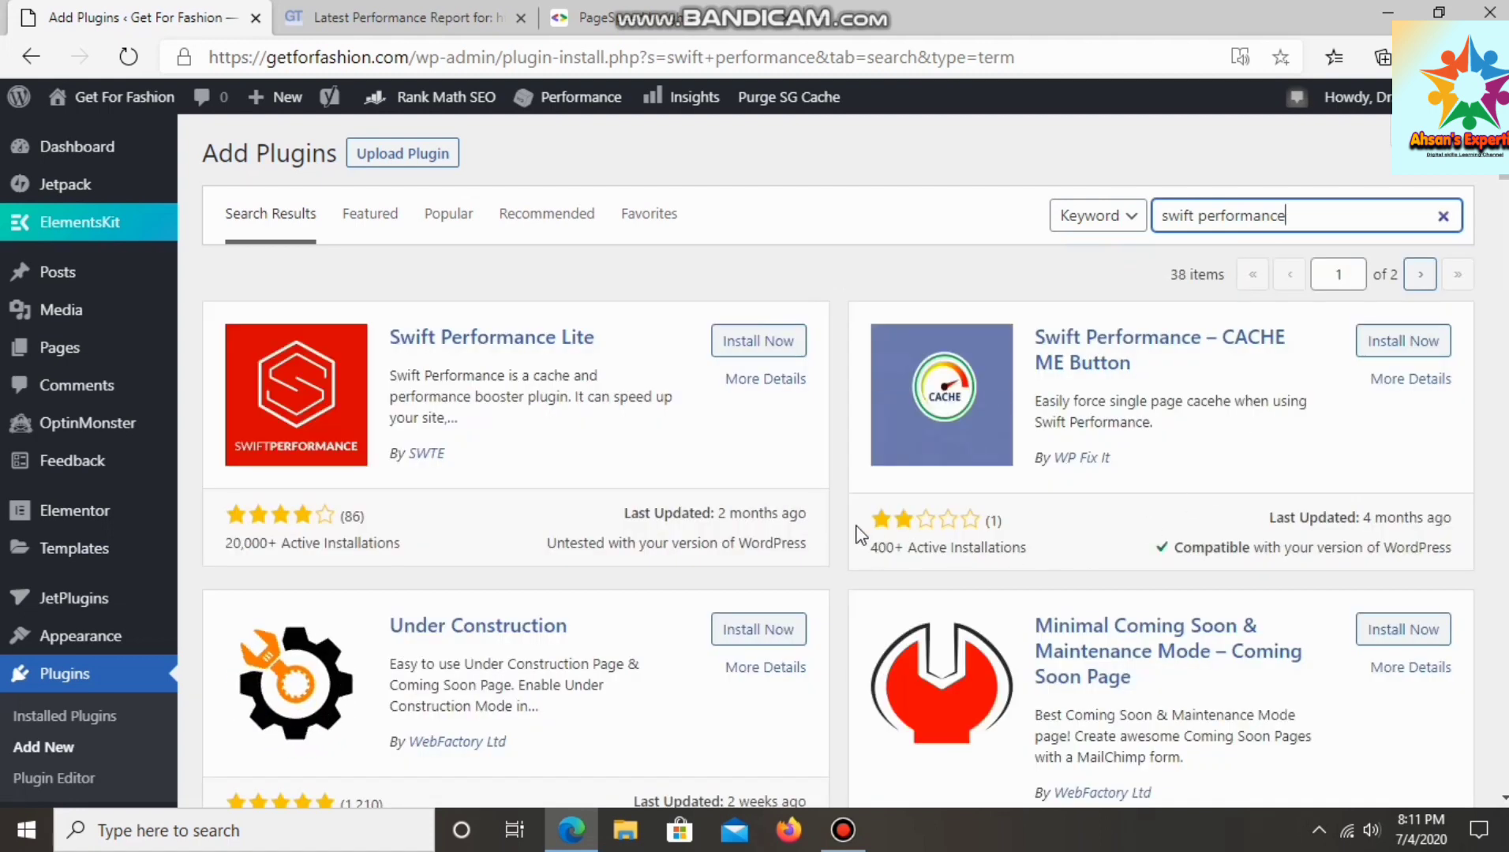
left_click(718, 341)
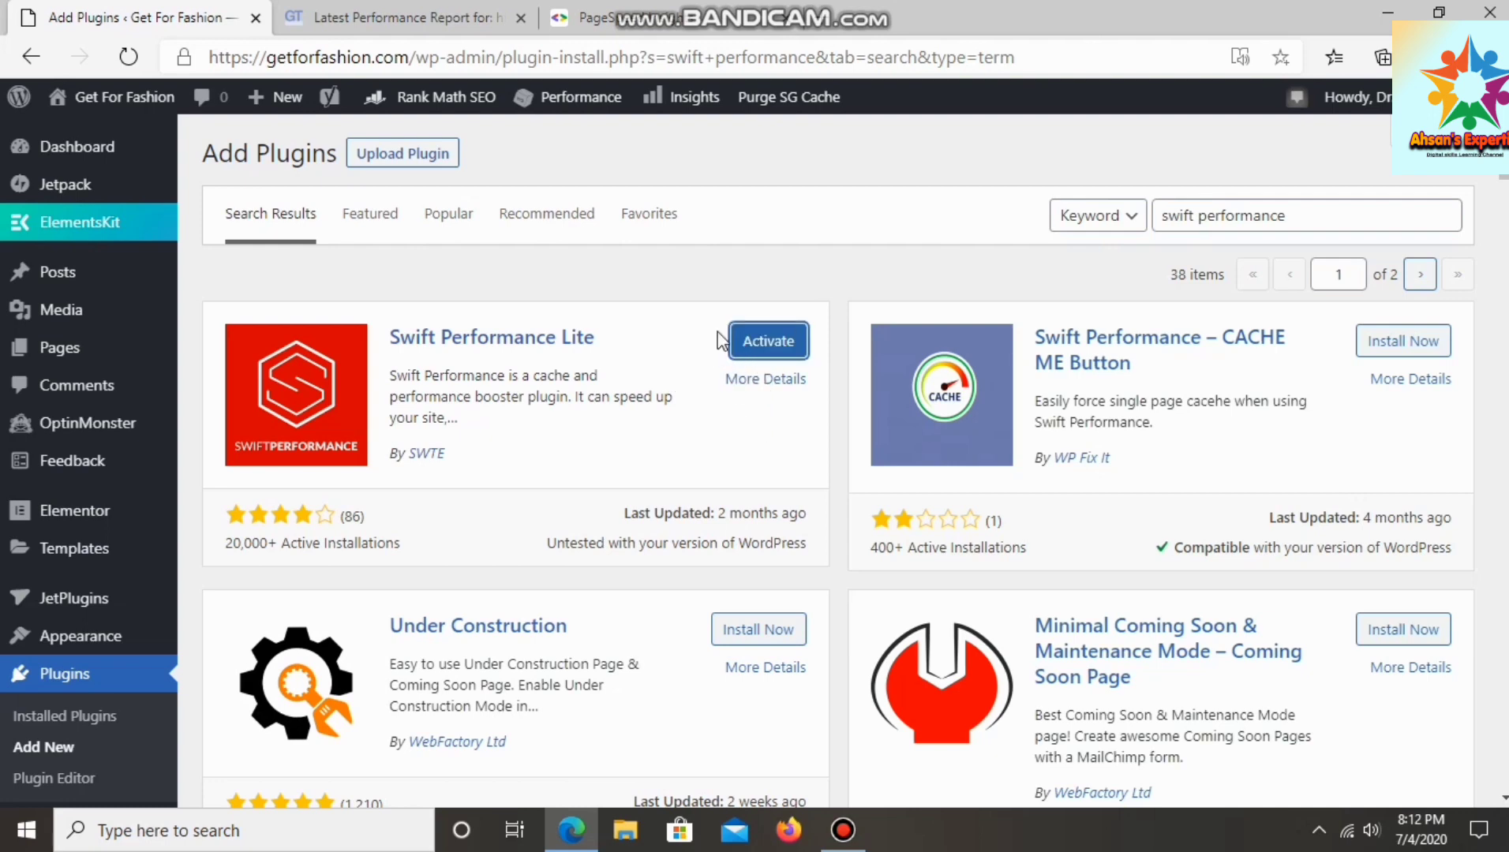
left_click(763, 341)
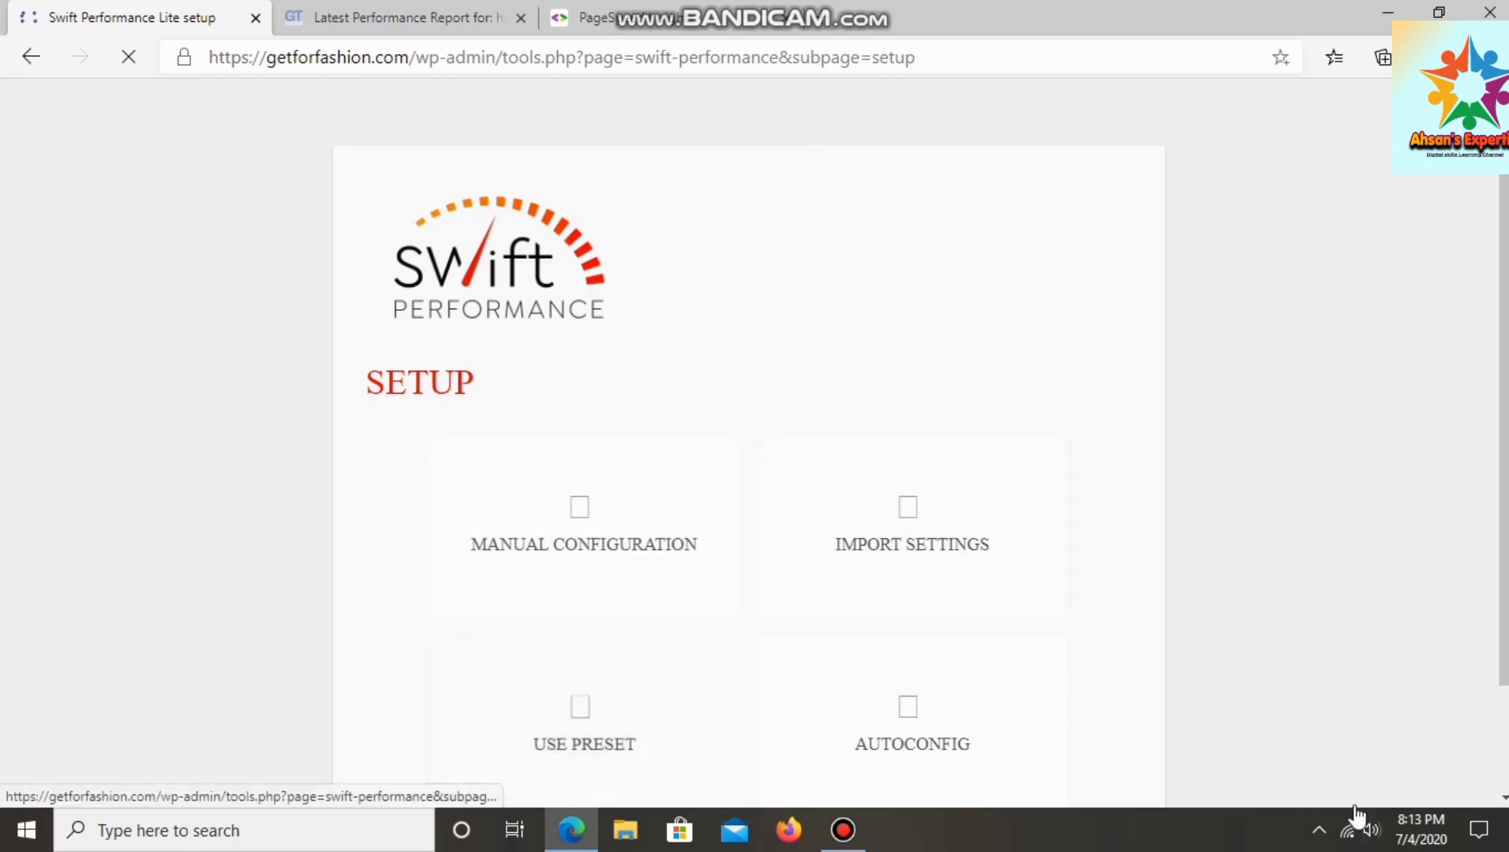
- Run the Swift Performance Autoconfig setup wizard through to its final page
scroll(1502, 798, "down", 2)
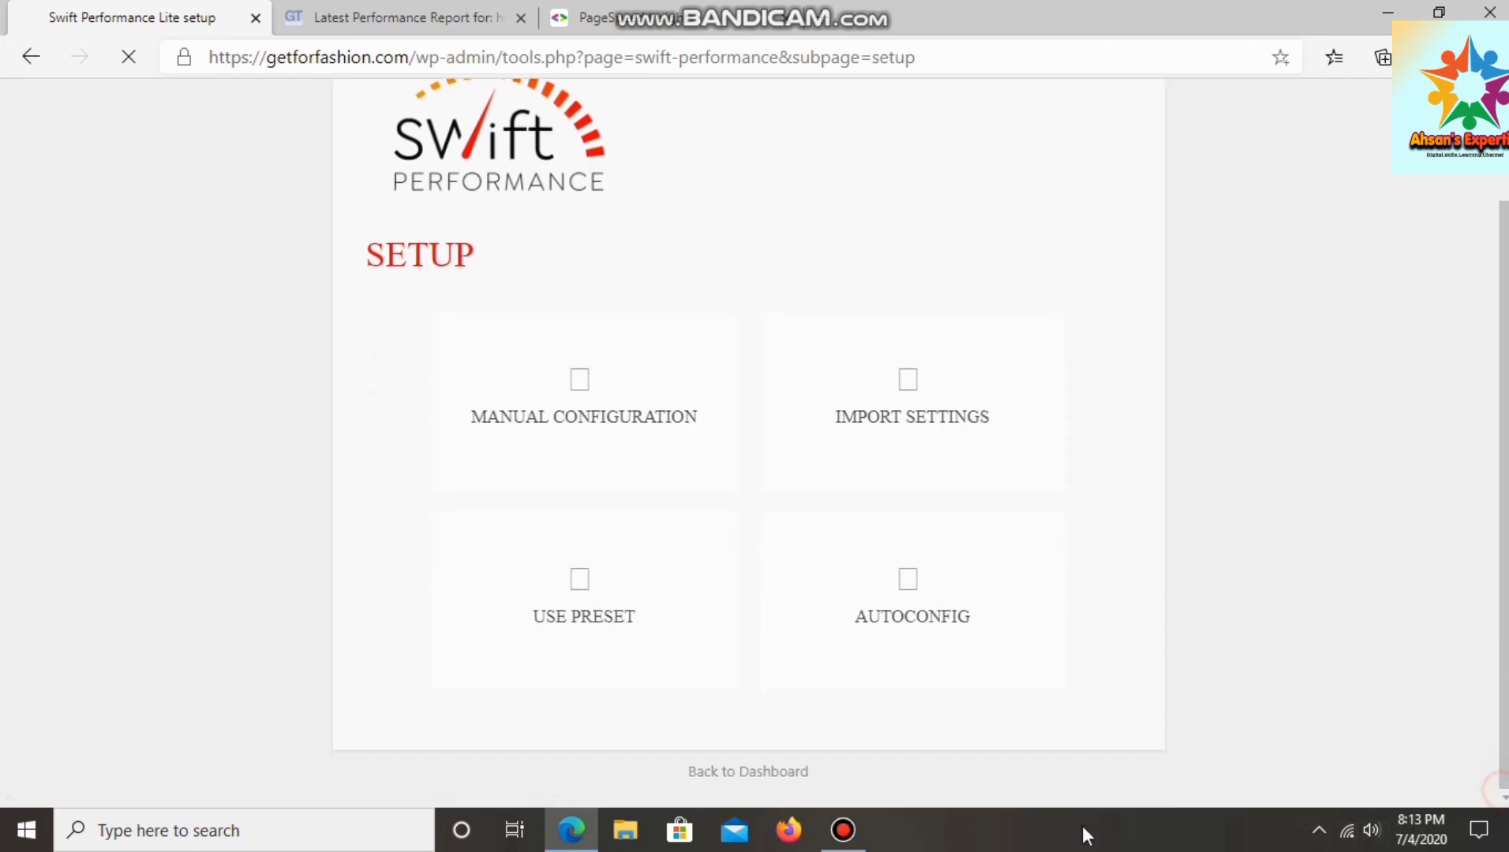
left_click(907, 580)
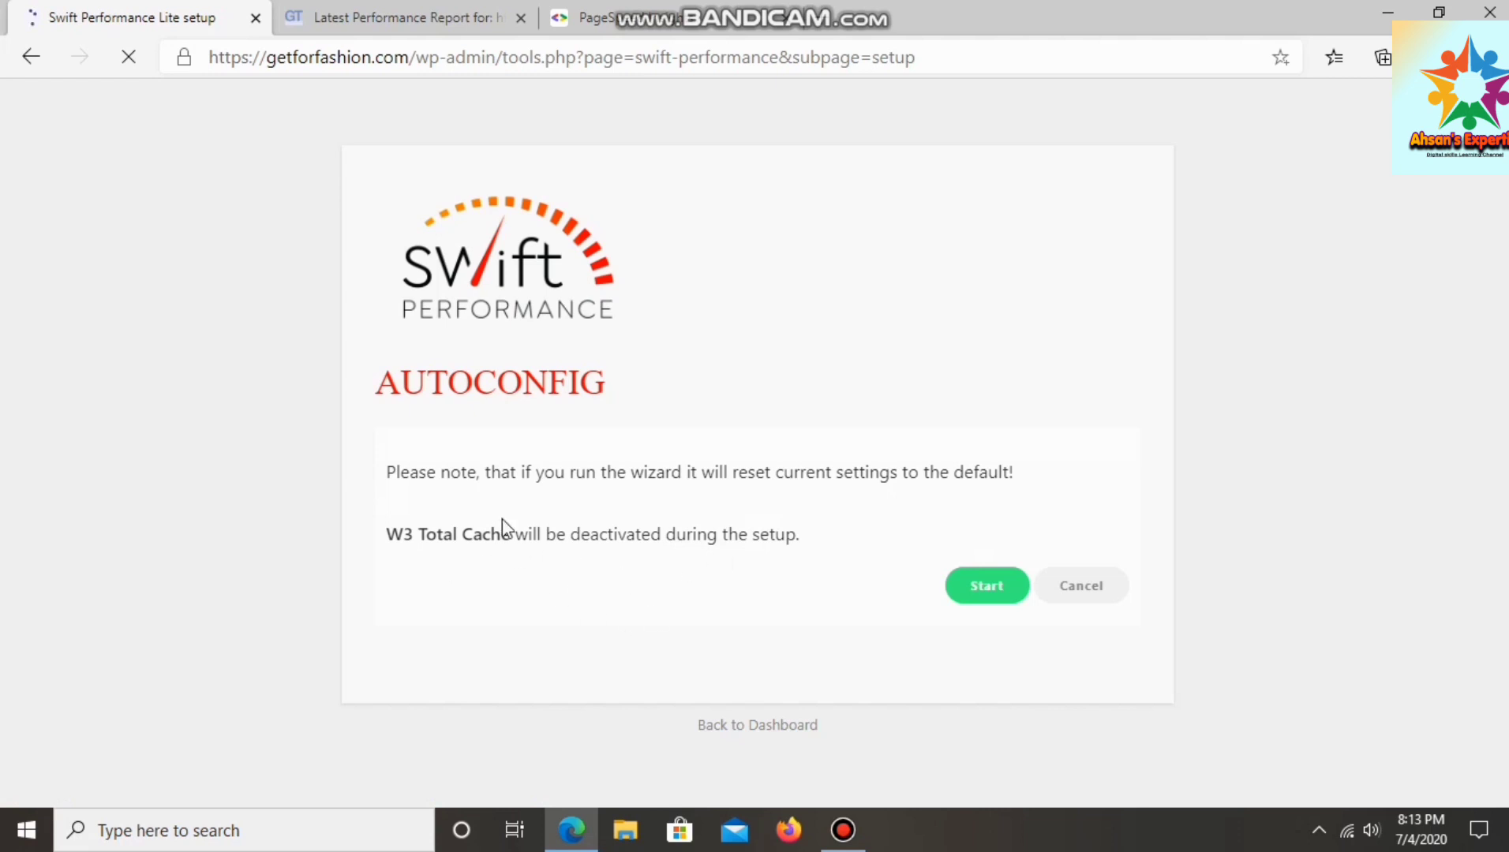
left_click(974, 592)
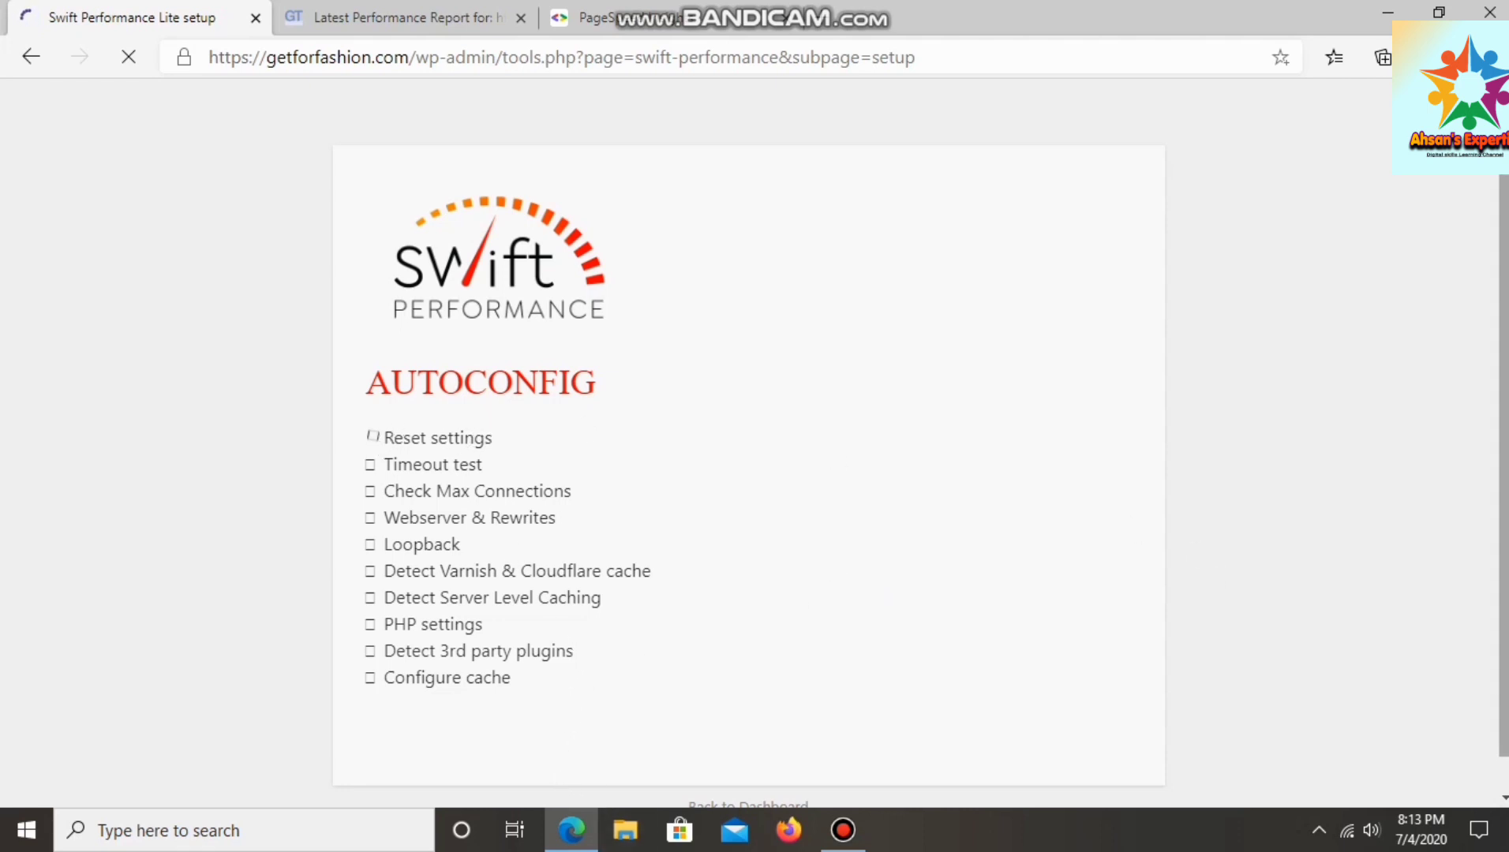
left_click(1501, 799)
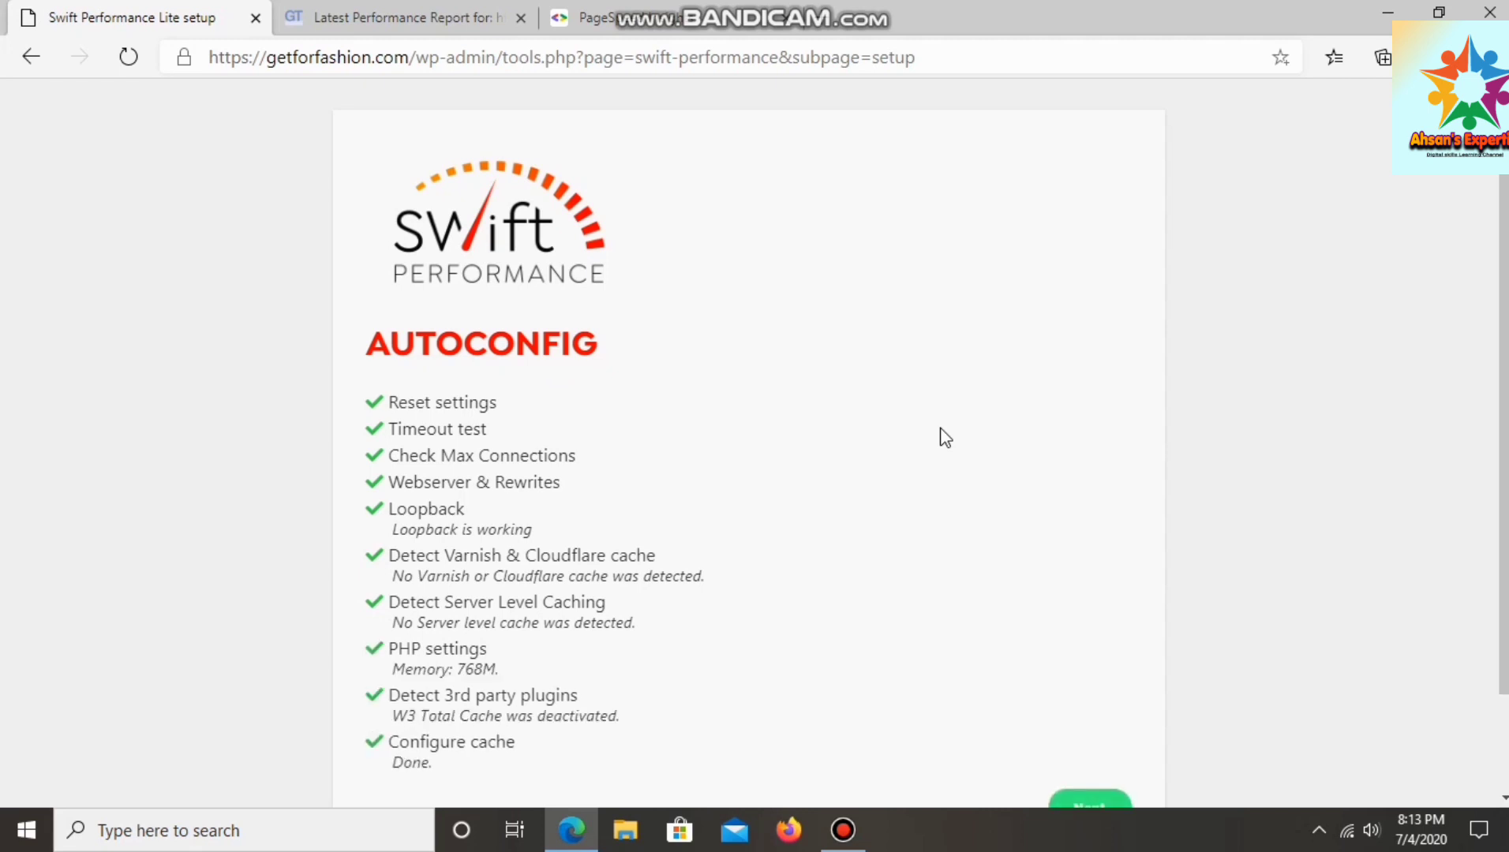
scroll(1179, 693, "down", 2)
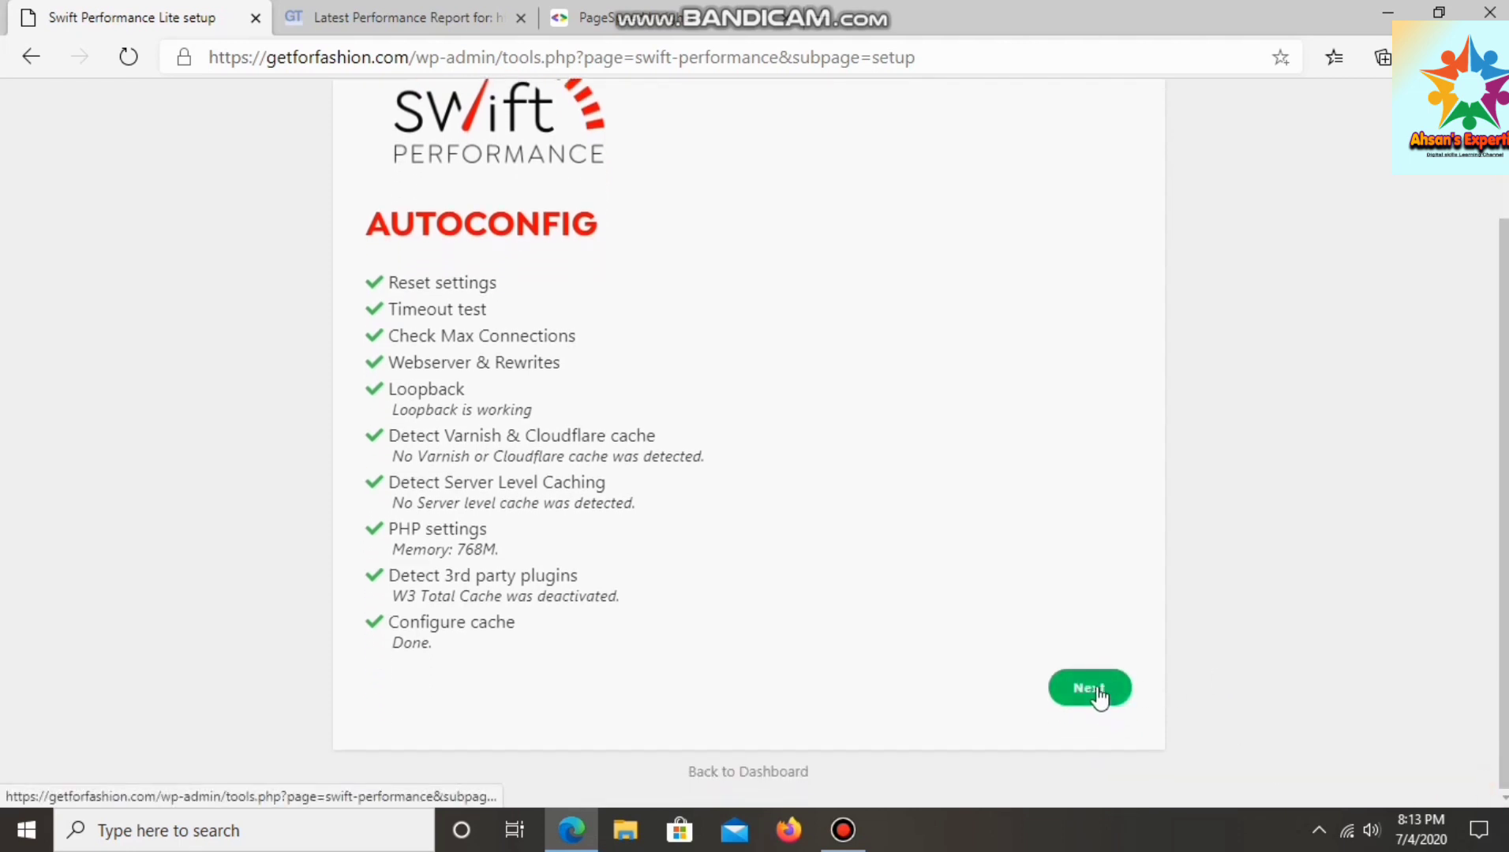
left_click(1097, 692)
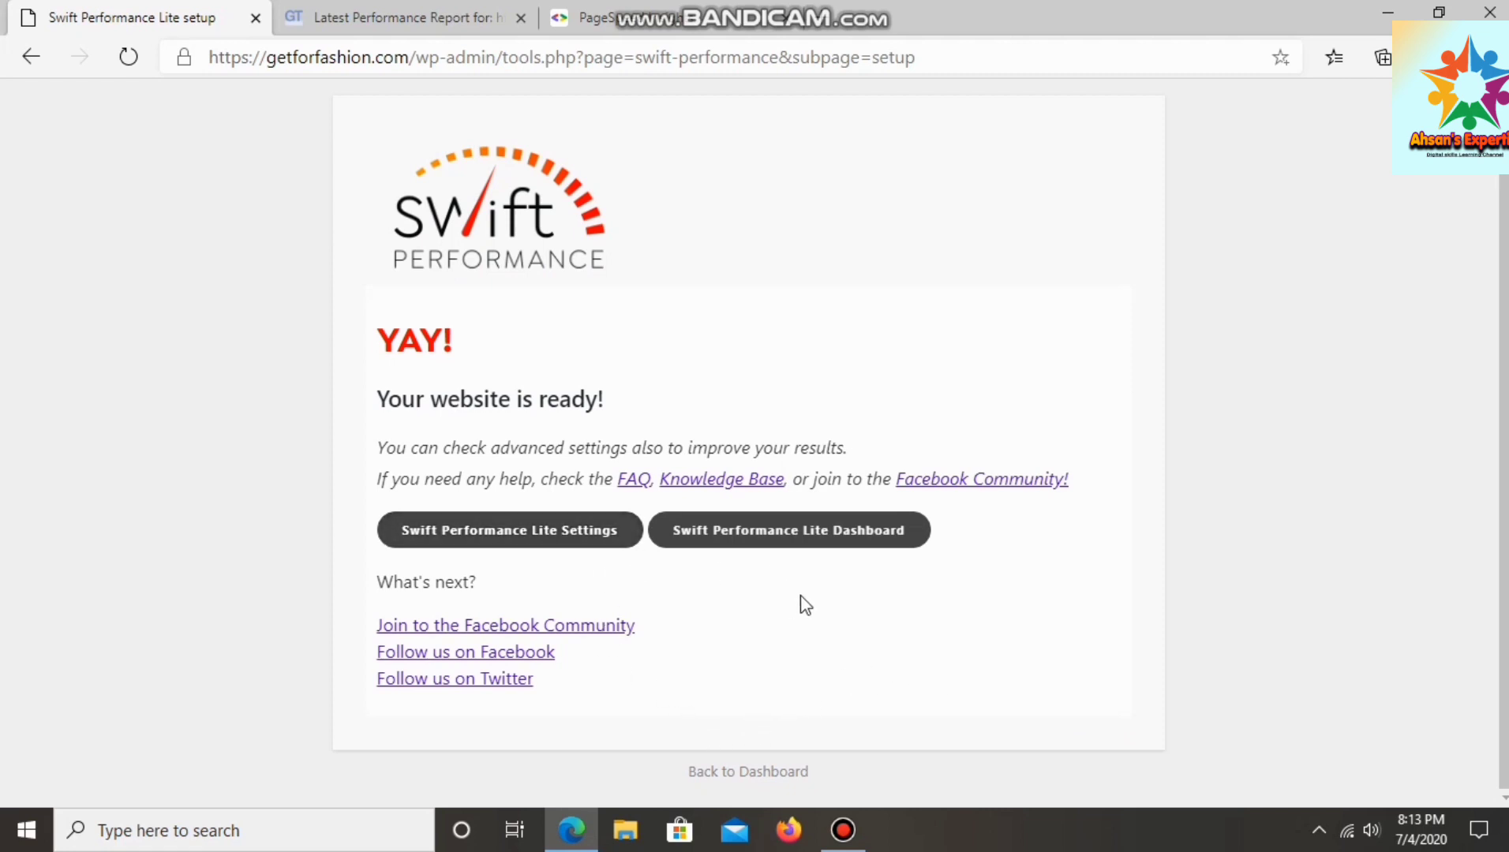
- Open the Swift Performance Lite settings and switch the General section to Advanced View
left_click(600, 530)
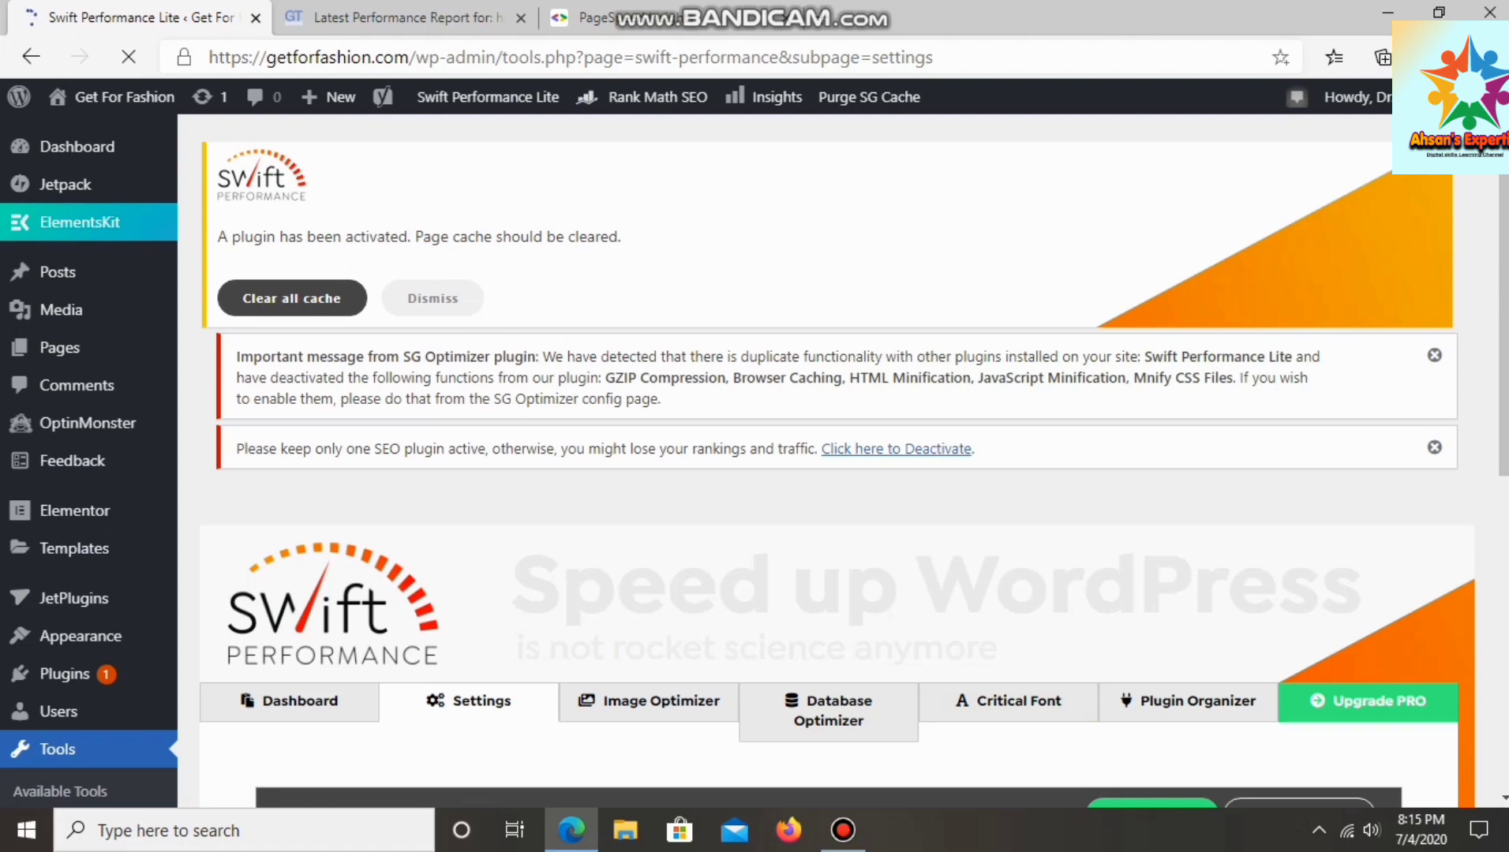
scroll(1504, 801, "down", 2)
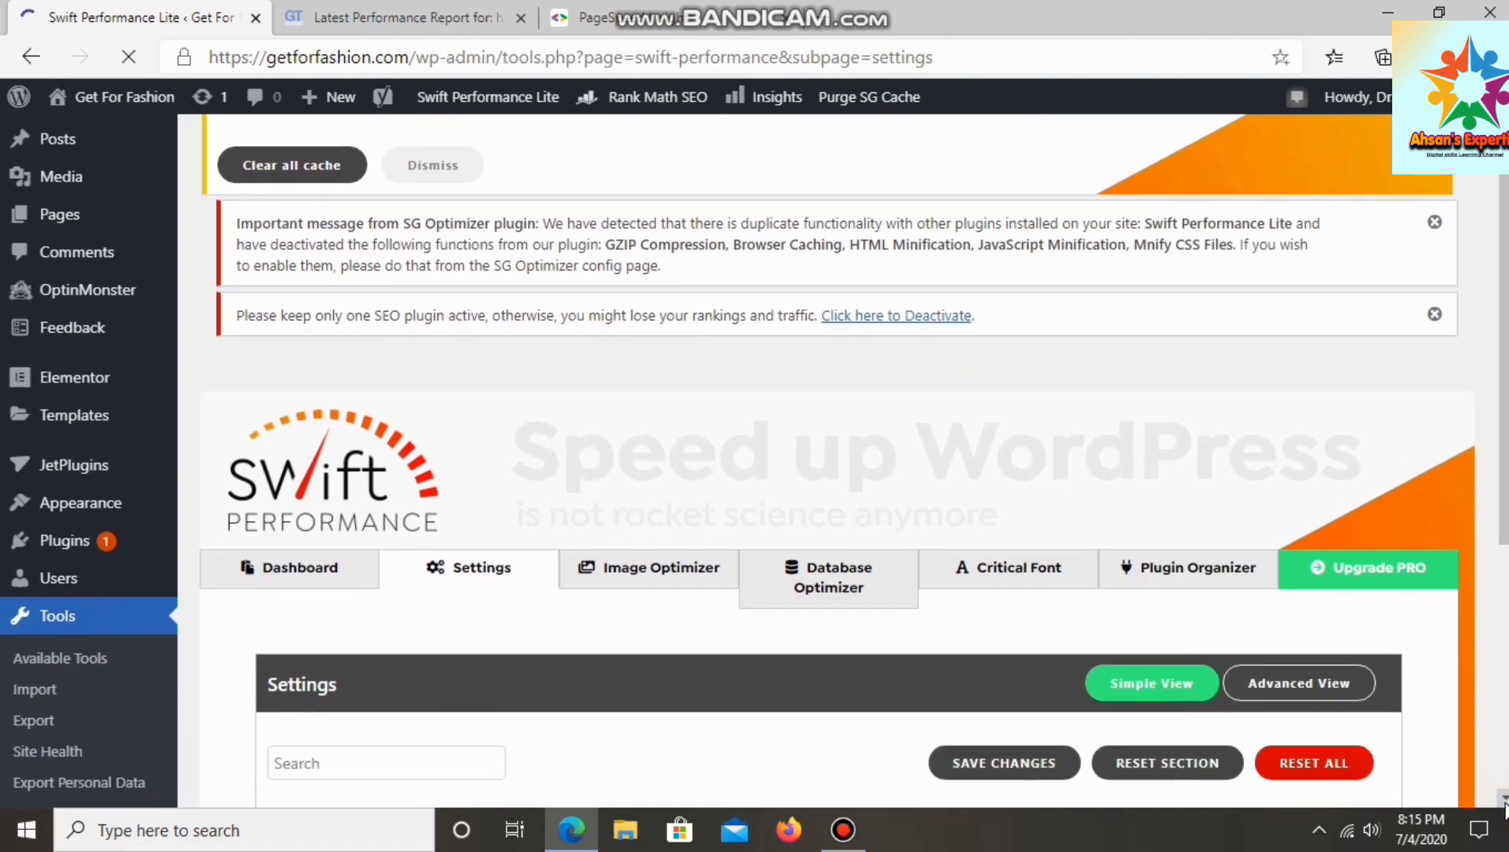
scroll(1504, 801, "down", 4)
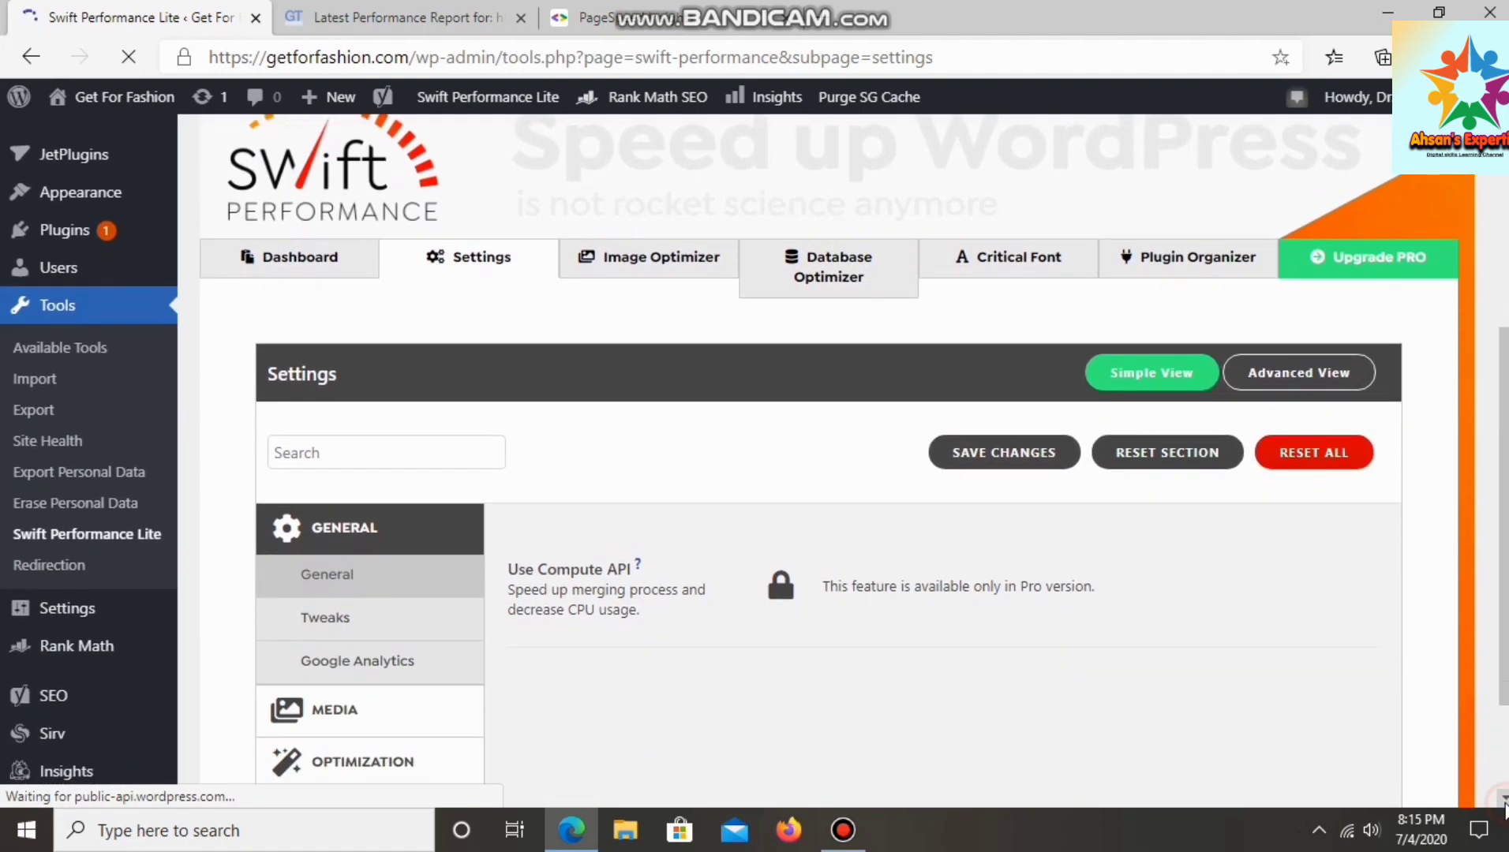
scroll(1503, 801, "down", 2)
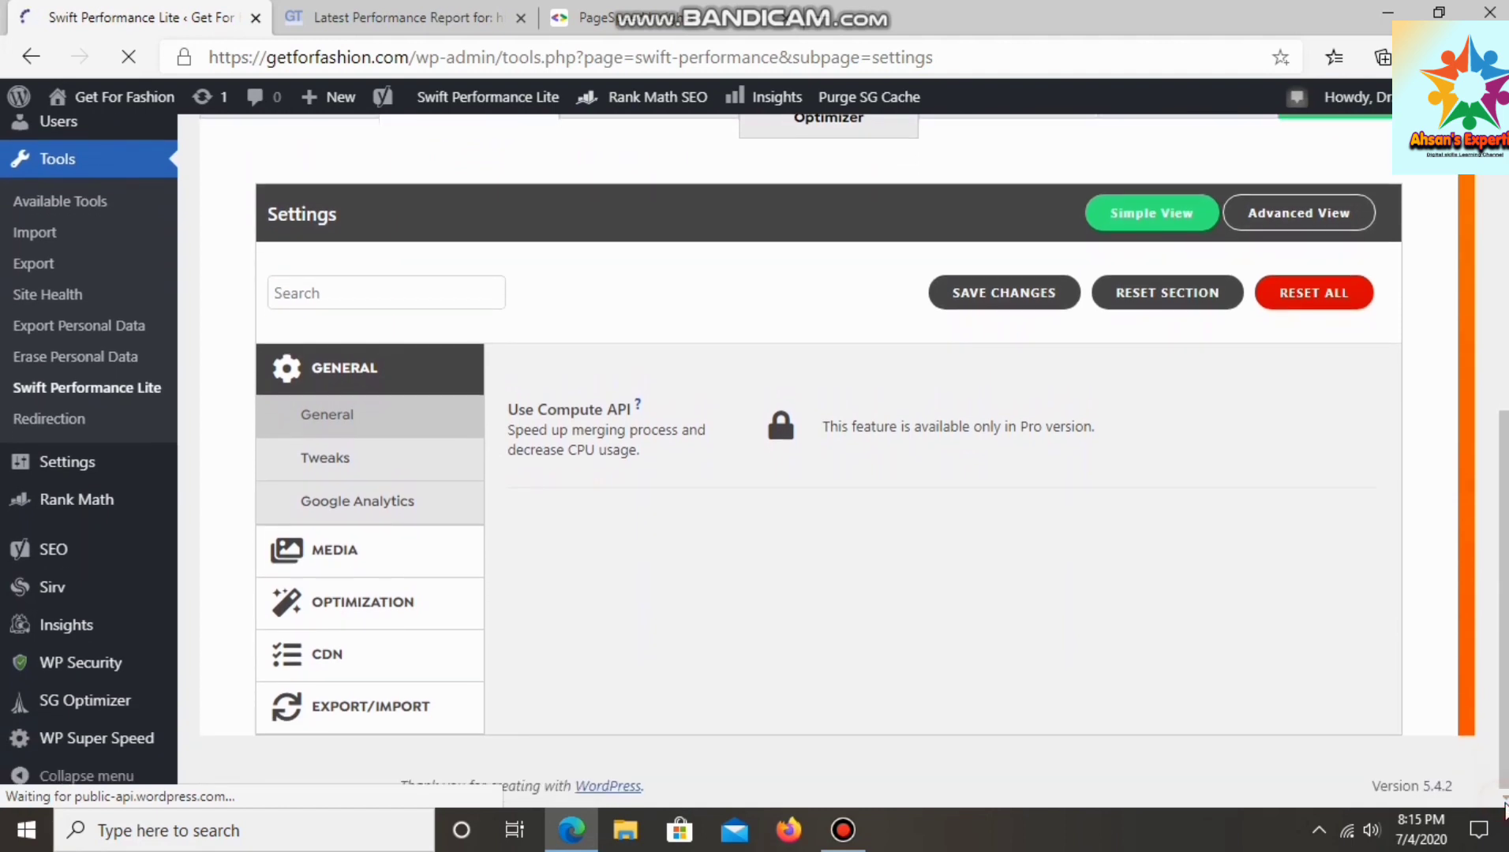
left_click(359, 407)
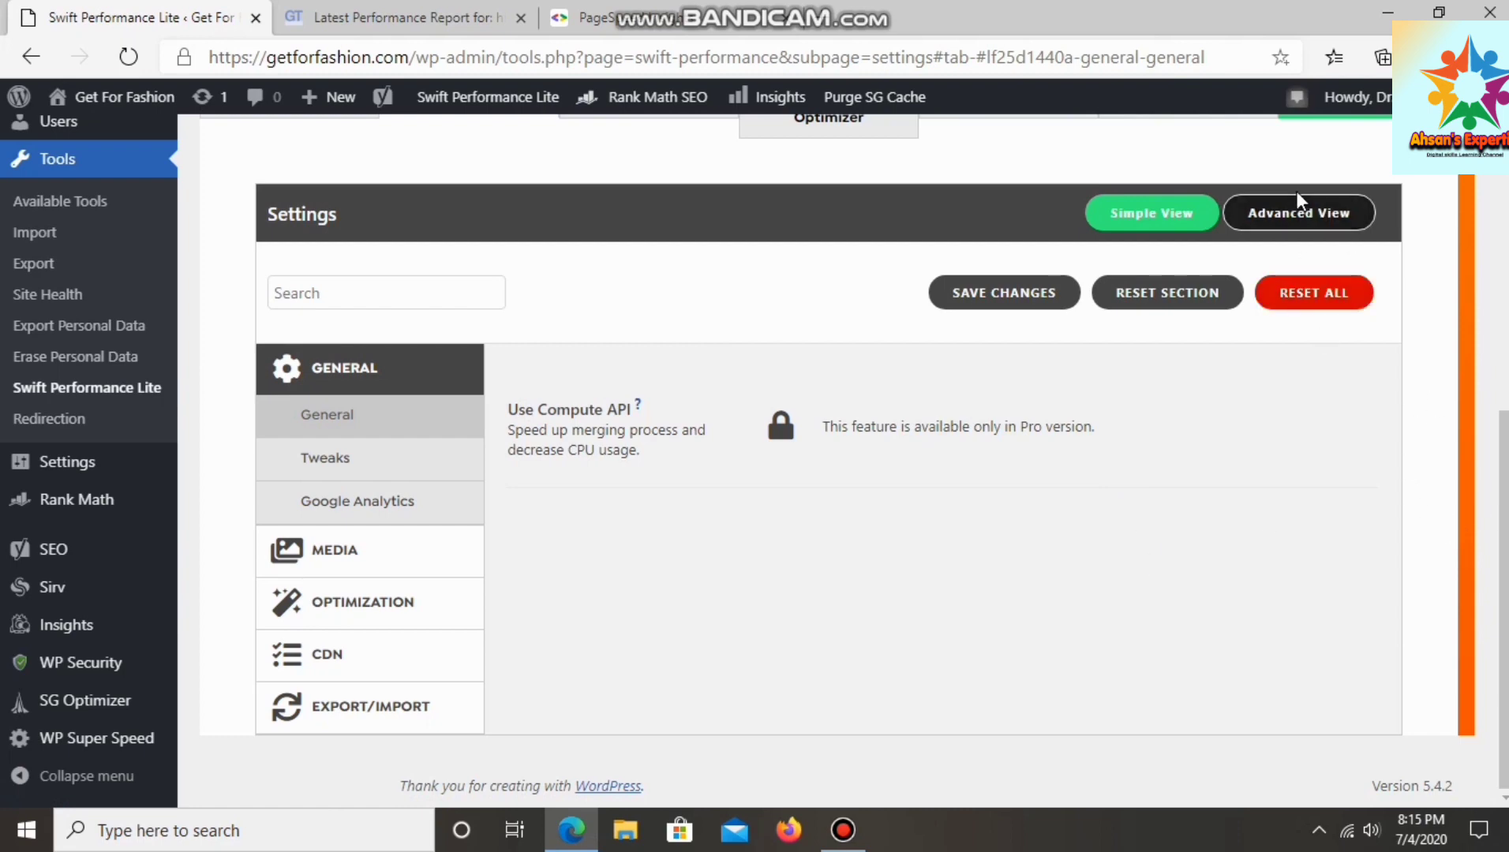
left_click(1295, 212)
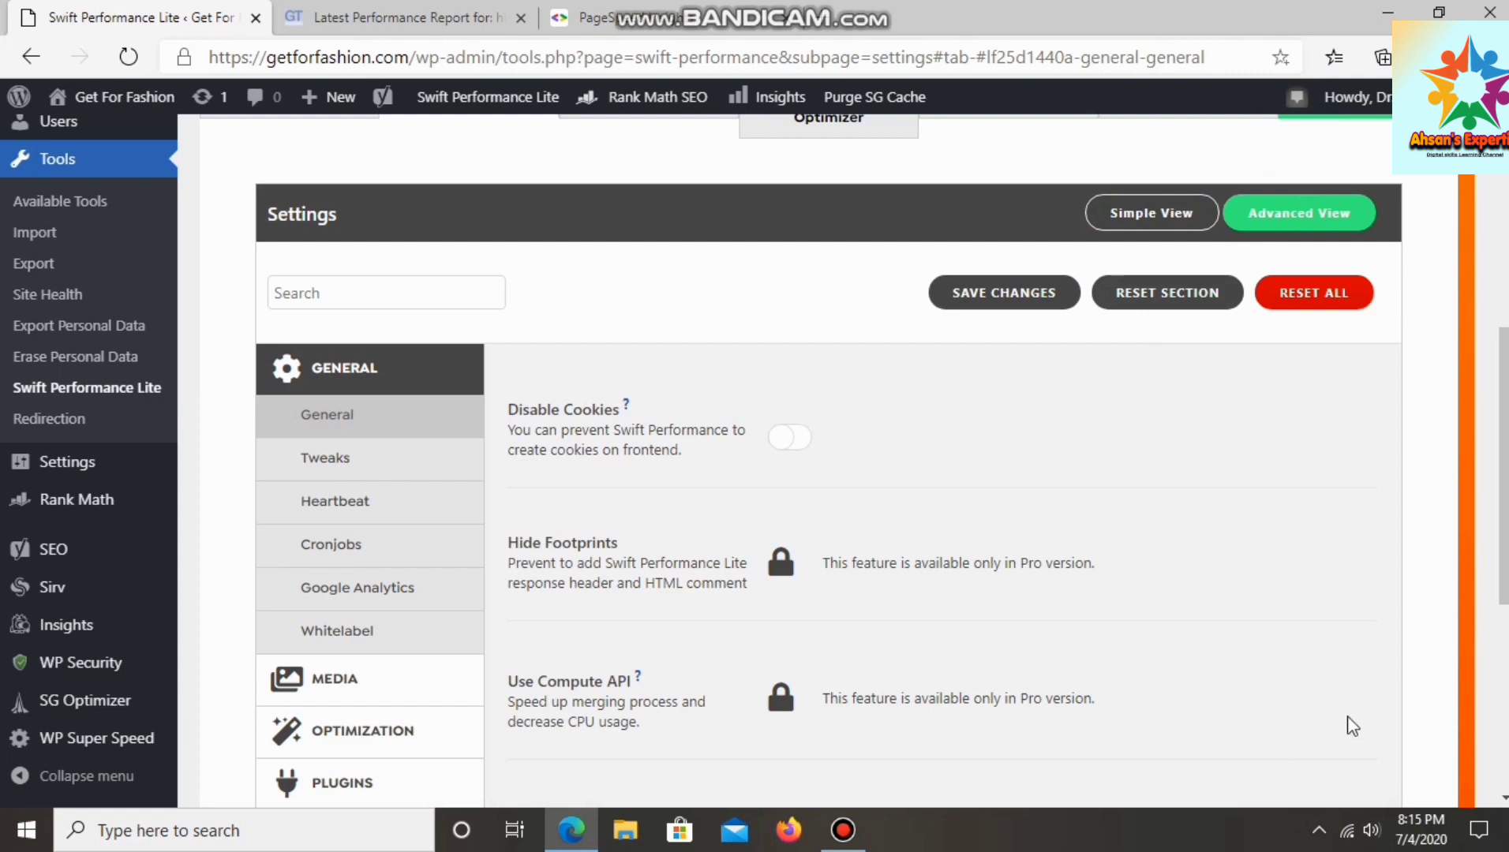
- In the General Tweaks settings, enable Gravatar Cache and set its expiry to 1 month
scroll(1010, 639, "down", 2)
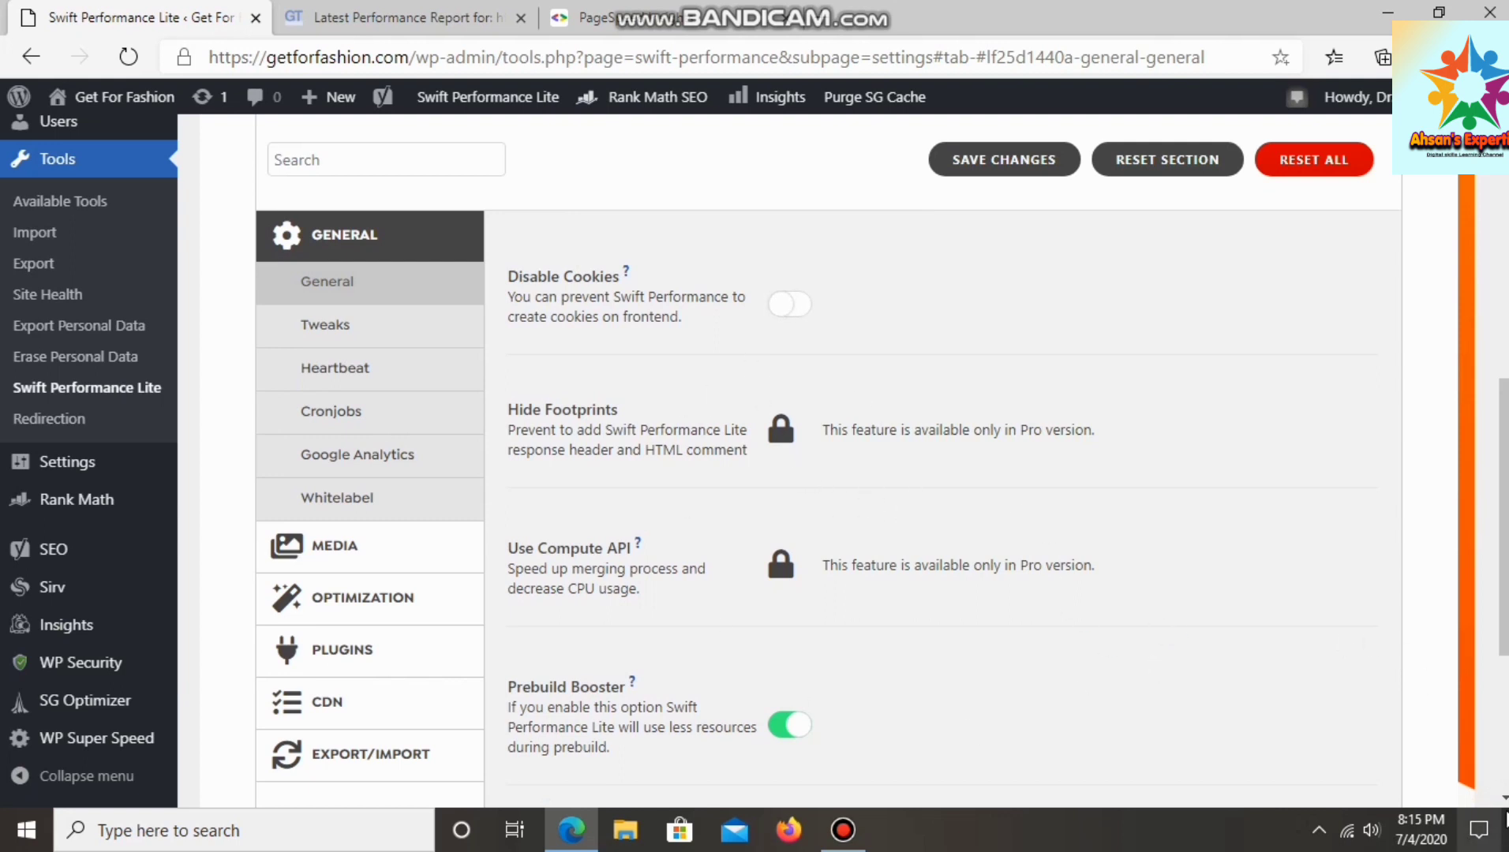
left_click(1502, 797)
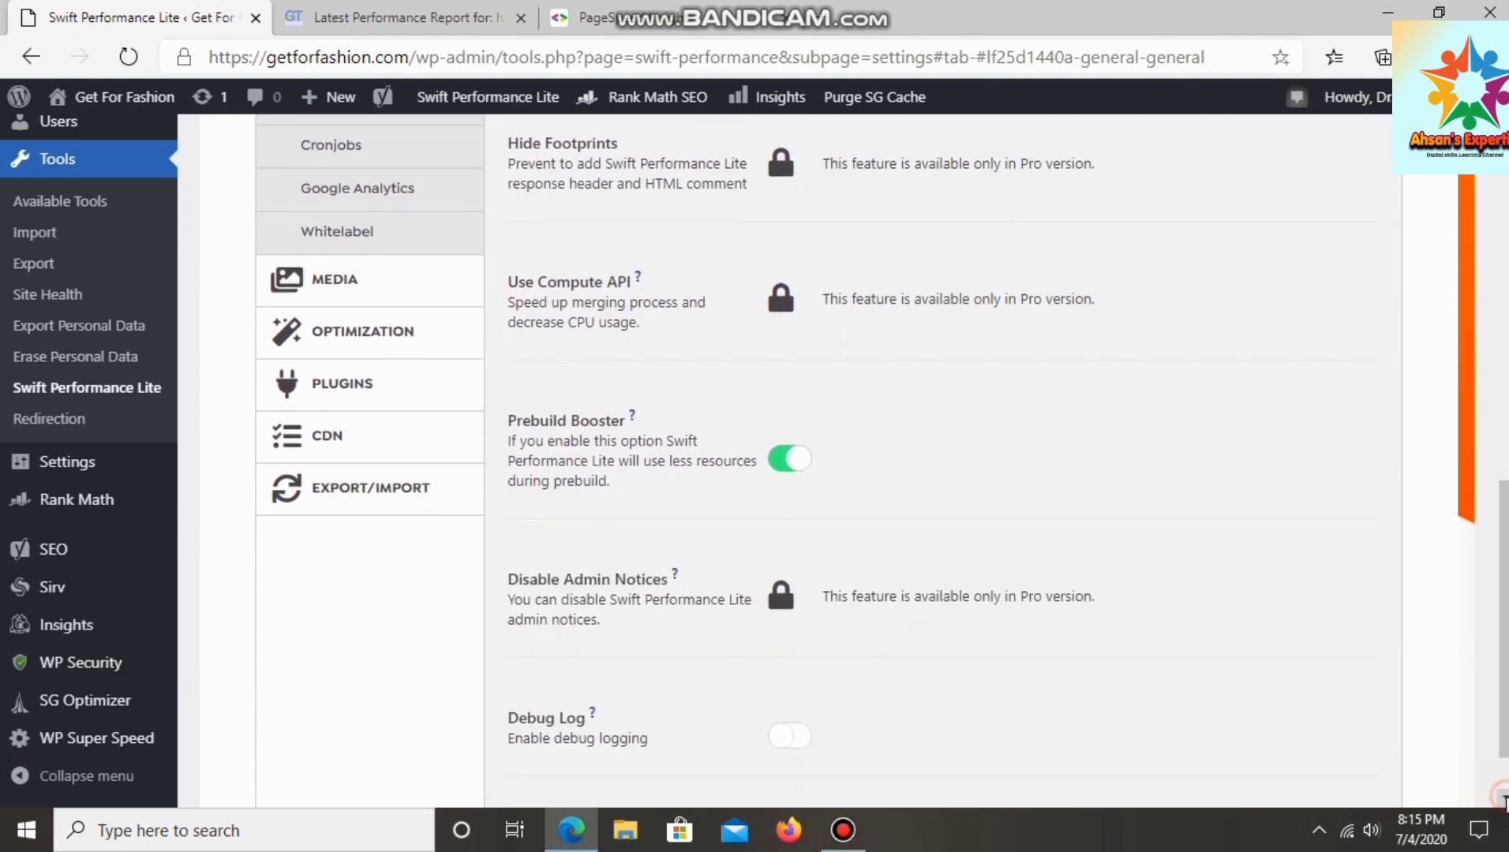
left_click(1503, 797)
left_click(1503, 797)
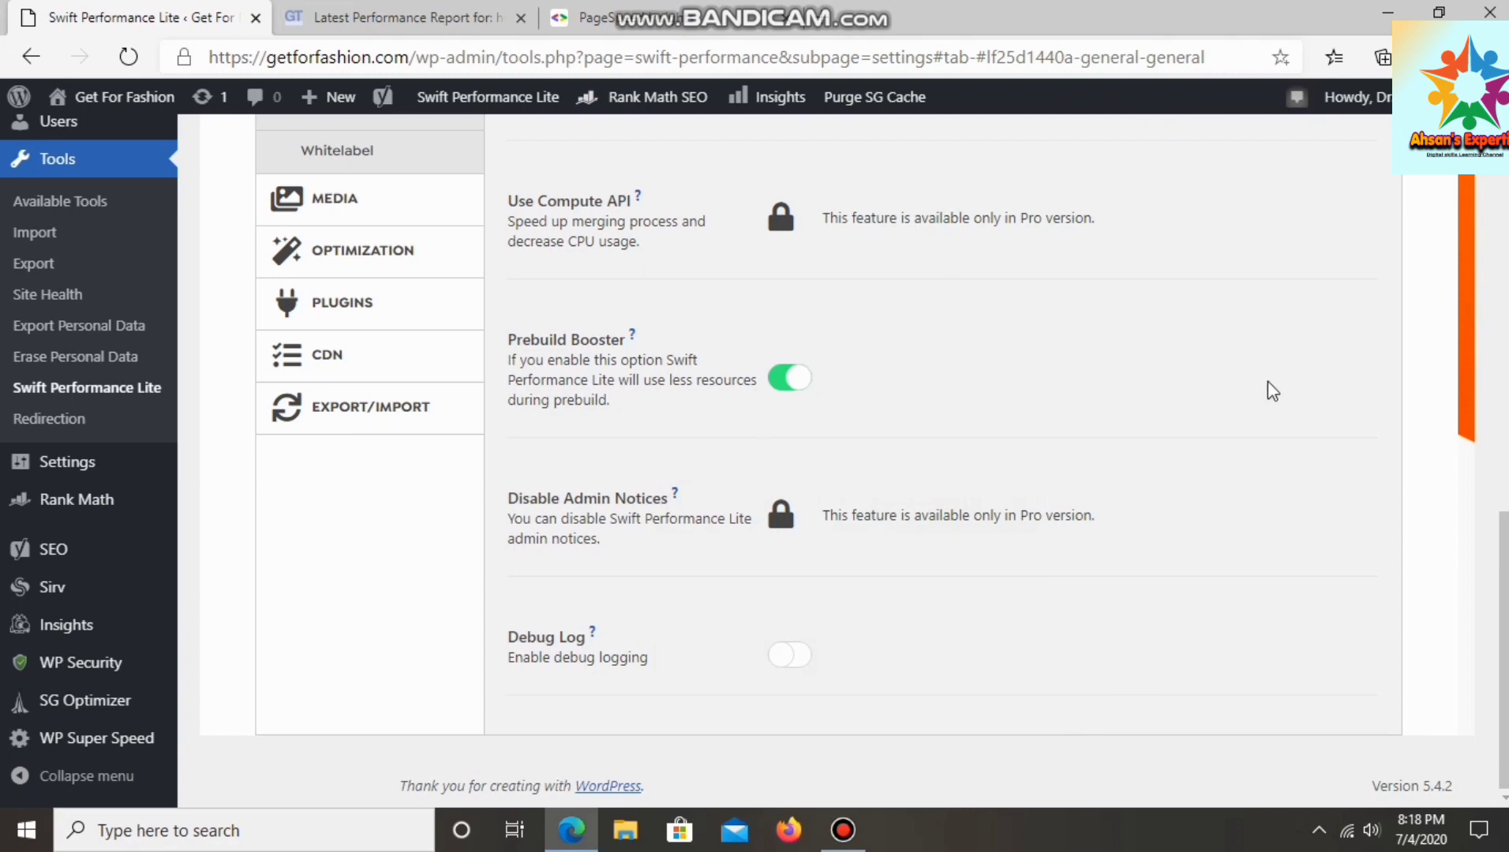
scroll(1020, 467, "up", 5)
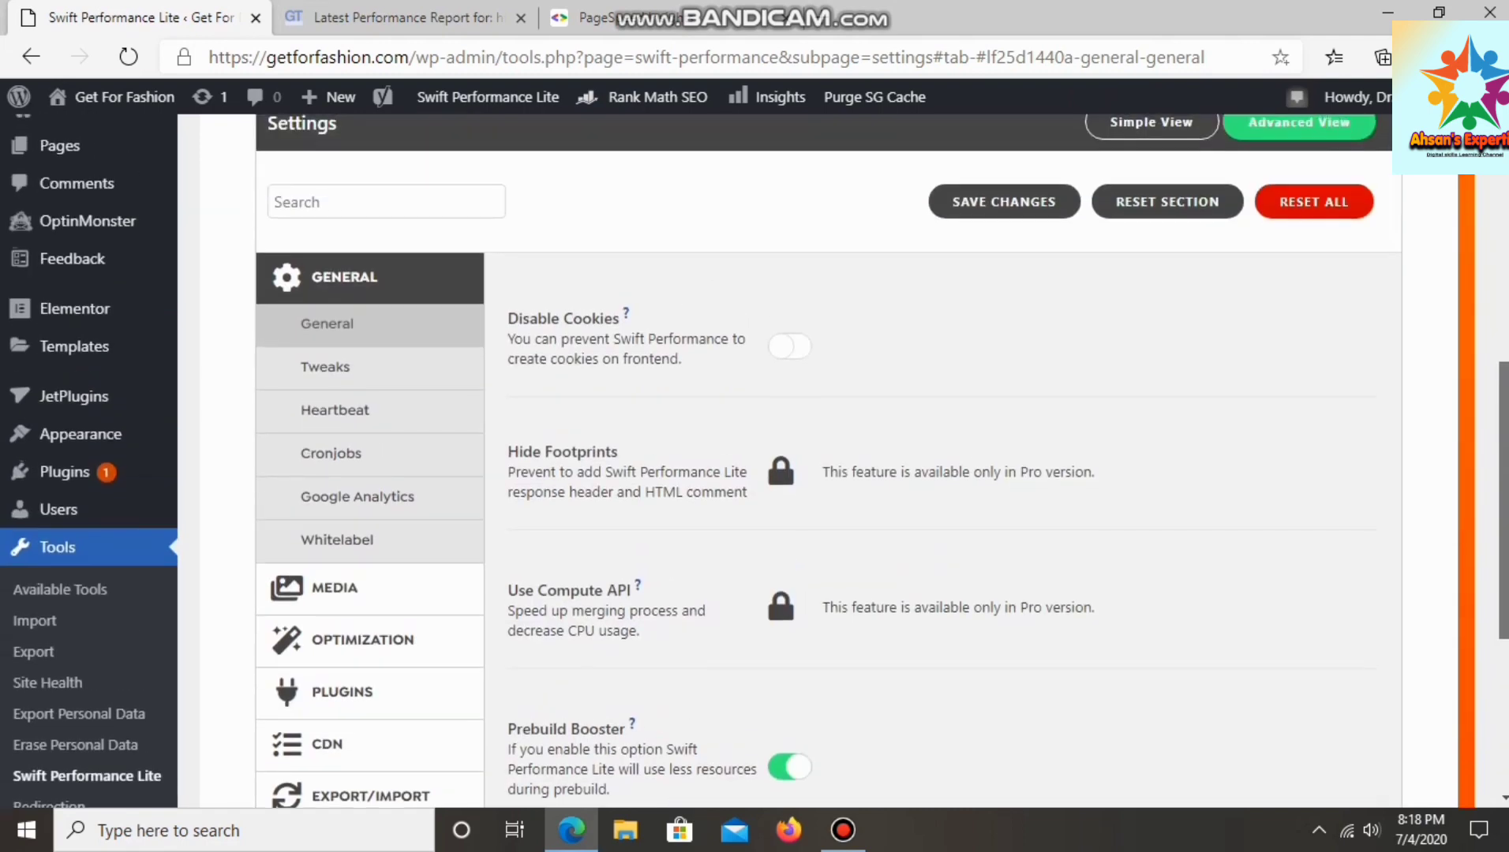
left_click(312, 405)
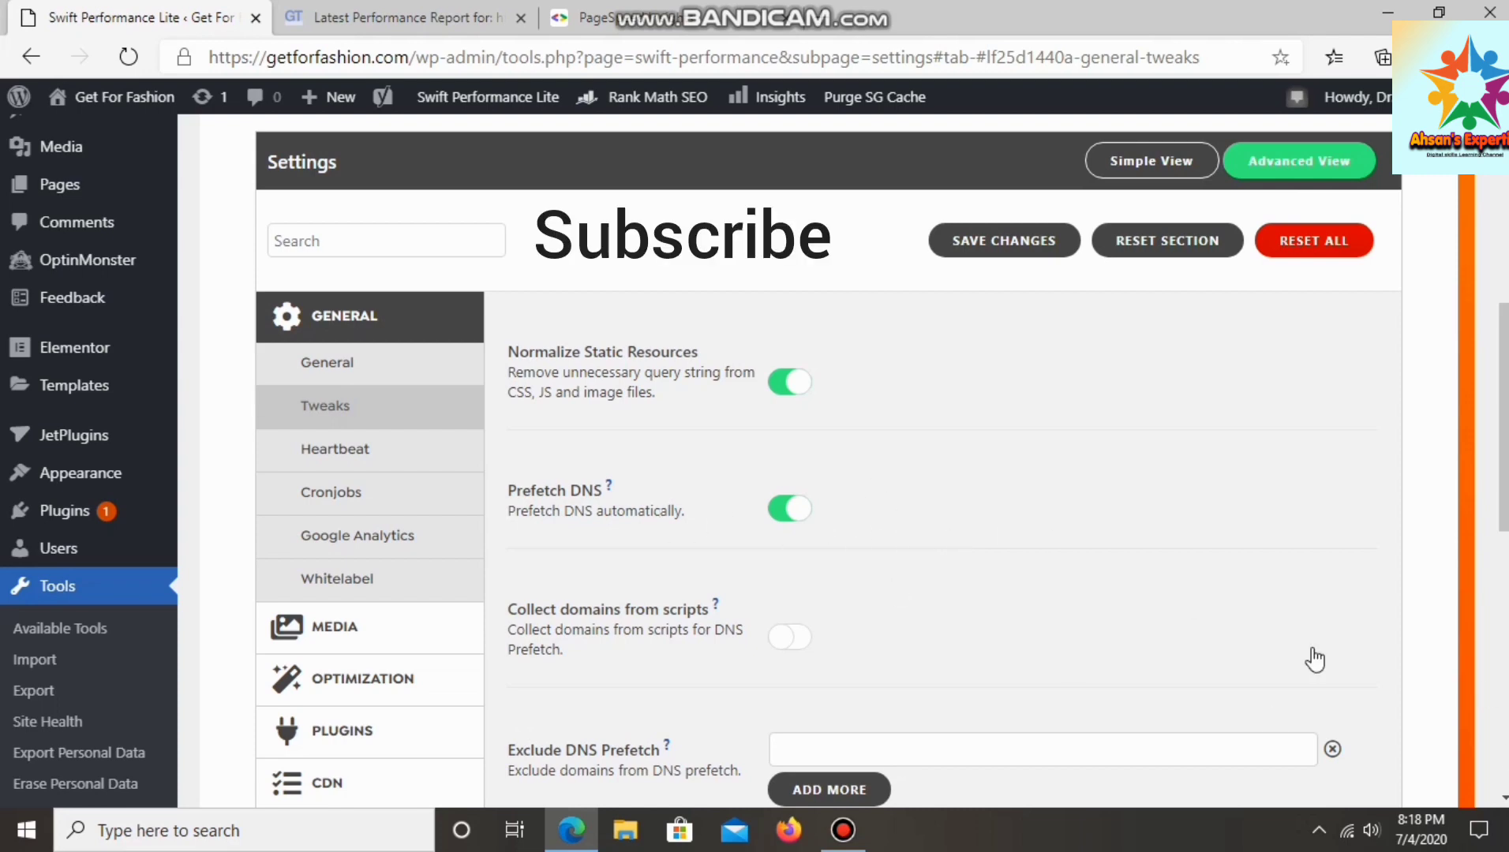
scroll(789, 461, "down", 3)
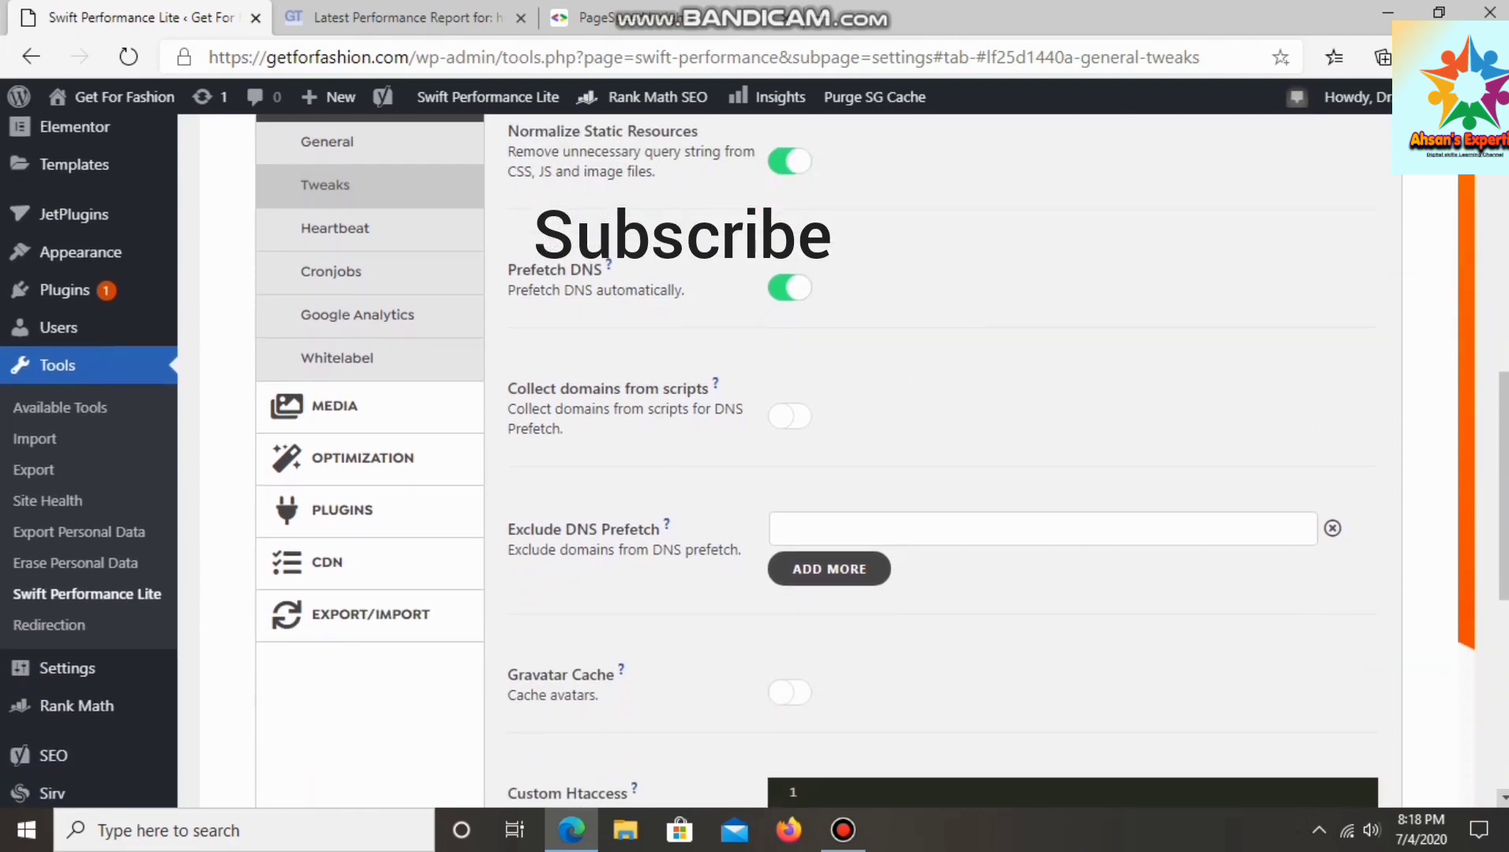
scroll(868, 667, "down", 2)
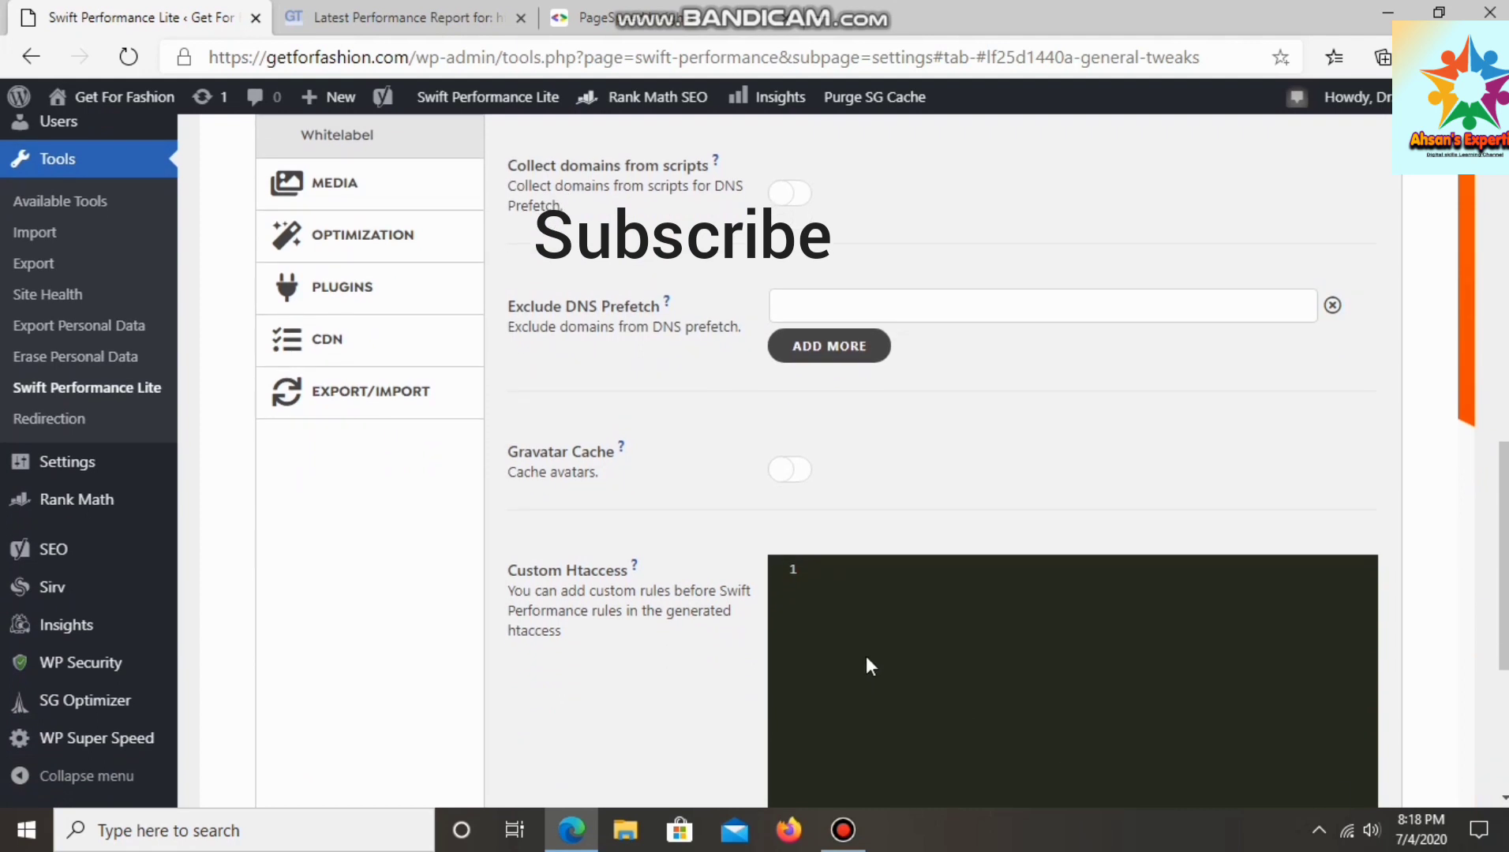
left_click(798, 478)
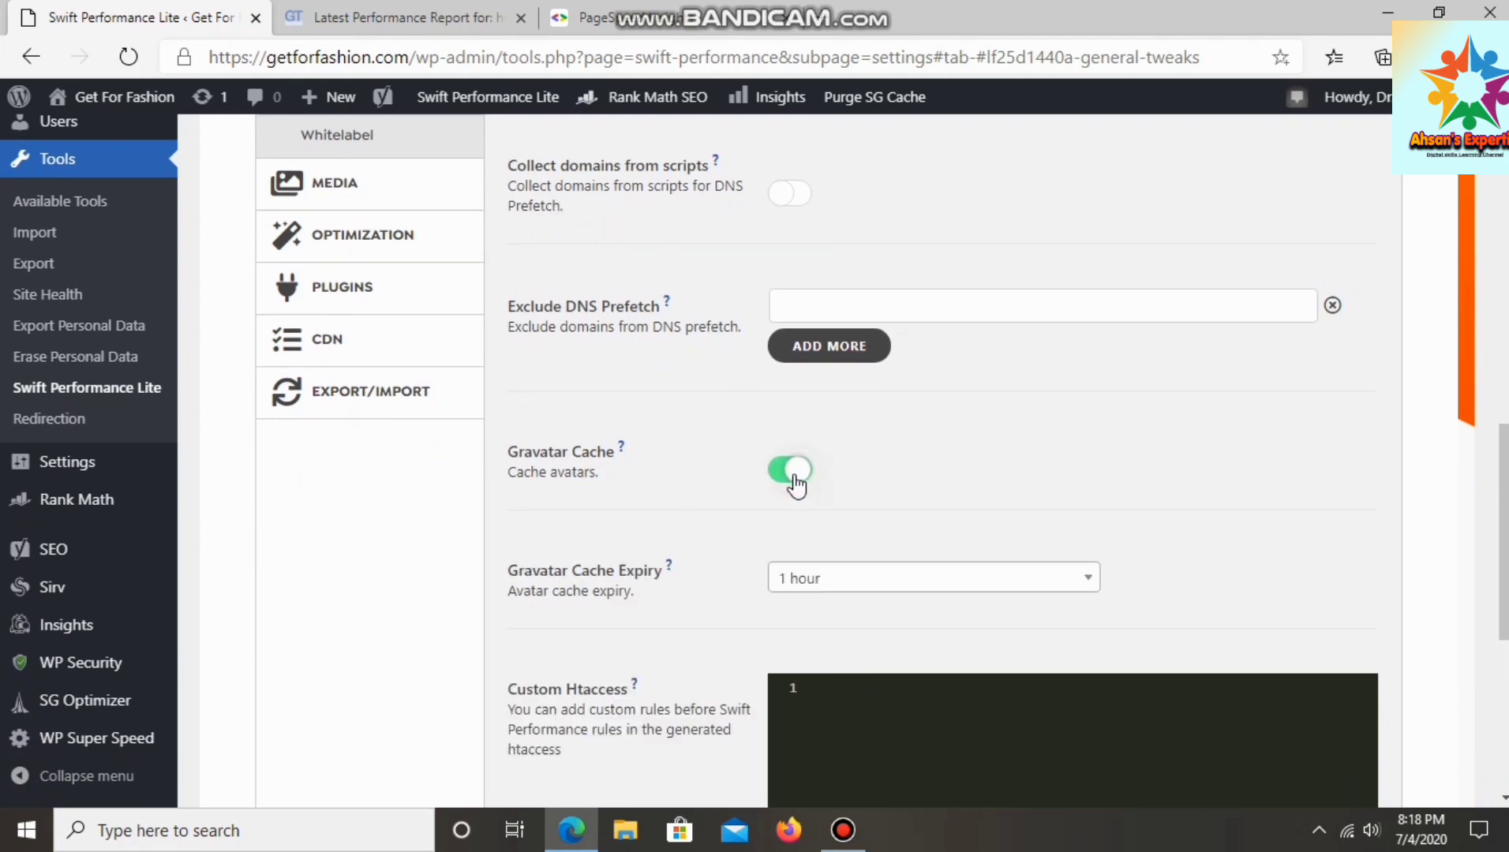
left_click(899, 584)
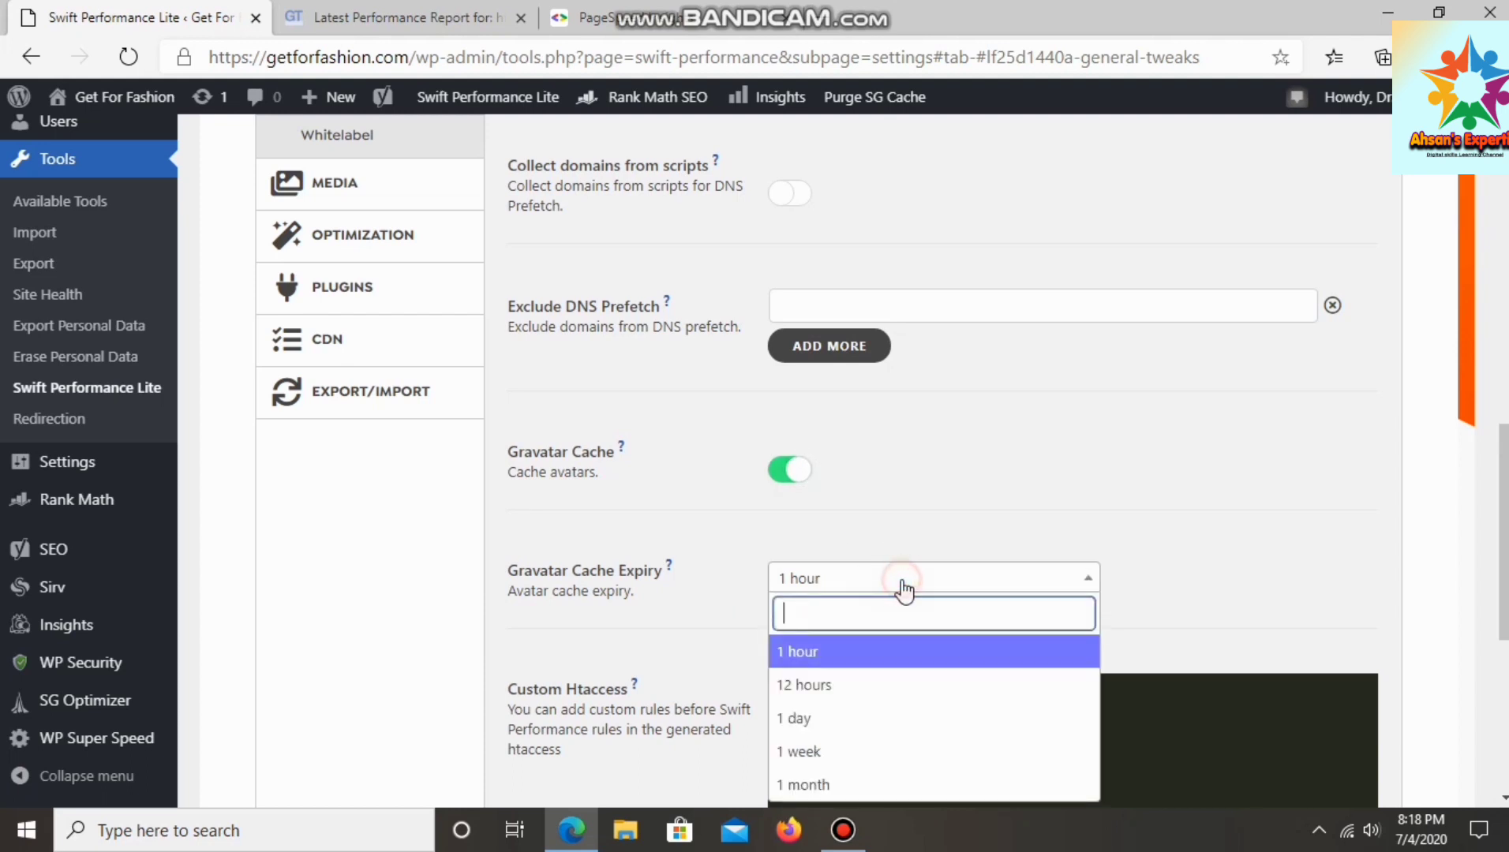
left_click(837, 785)
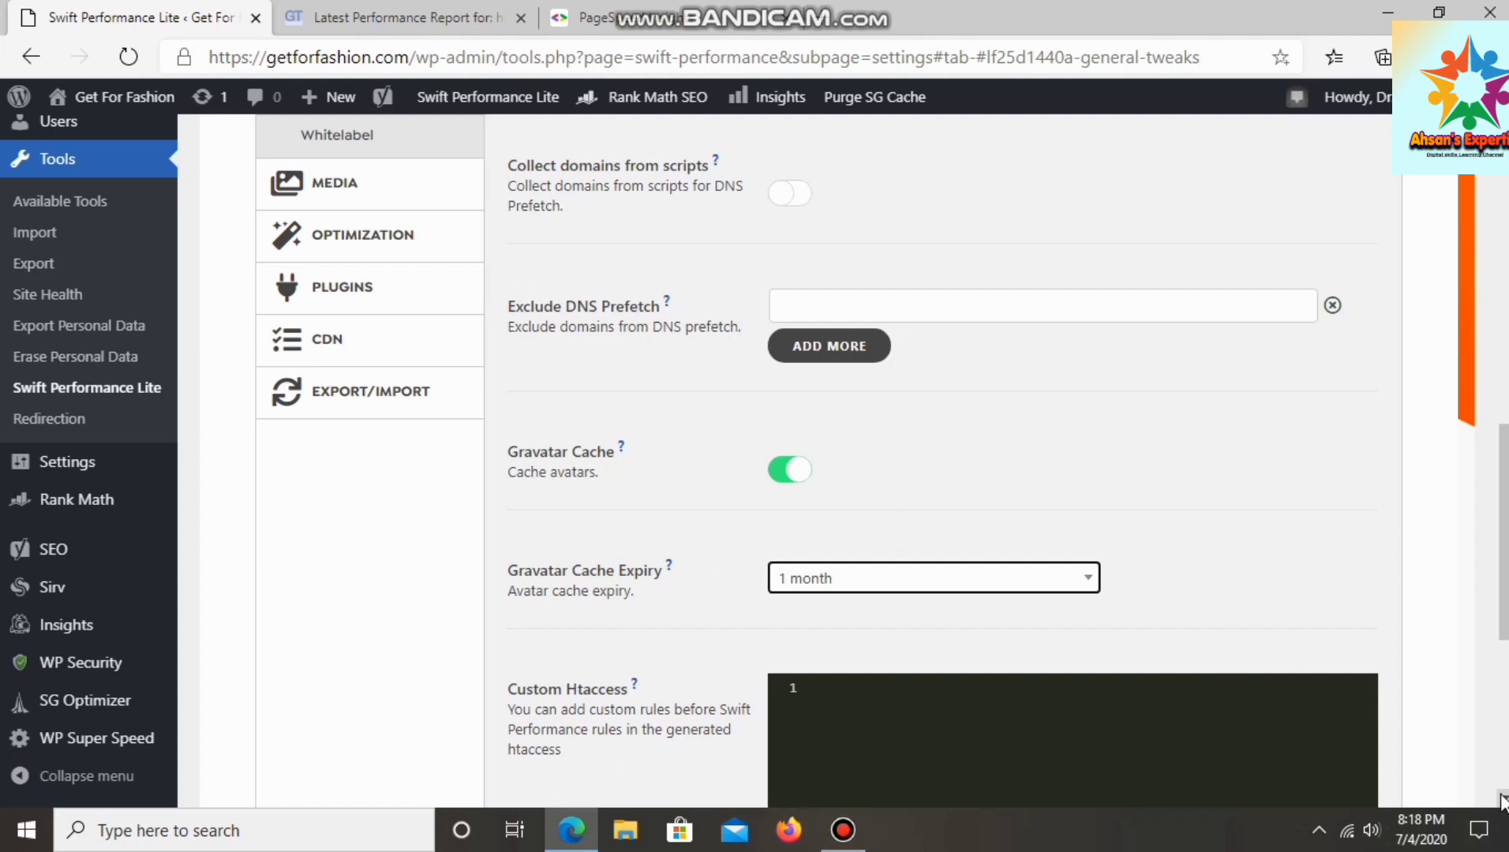
- Enable Bypass Google Analytics in the General section's Google Analytics settings
scroll(1503, 799, "down", 6)
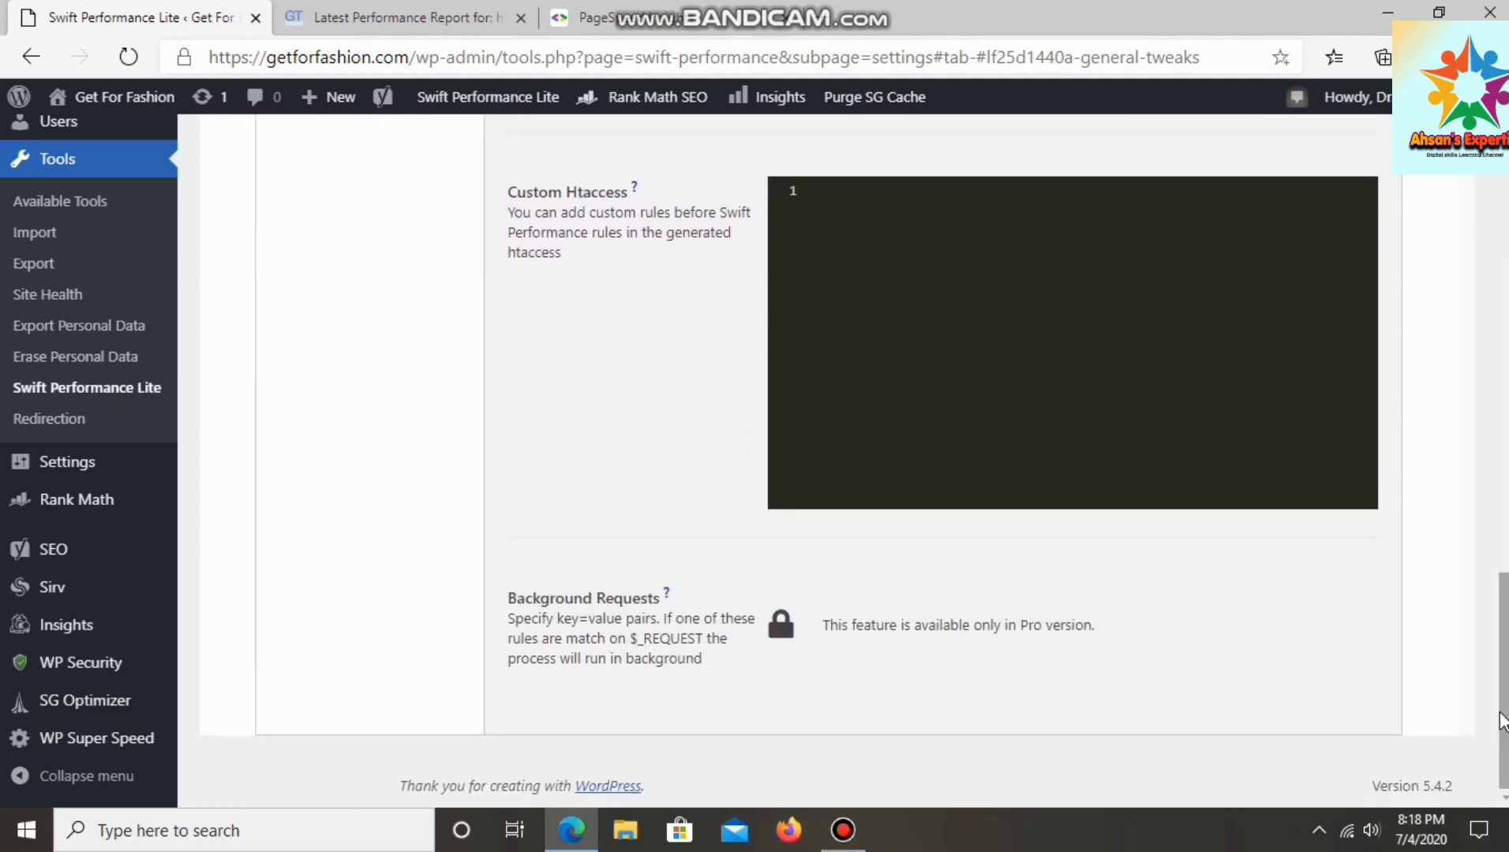
scroll(1502, 671, "up", 7)
scroll(1505, 545, "up", 3)
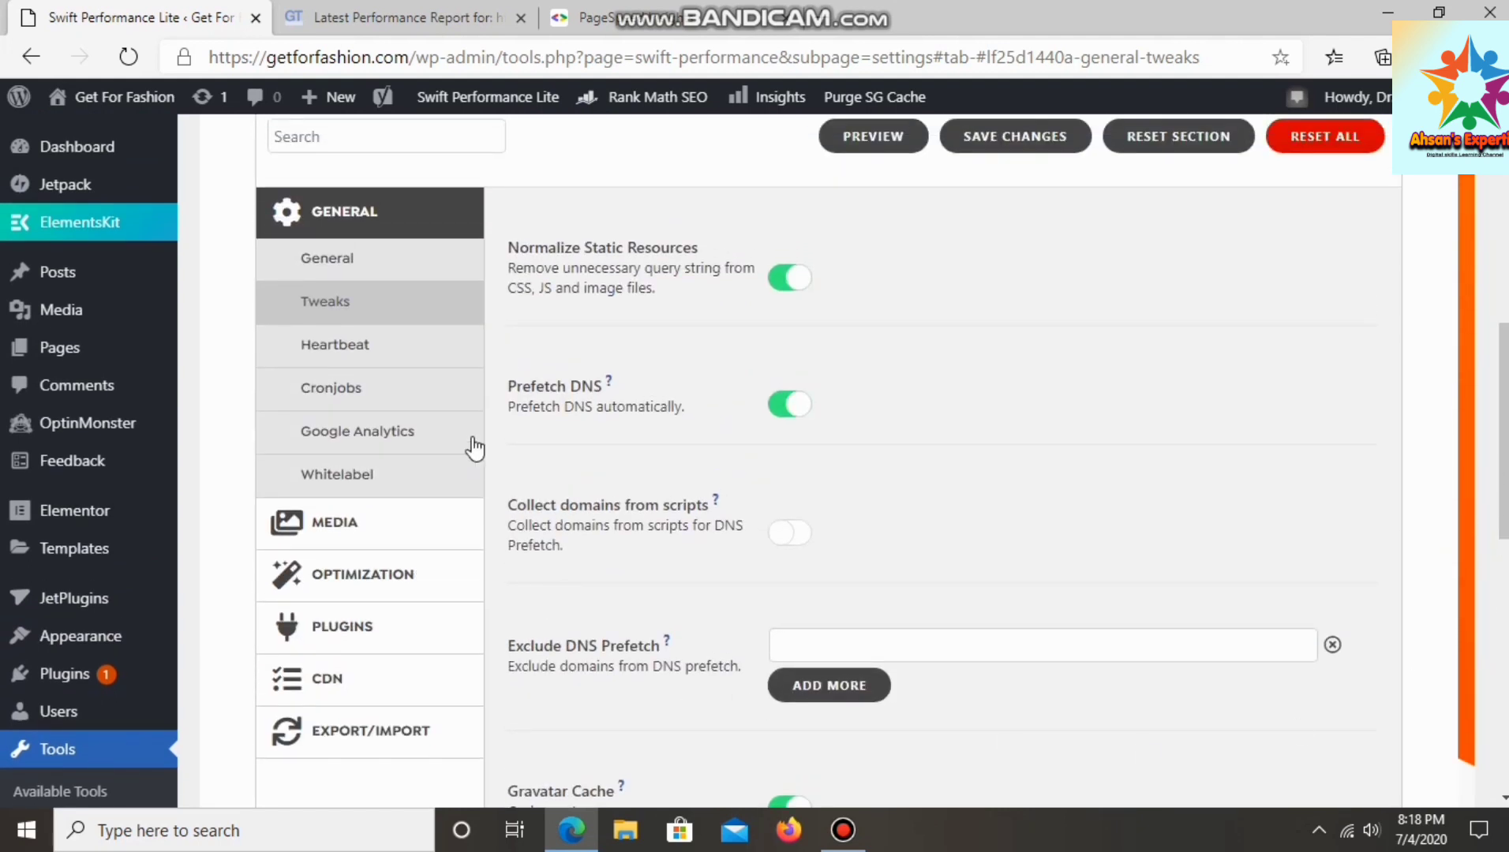
left_click(424, 443)
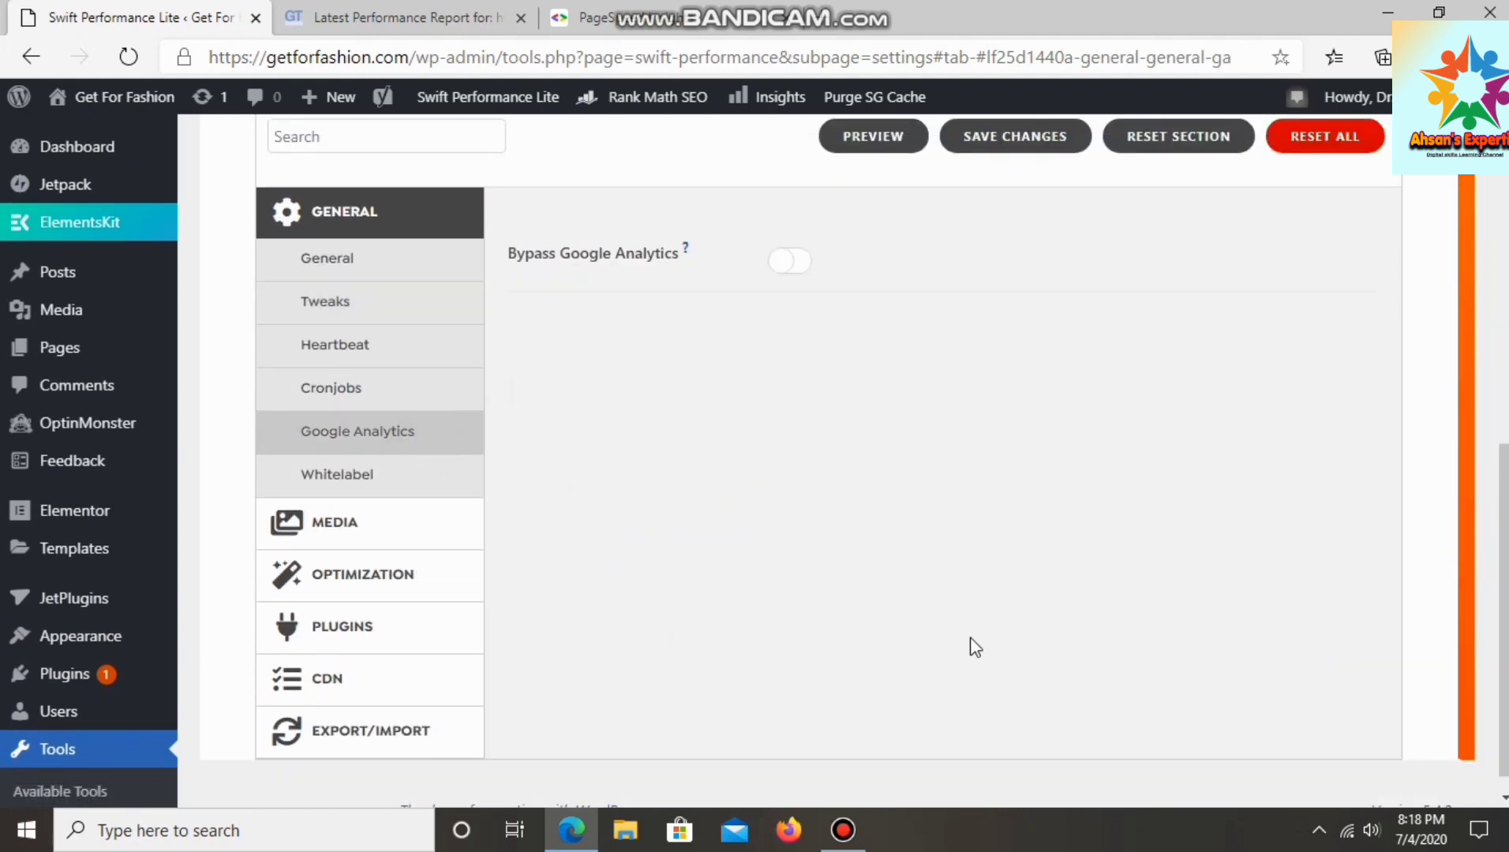
left_click(798, 264)
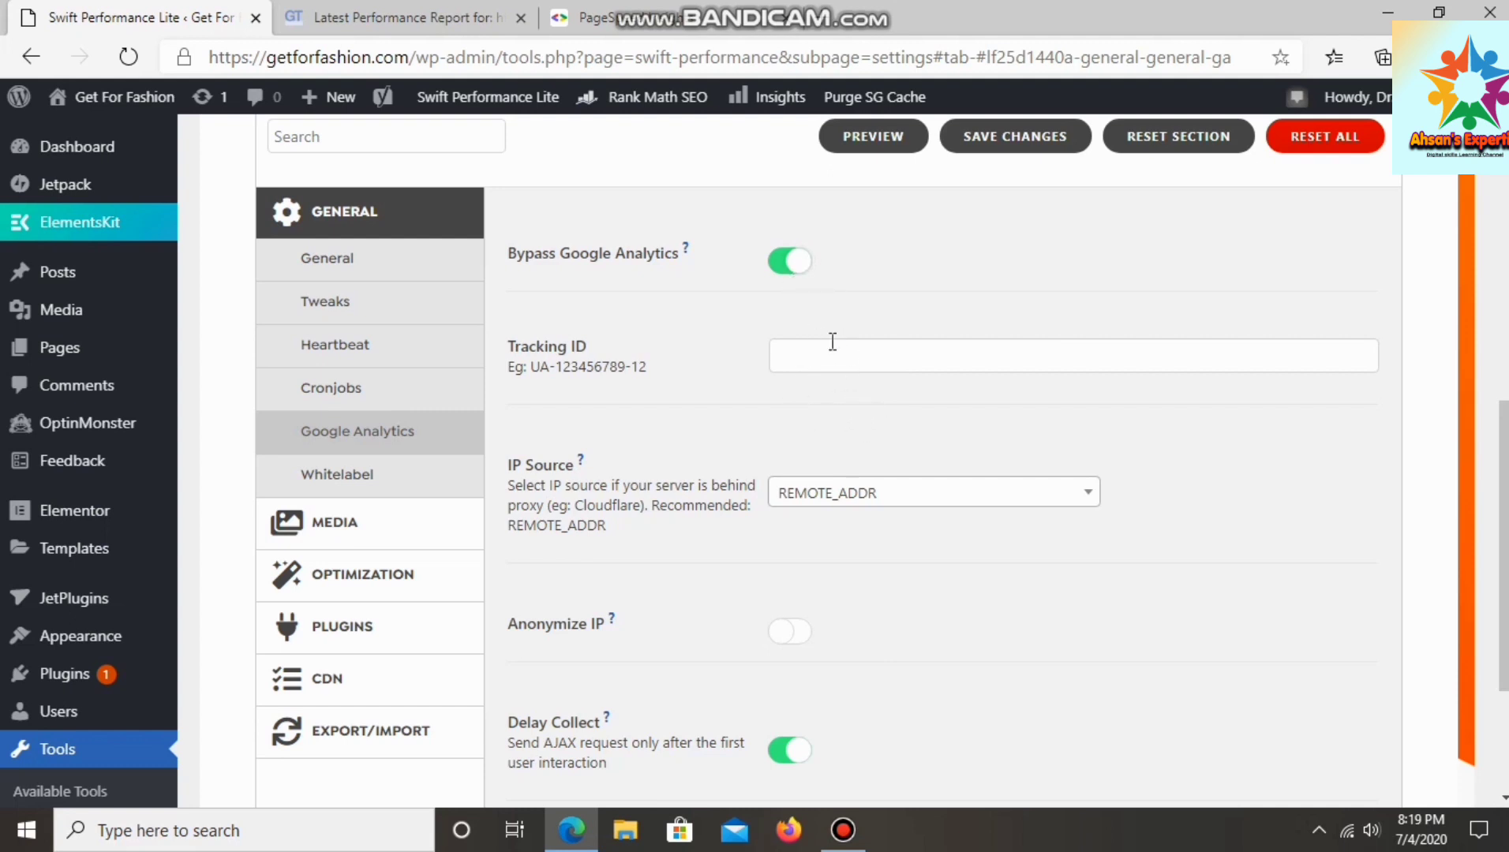
- In the Media section's Embeds settings, enable Lazy Load Iframes
scroll(832, 342, "down", 5)
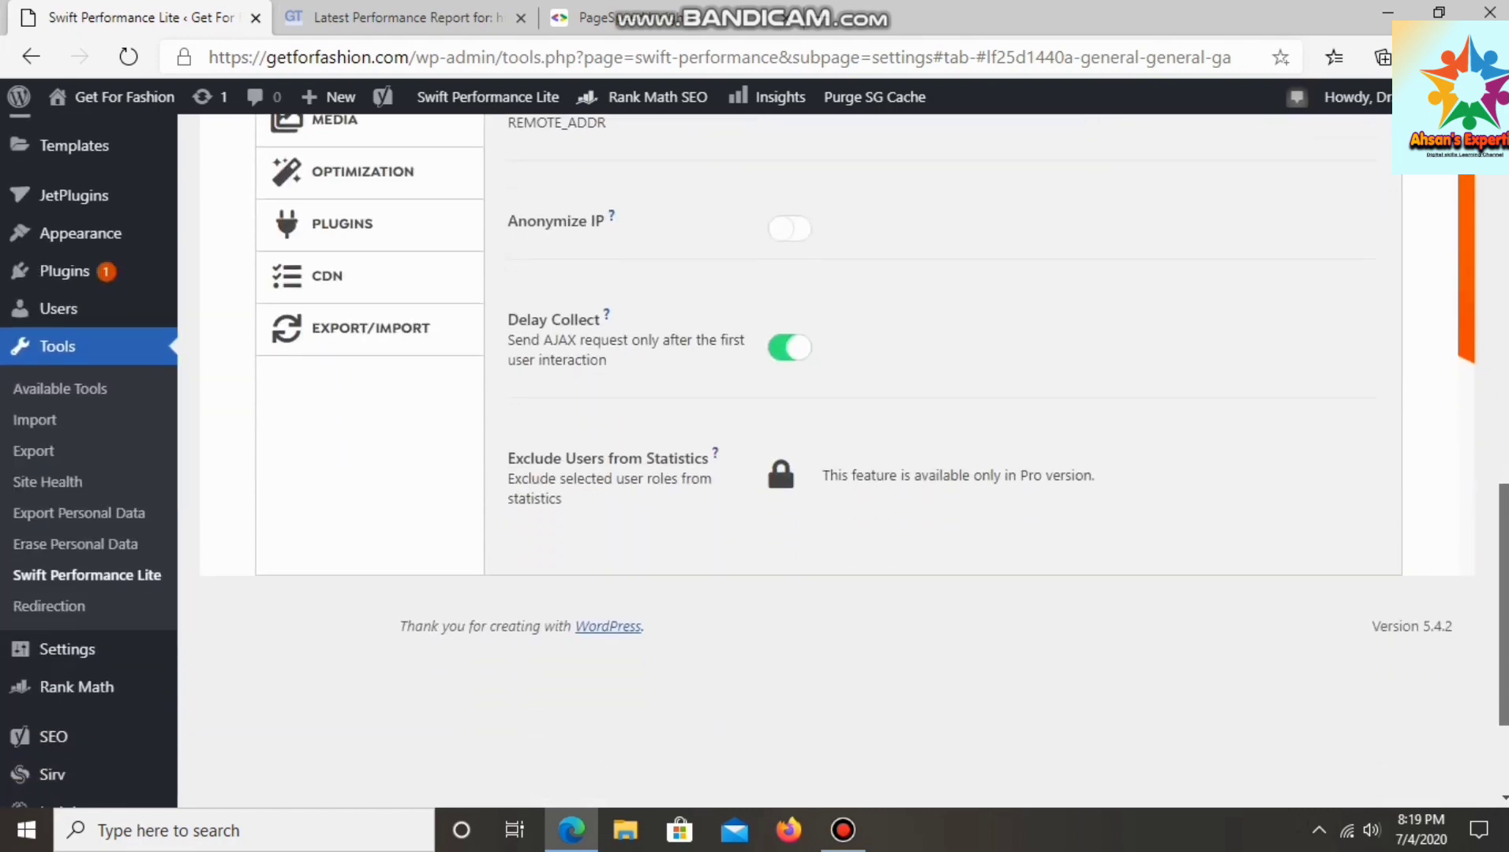
scroll(833, 342, "up", 7)
scroll(833, 342, "down", 3)
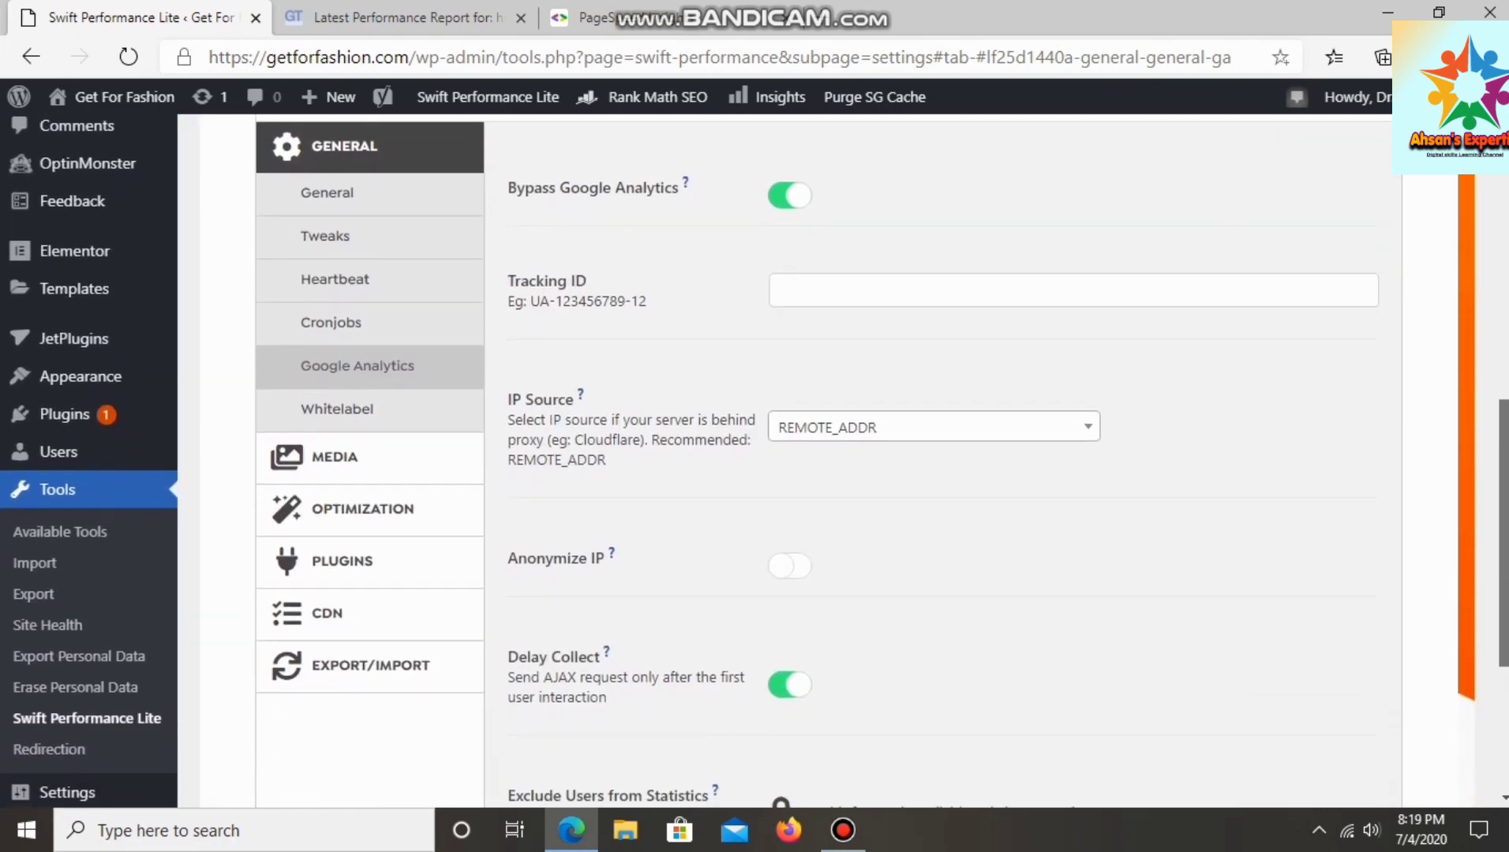
left_click(442, 456)
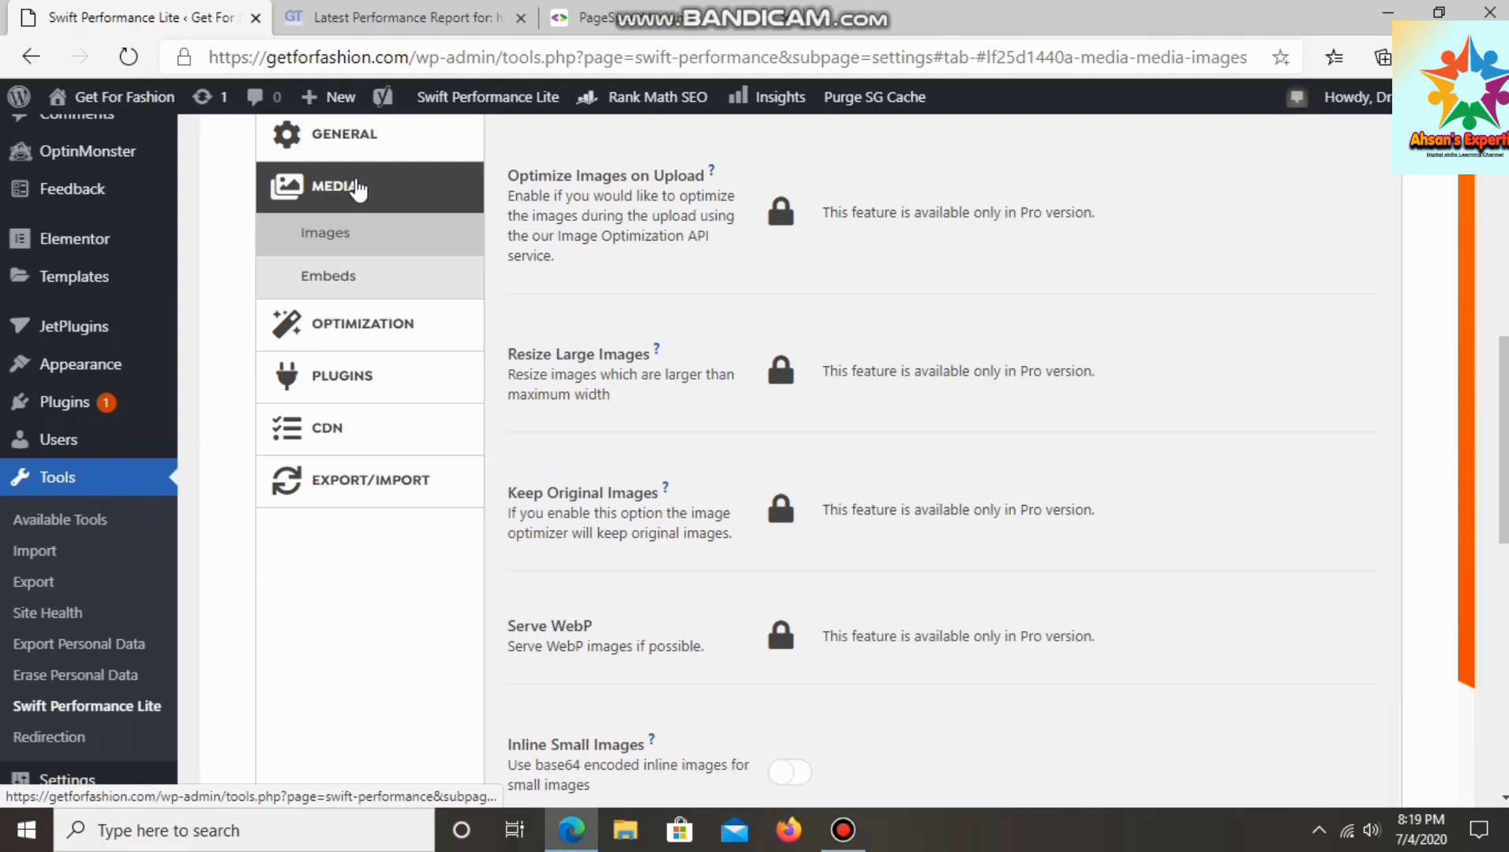
left_click(362, 275)
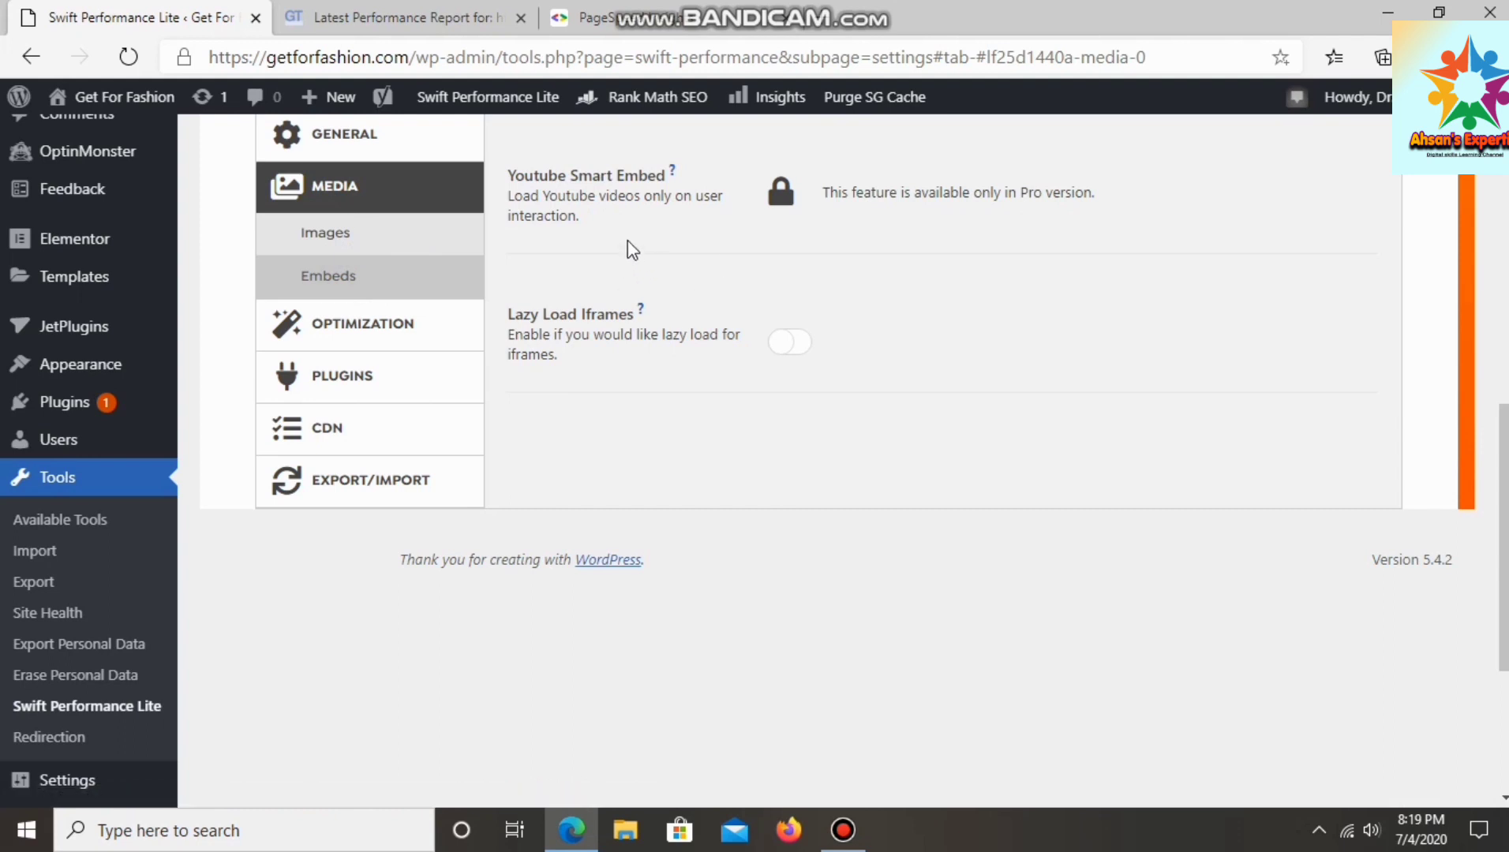
left_click(794, 334)
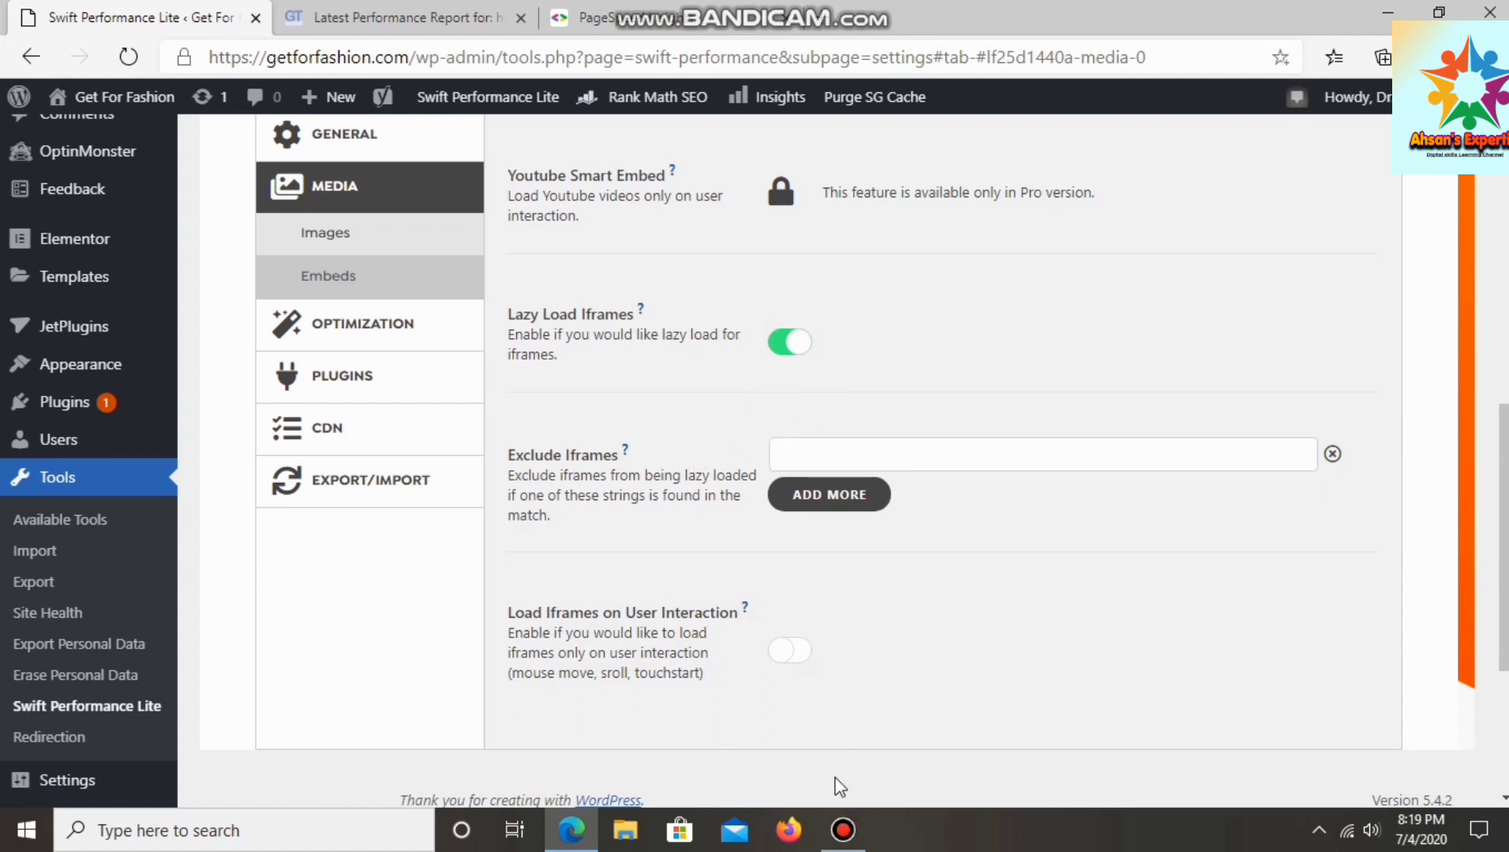
- In the Optimization section's General settings, enable Minify HTML and Disable Emojis
left_click(320, 325)
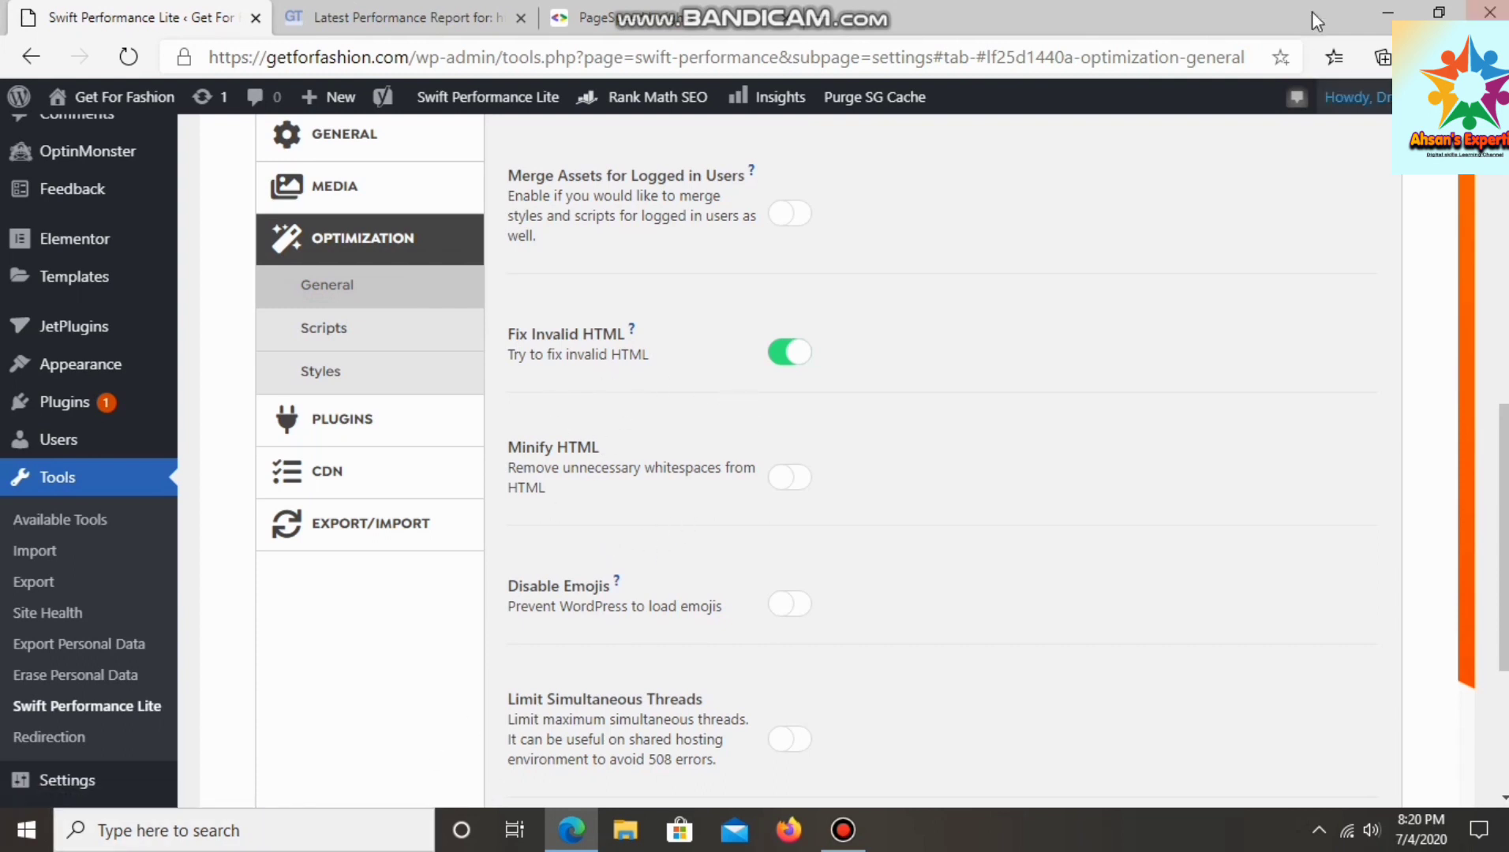
left_click(795, 478)
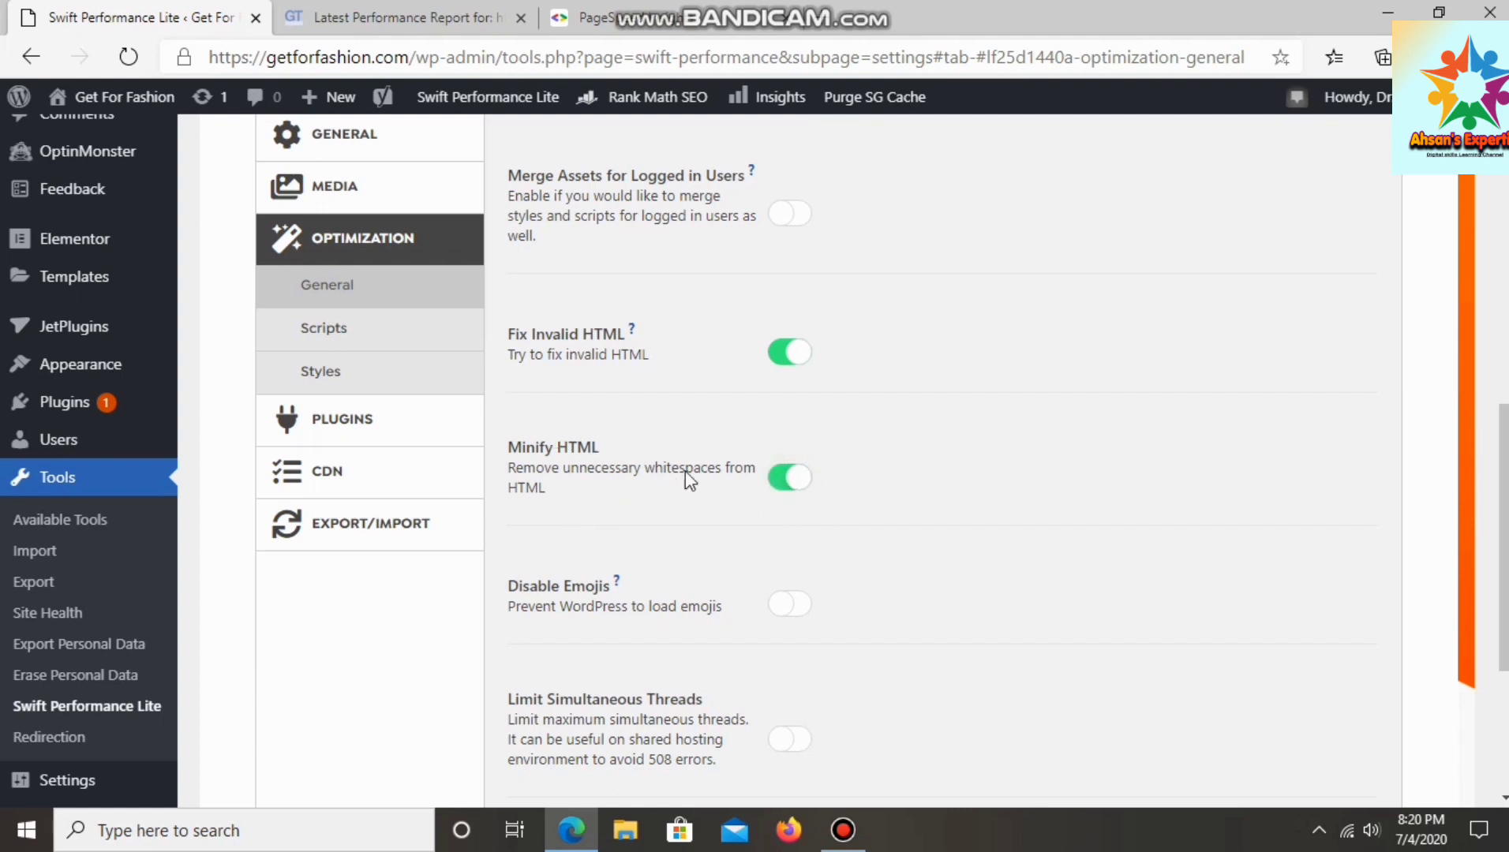
scroll(740, 762, "down", 3)
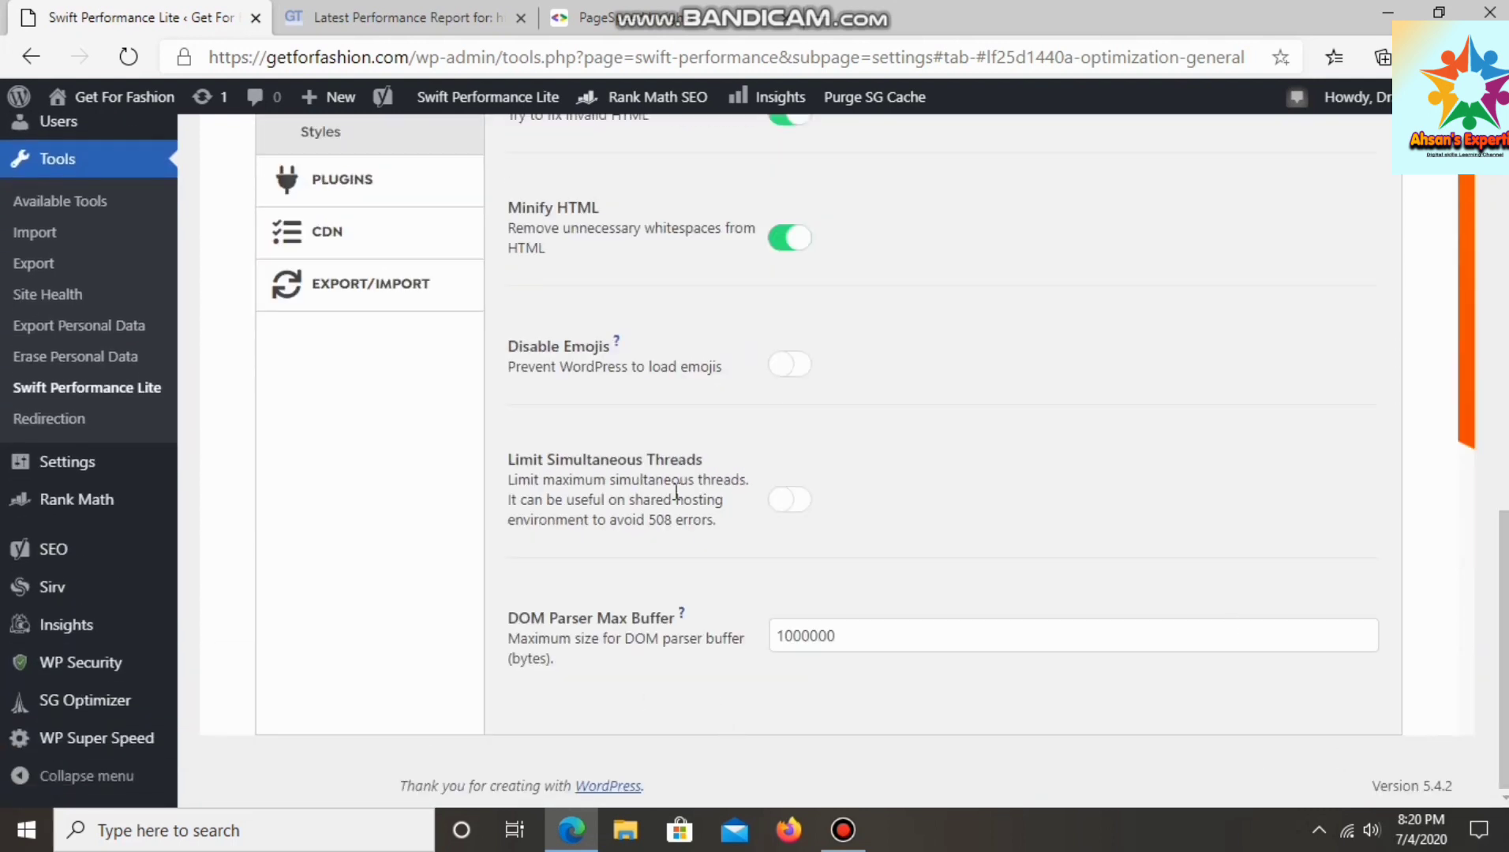
left_click(799, 375)
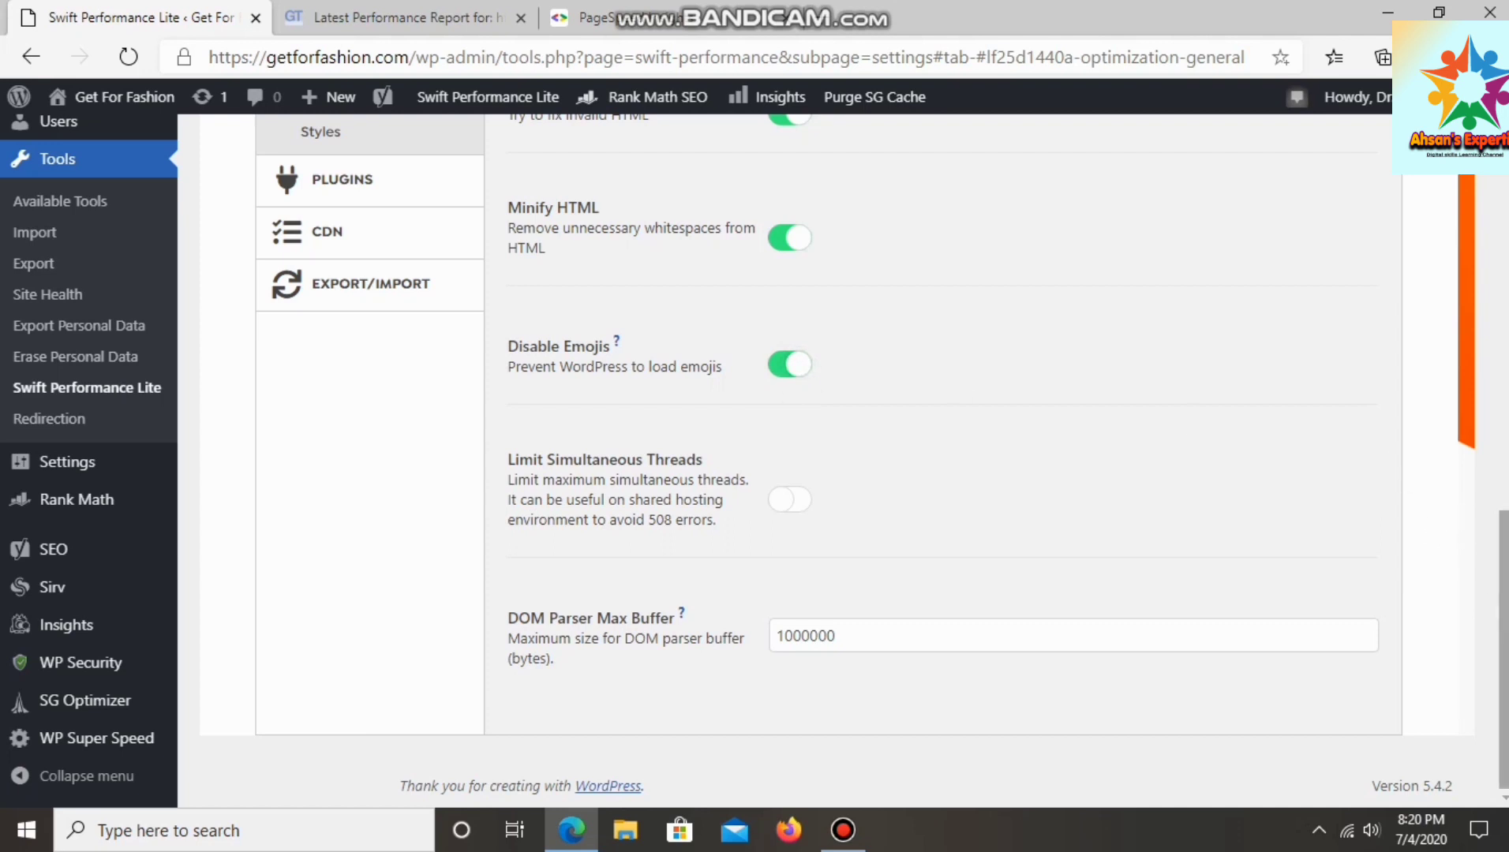
- Review the Optimization section's Scripts settings, from Merge Scripts down to Proxy 3rd Party Assets
scroll(1502, 647, "up", 5)
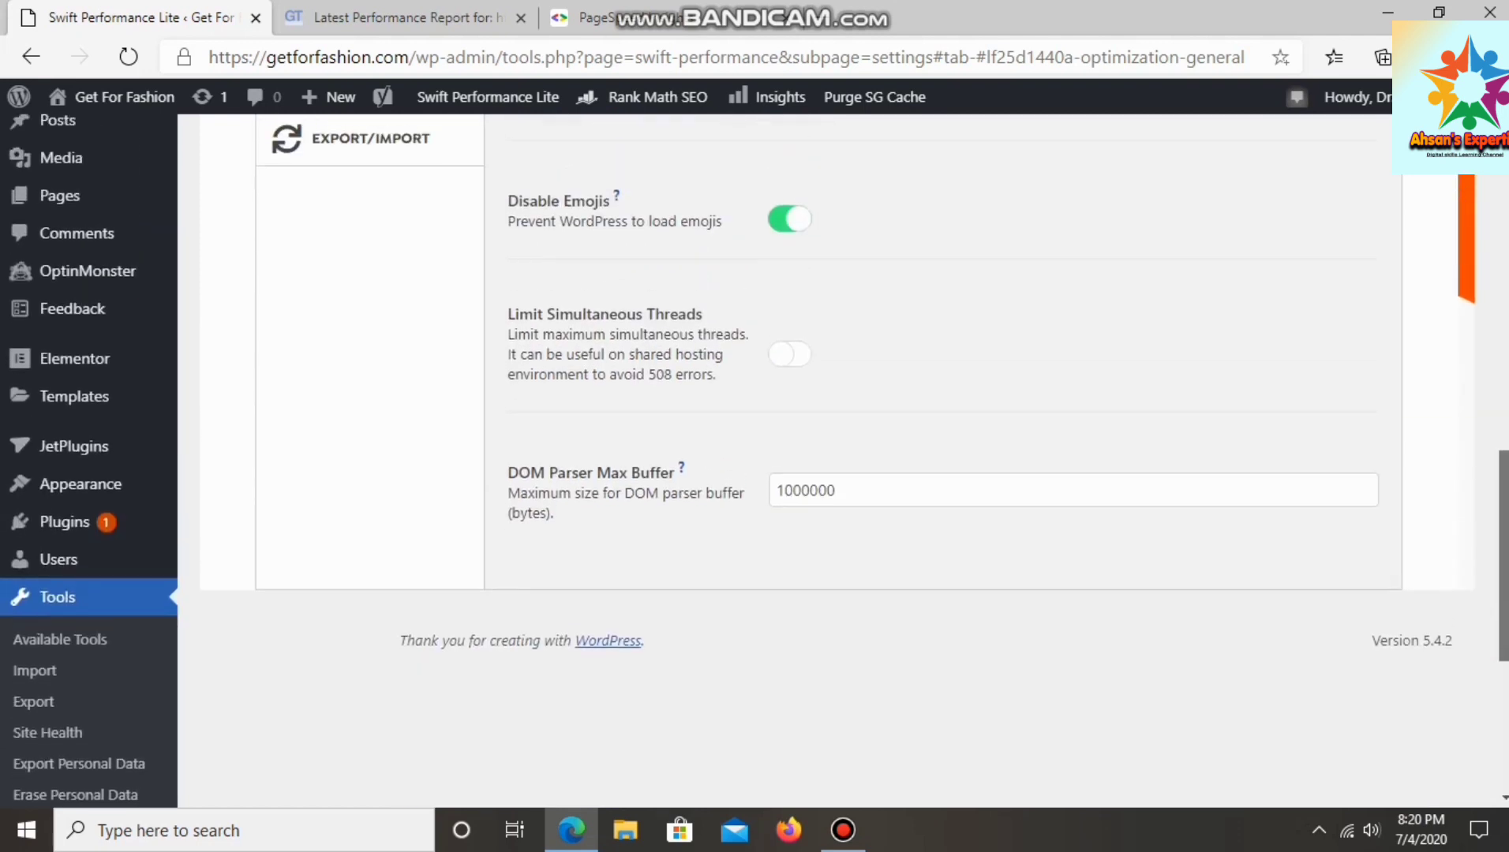
scroll(1502, 474, "up", 1)
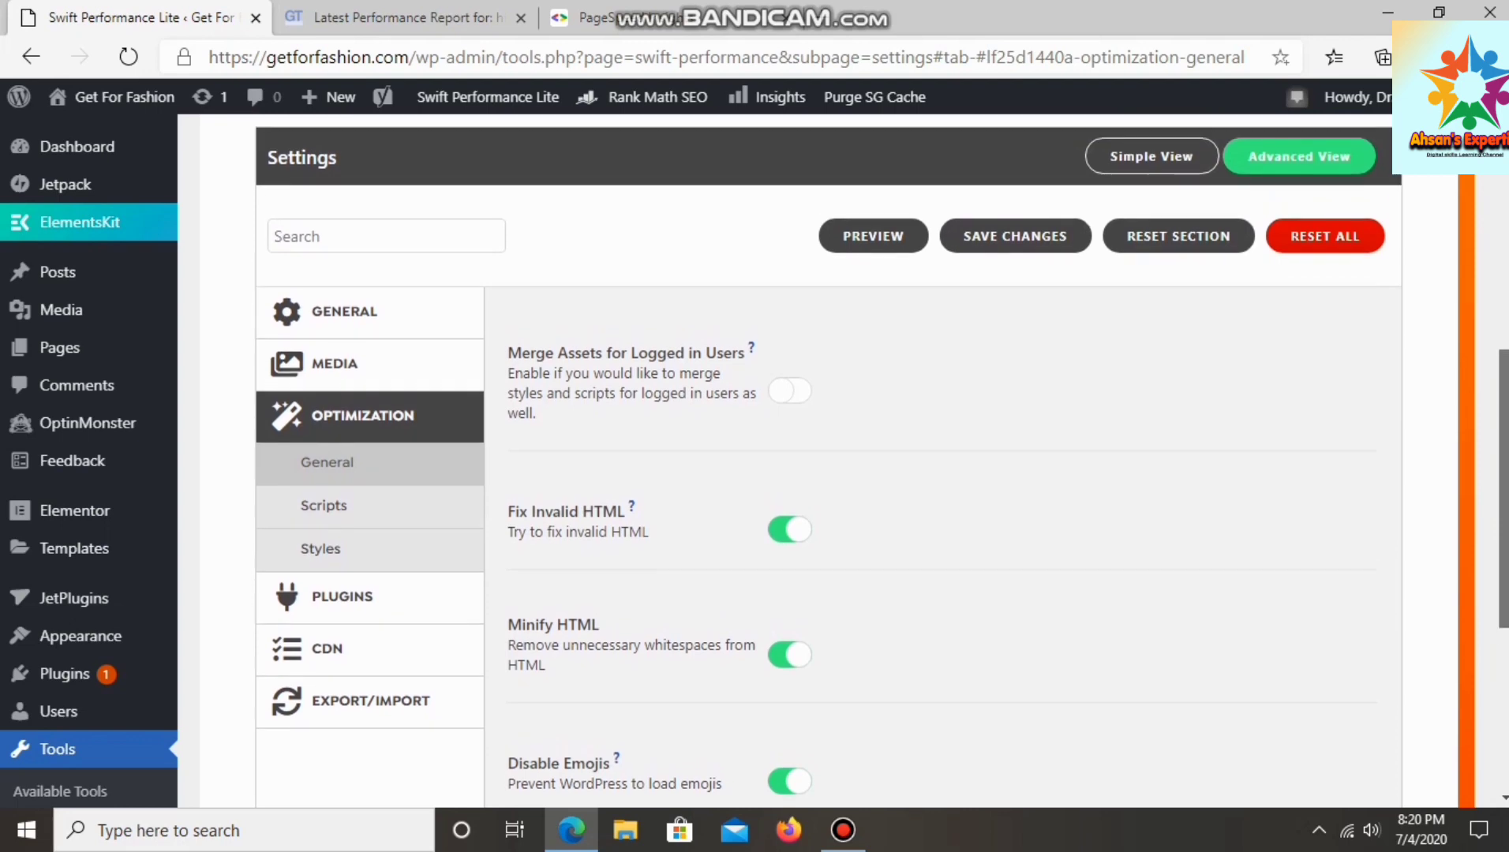
left_click(315, 514)
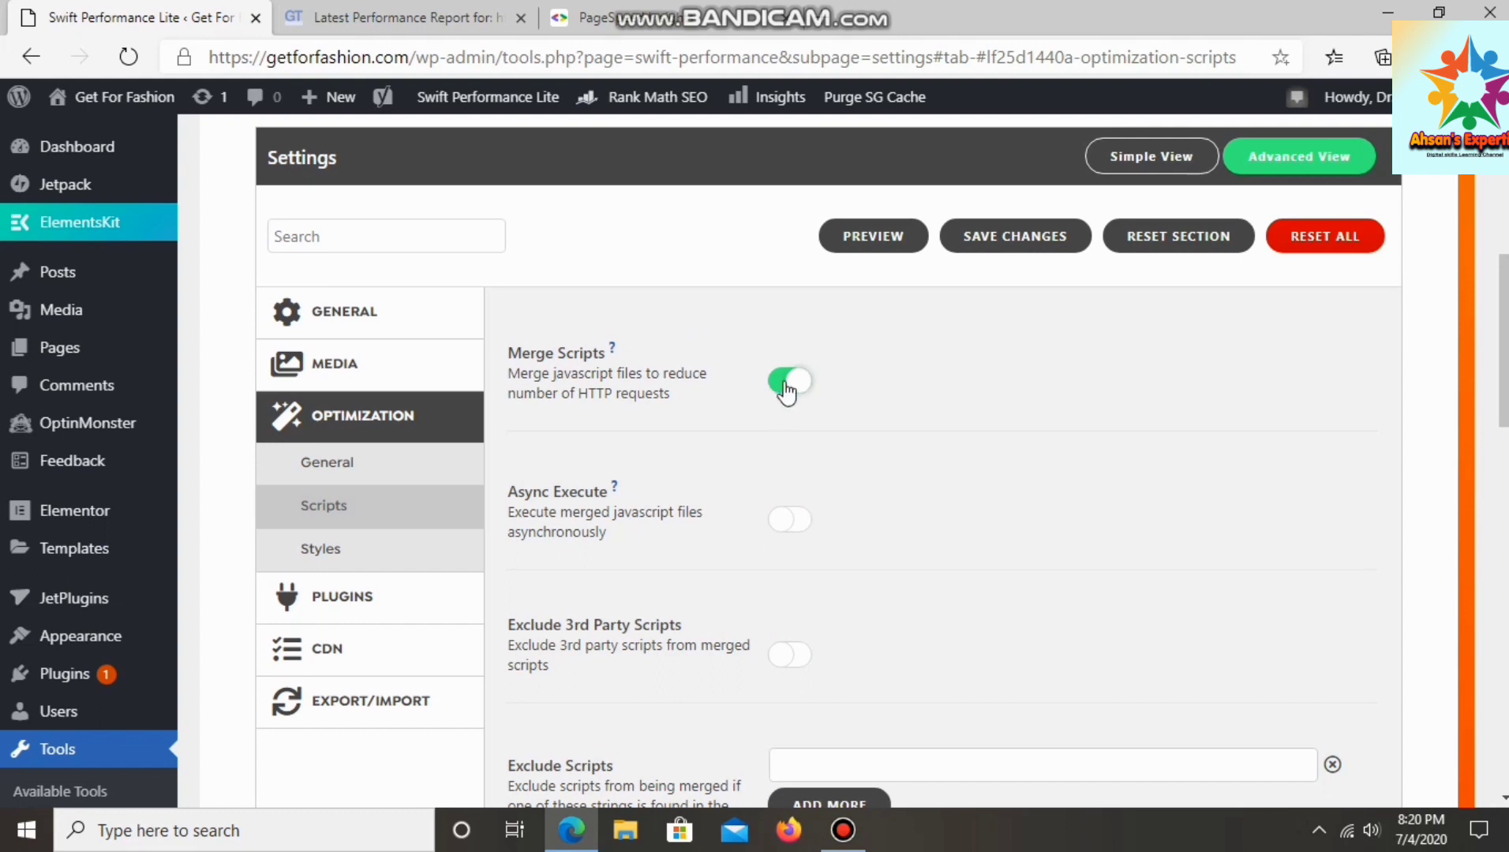
scroll(1502, 798, "down", 3)
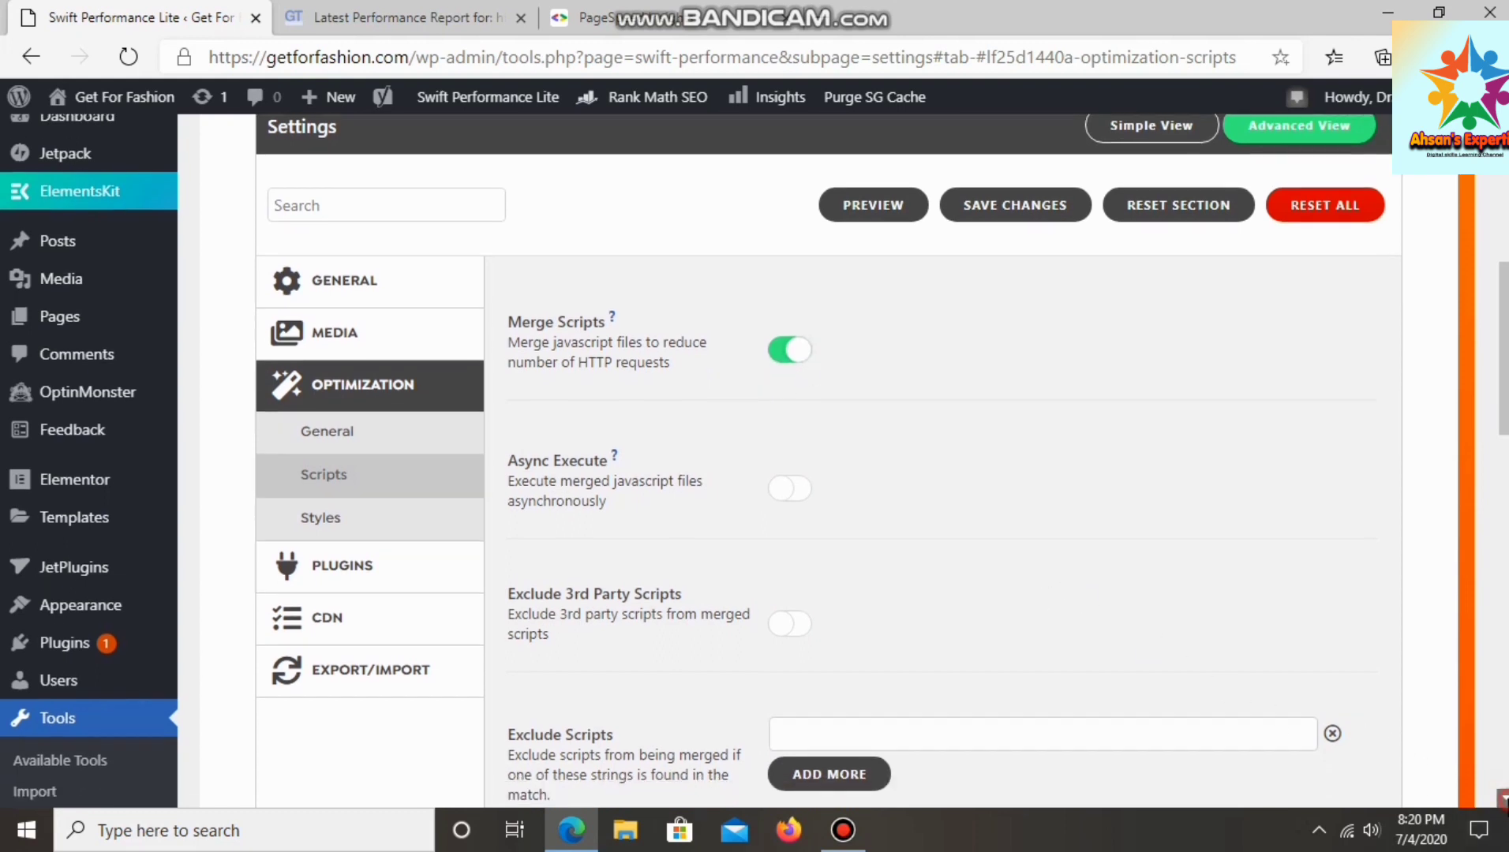
scroll(1501, 799, "down", 5)
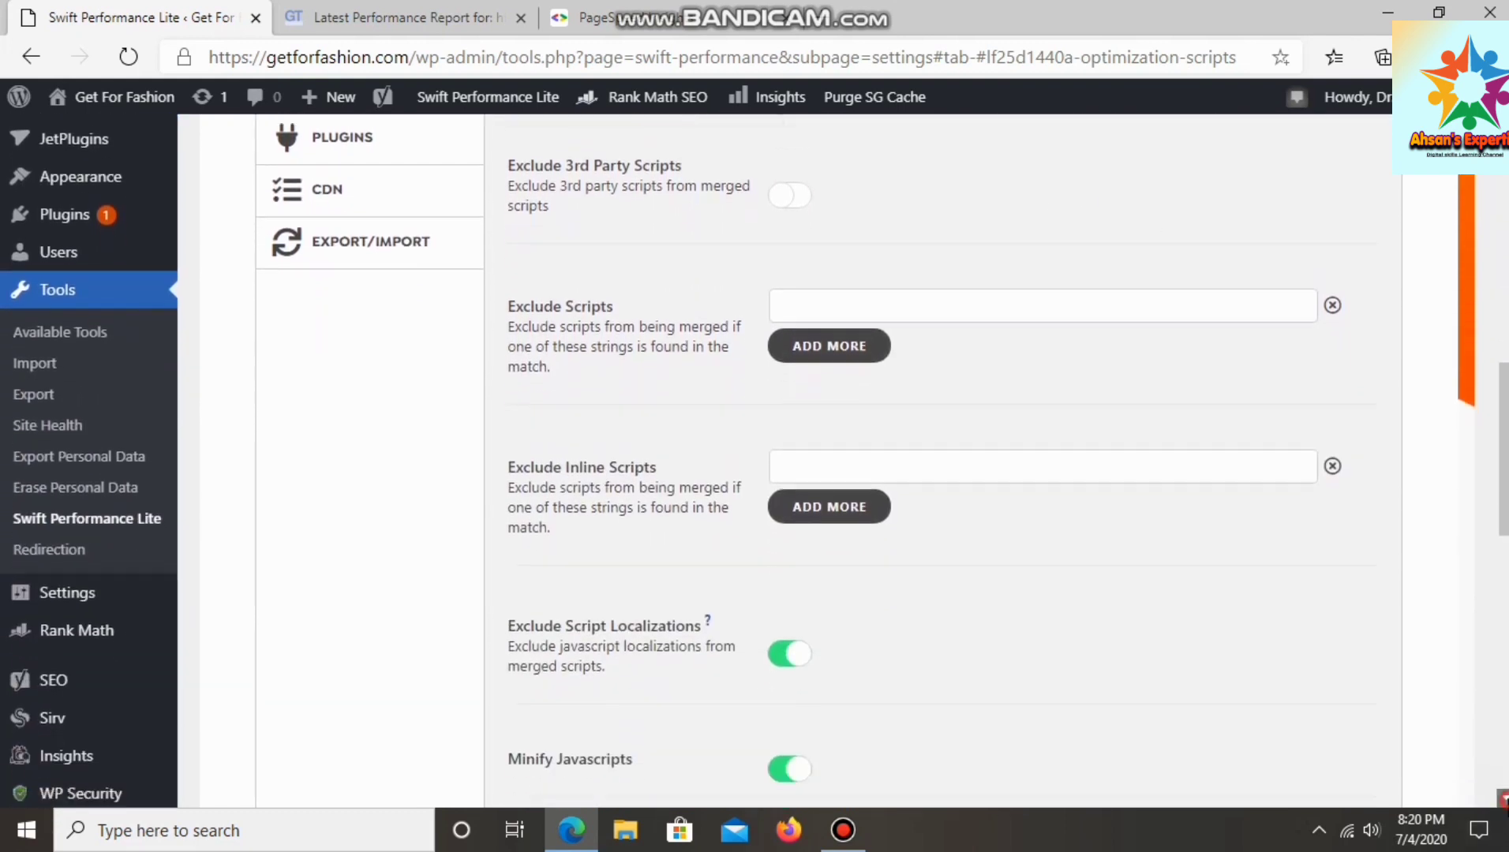
scroll(1502, 798, "down", 2)
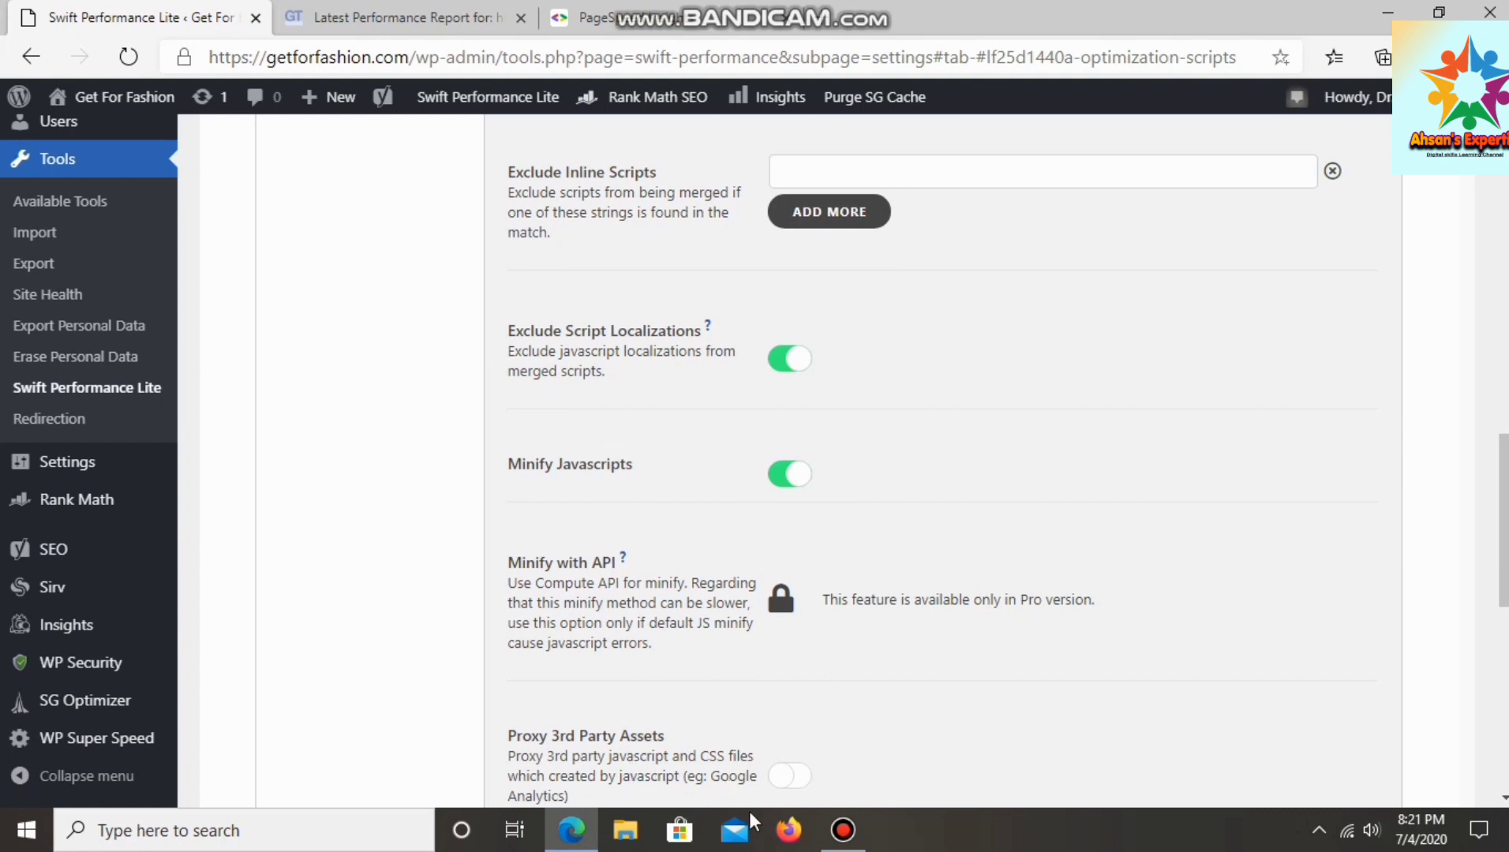
left_click(789, 828)
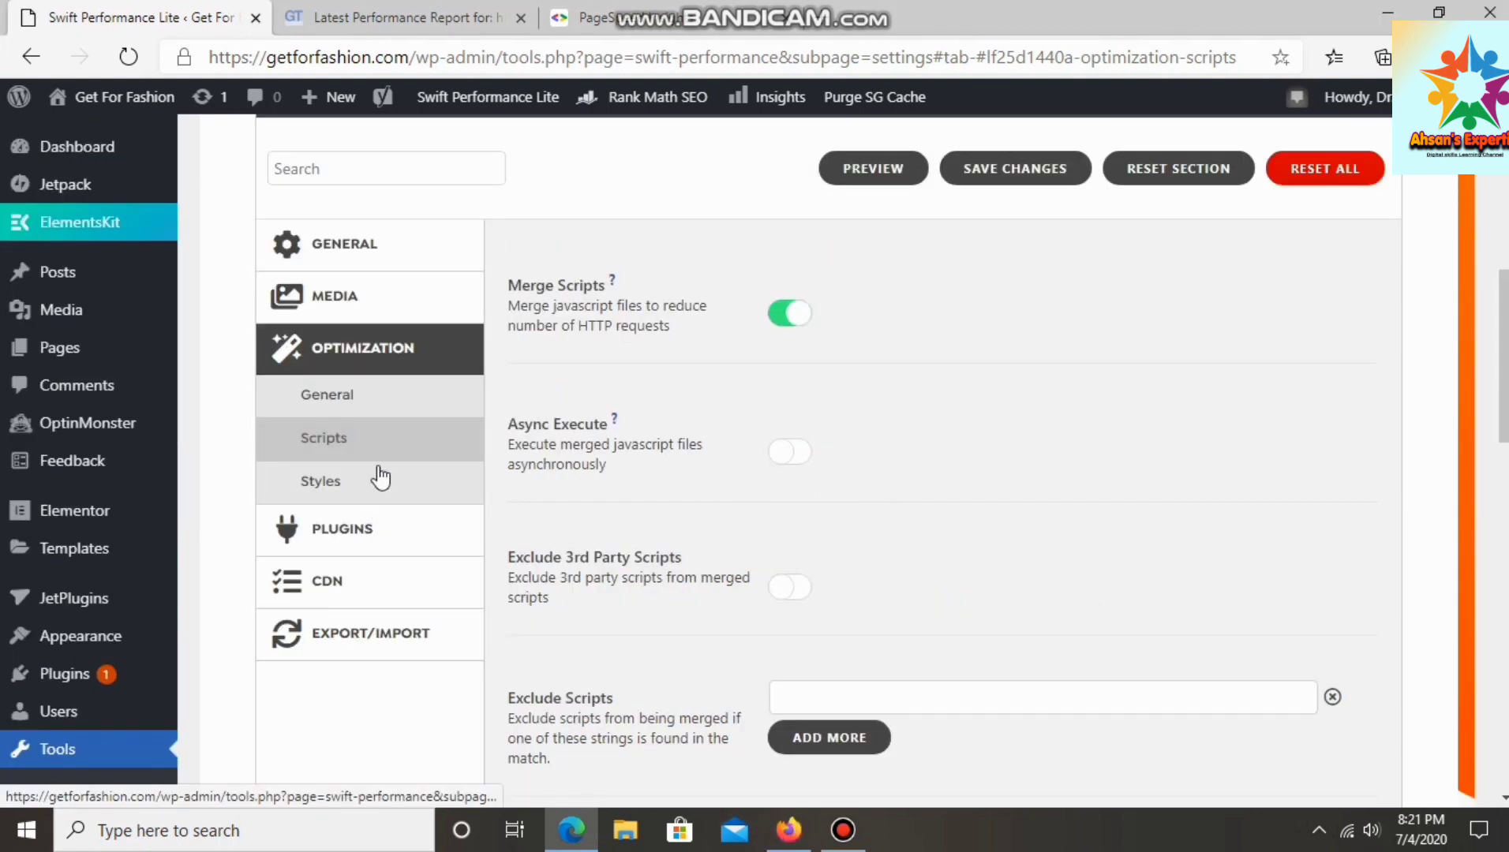
- Review the Optimization section's Styles settings, from Merge Styles down to Force Swap Font Display
left_click(377, 475)
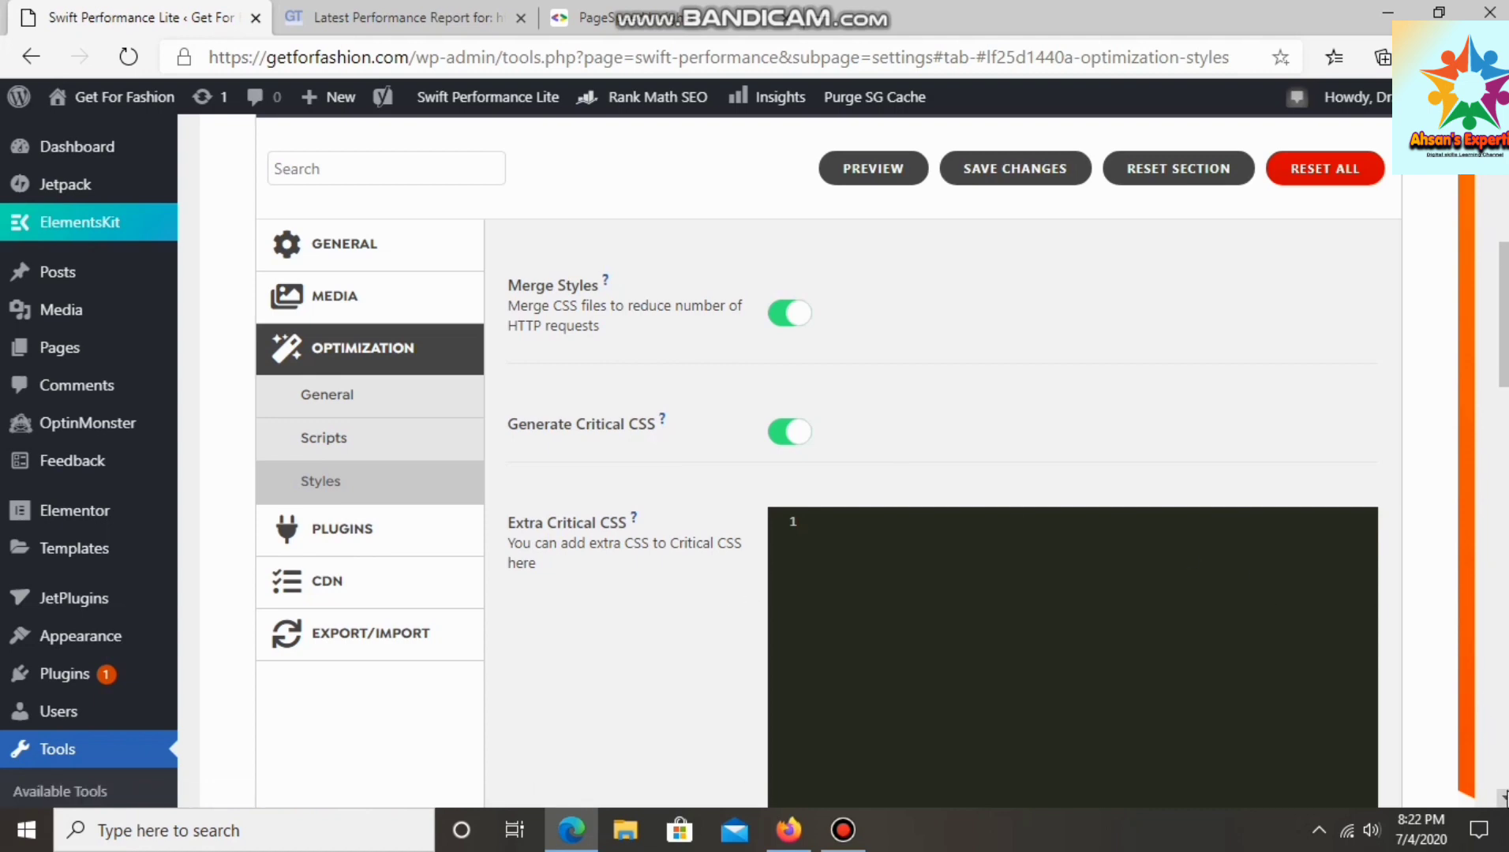
scroll(774, 658, "down", 3)
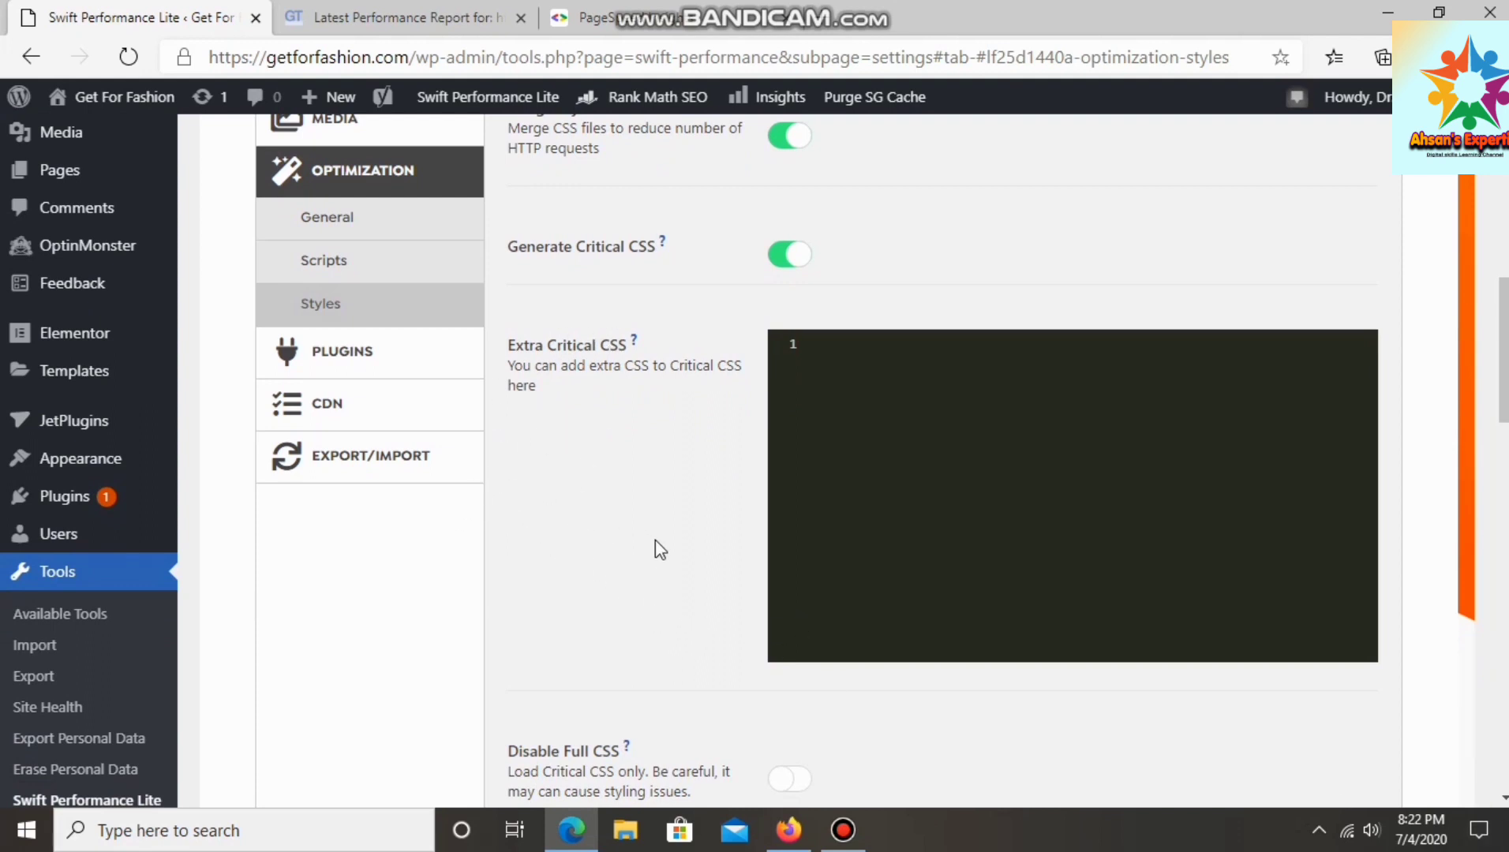
left_click(1502, 800)
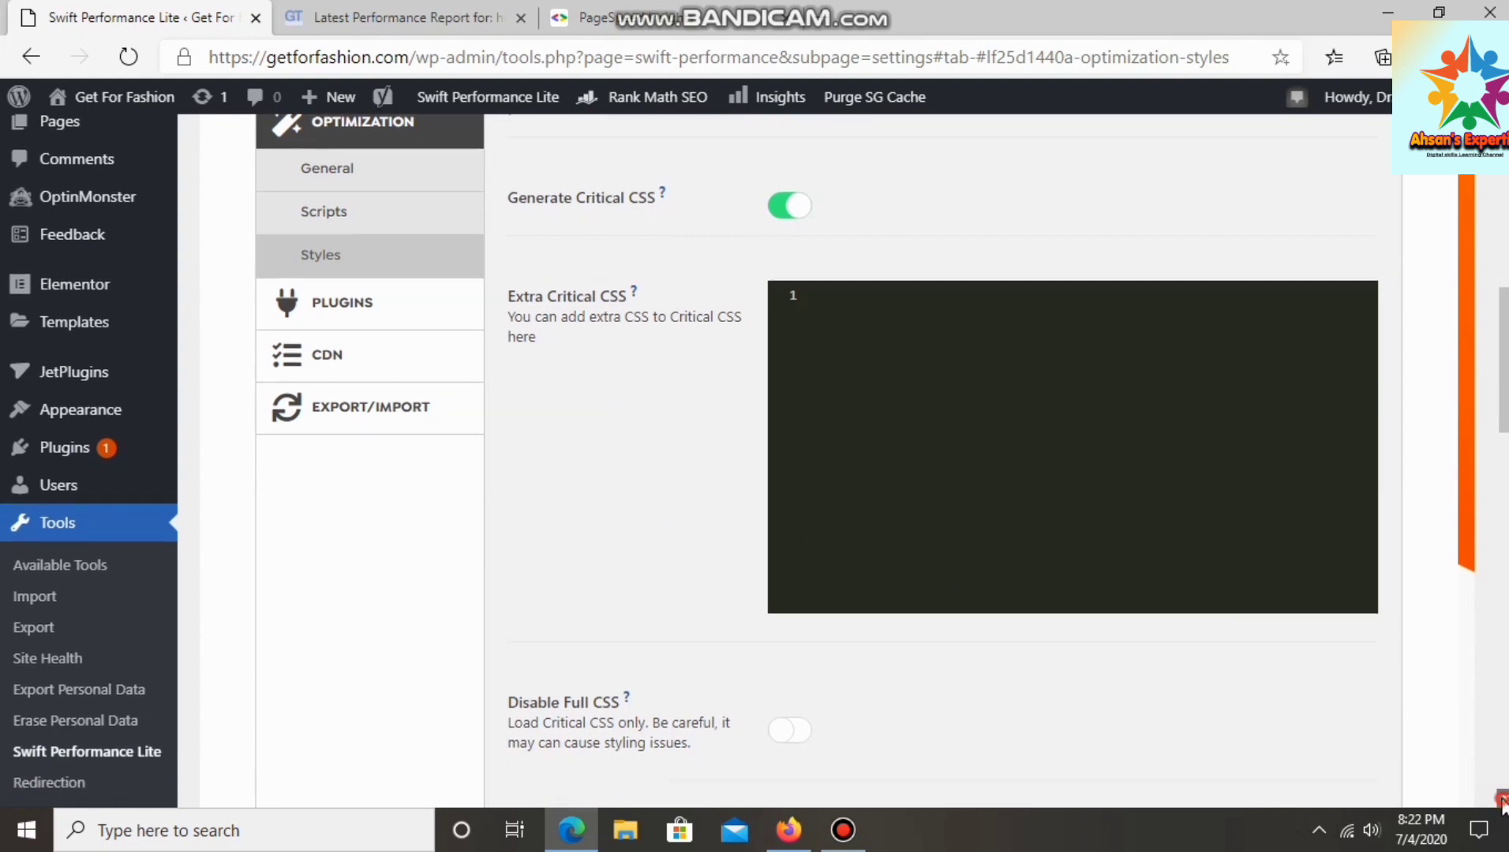
left_click(1502, 803)
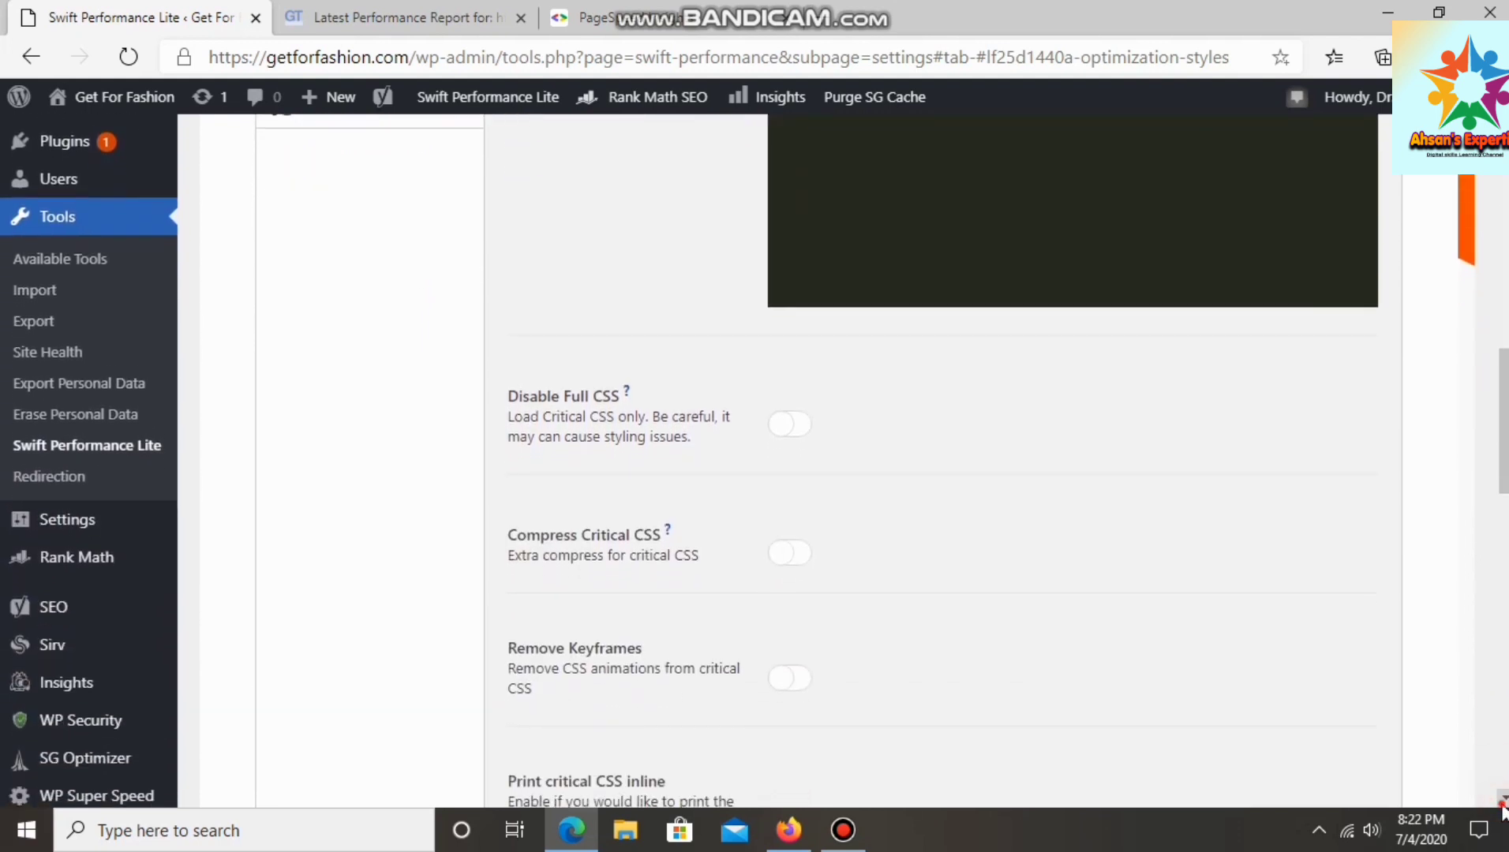
left_click(1502, 803)
left_click(1502, 803)
left_click(1501, 803)
left_click(1502, 803)
left_click(1502, 803)
left_click(1501, 803)
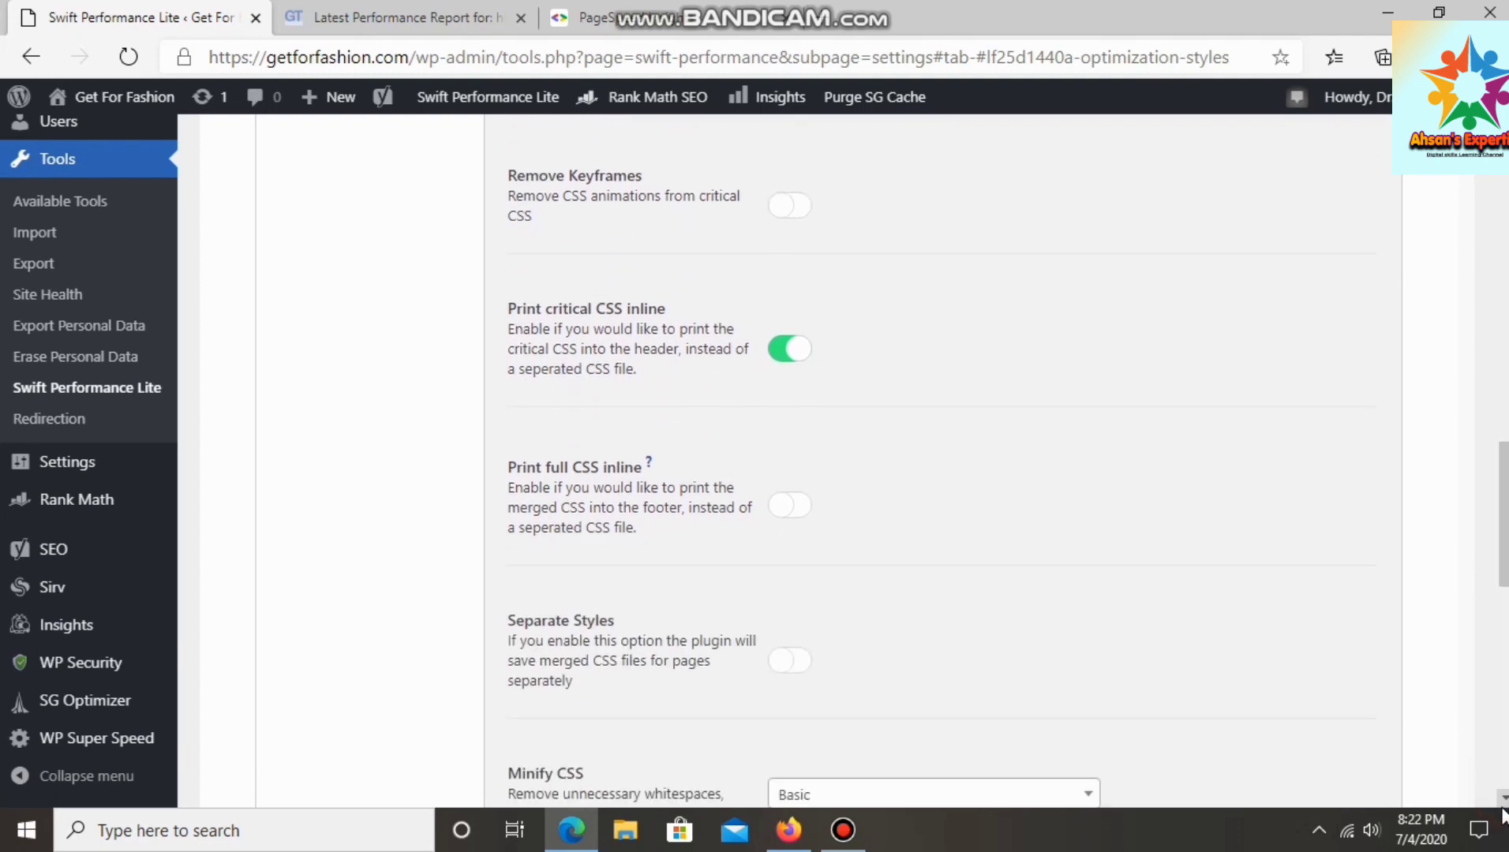
left_click(1502, 803)
left_click(1502, 804)
left_click(1501, 803)
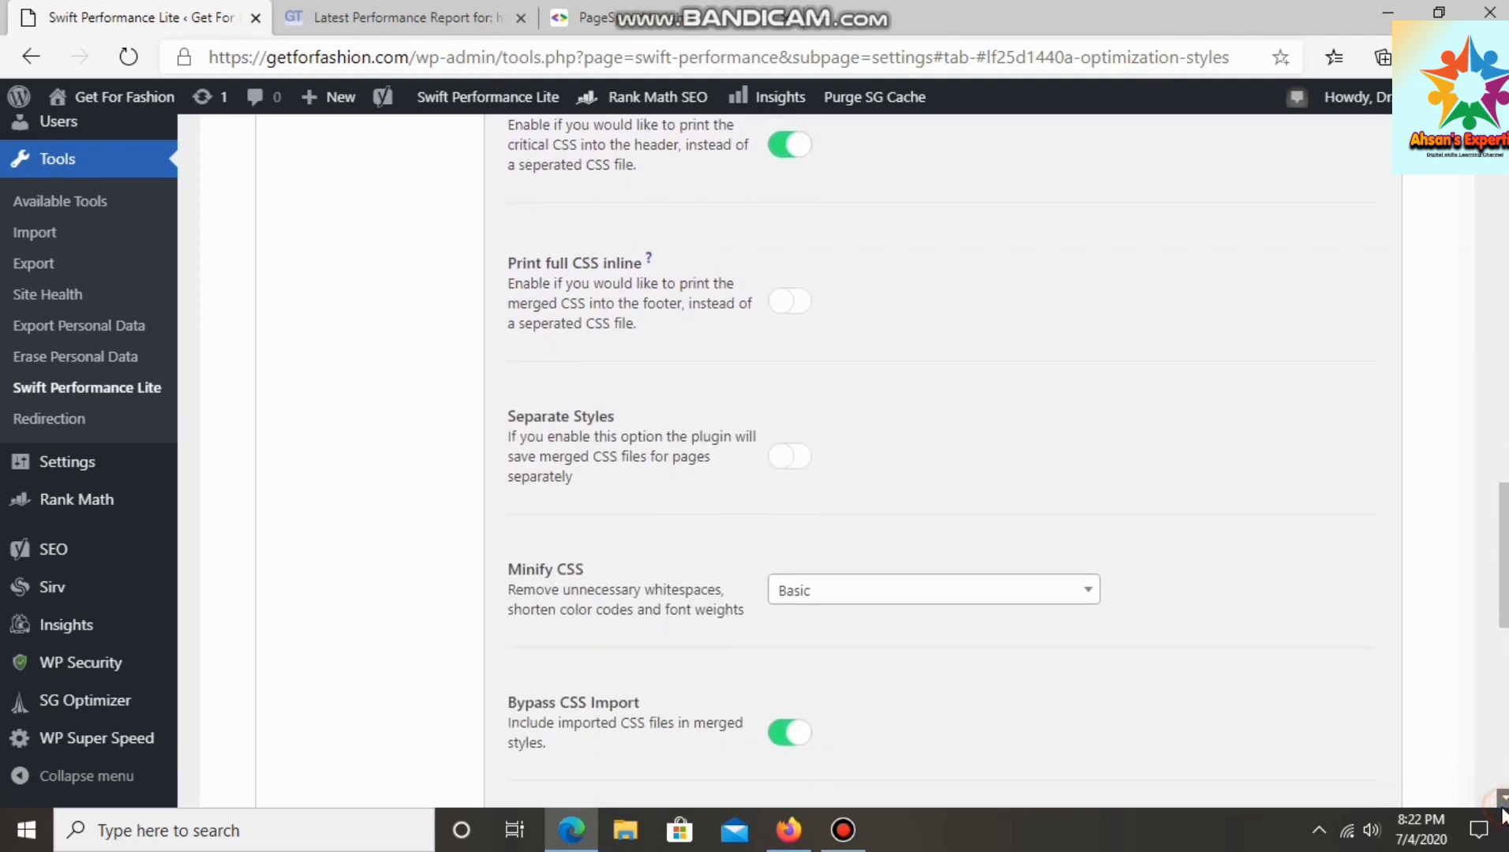
left_click(1502, 803)
left_click(1501, 803)
left_click(1501, 804)
left_click(1501, 803)
left_click(1501, 803)
left_click(1502, 803)
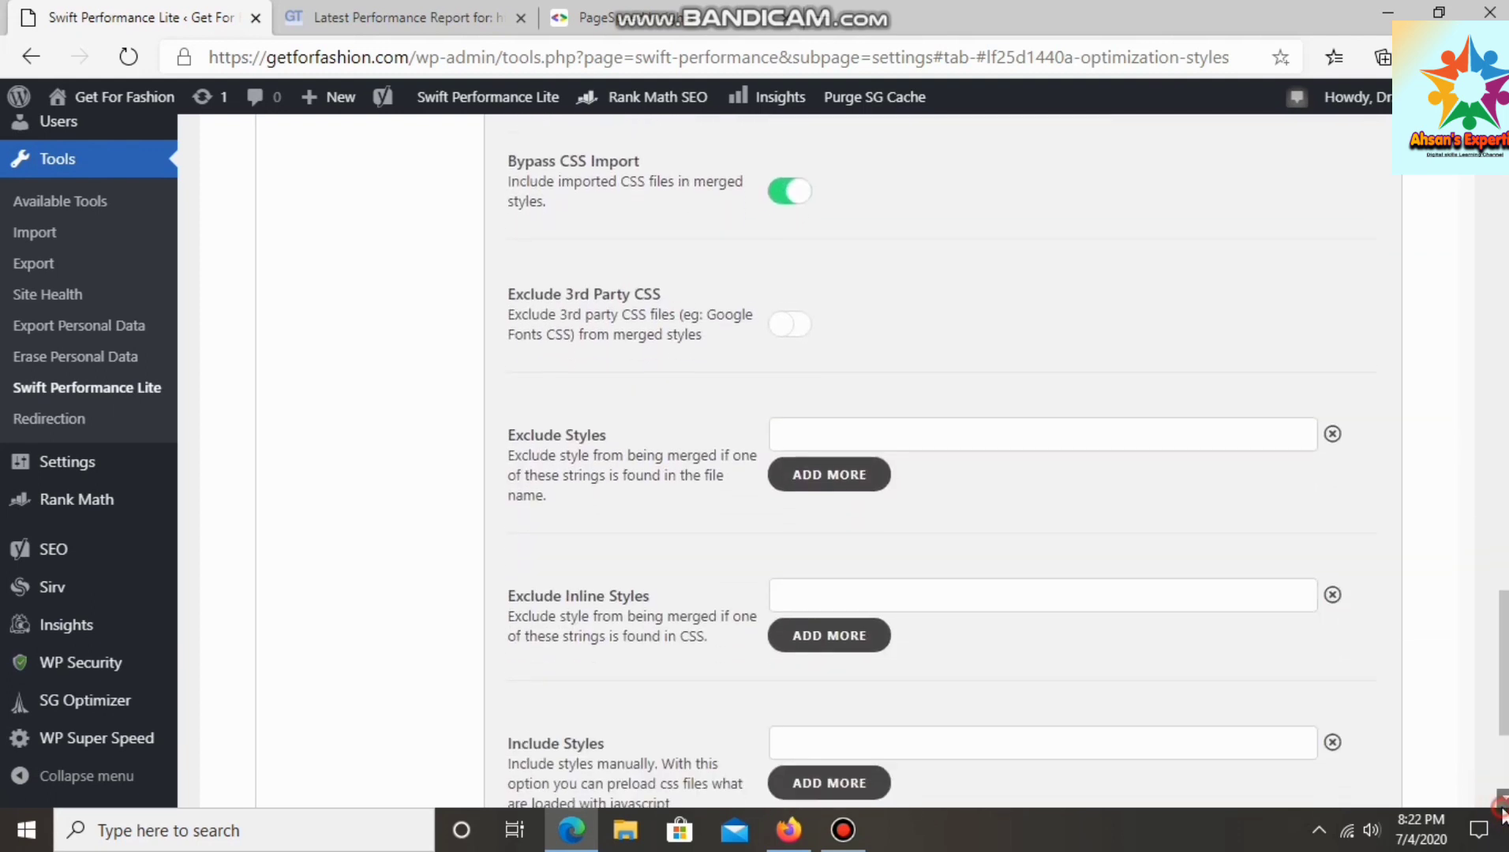
left_click(1502, 803)
left_click(1502, 803)
left_click(1502, 803)
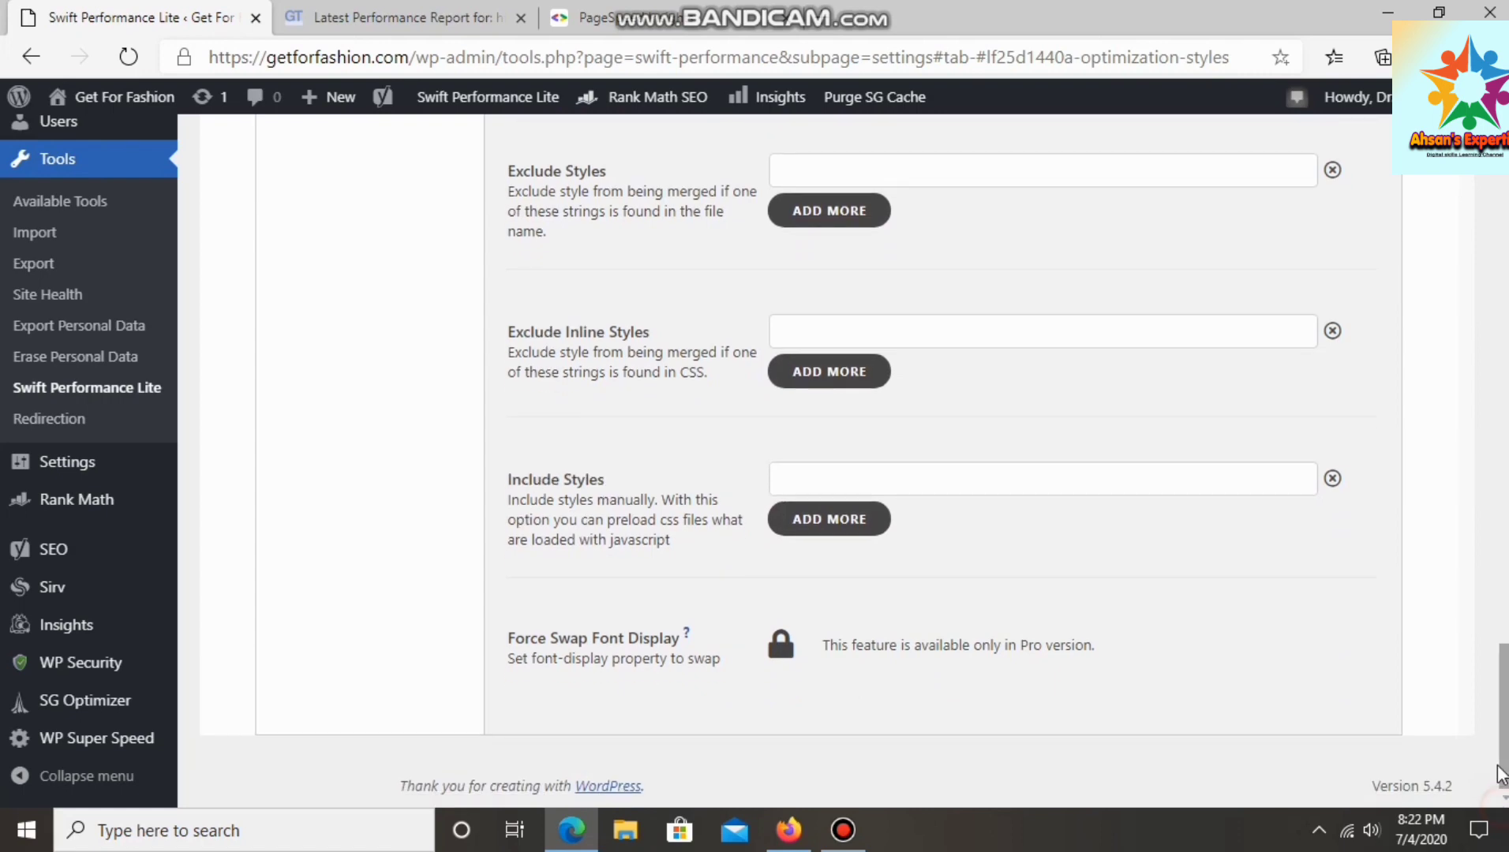
mouse_move(1501, 774)
left_mouse_down()
mouse_move(1502, 707)
mouse_move(1478, 688)
mouse_move(1495, 631)
mouse_move(1489, 773)
left_mouse_up()
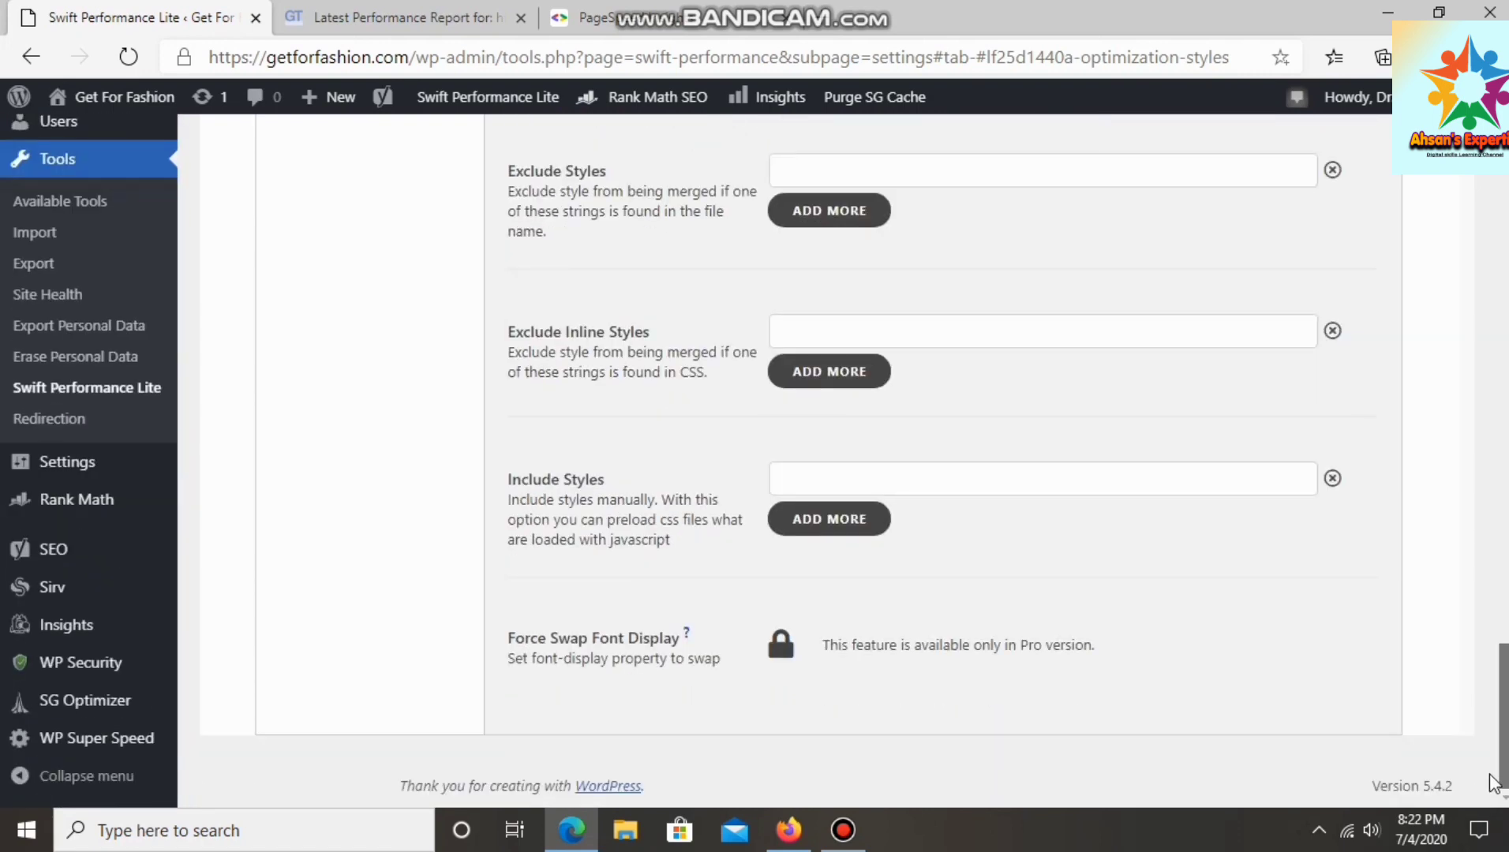
left_click_drag(1489, 773, 1459, 385)
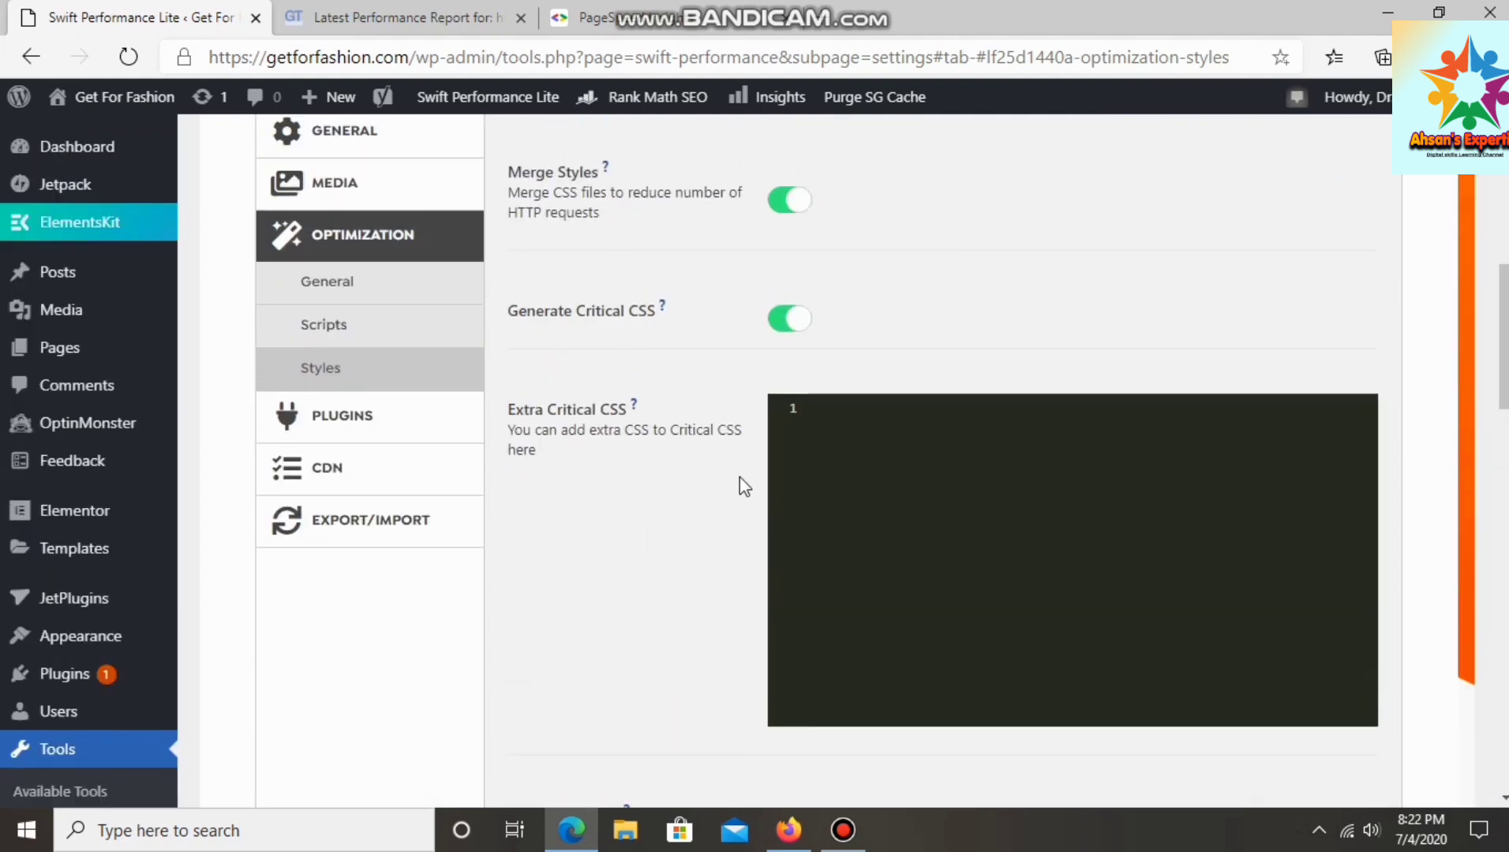
- Try Enable CDN in the CDN General settings to view its hostname options, and switch it back off
left_click(327, 466)
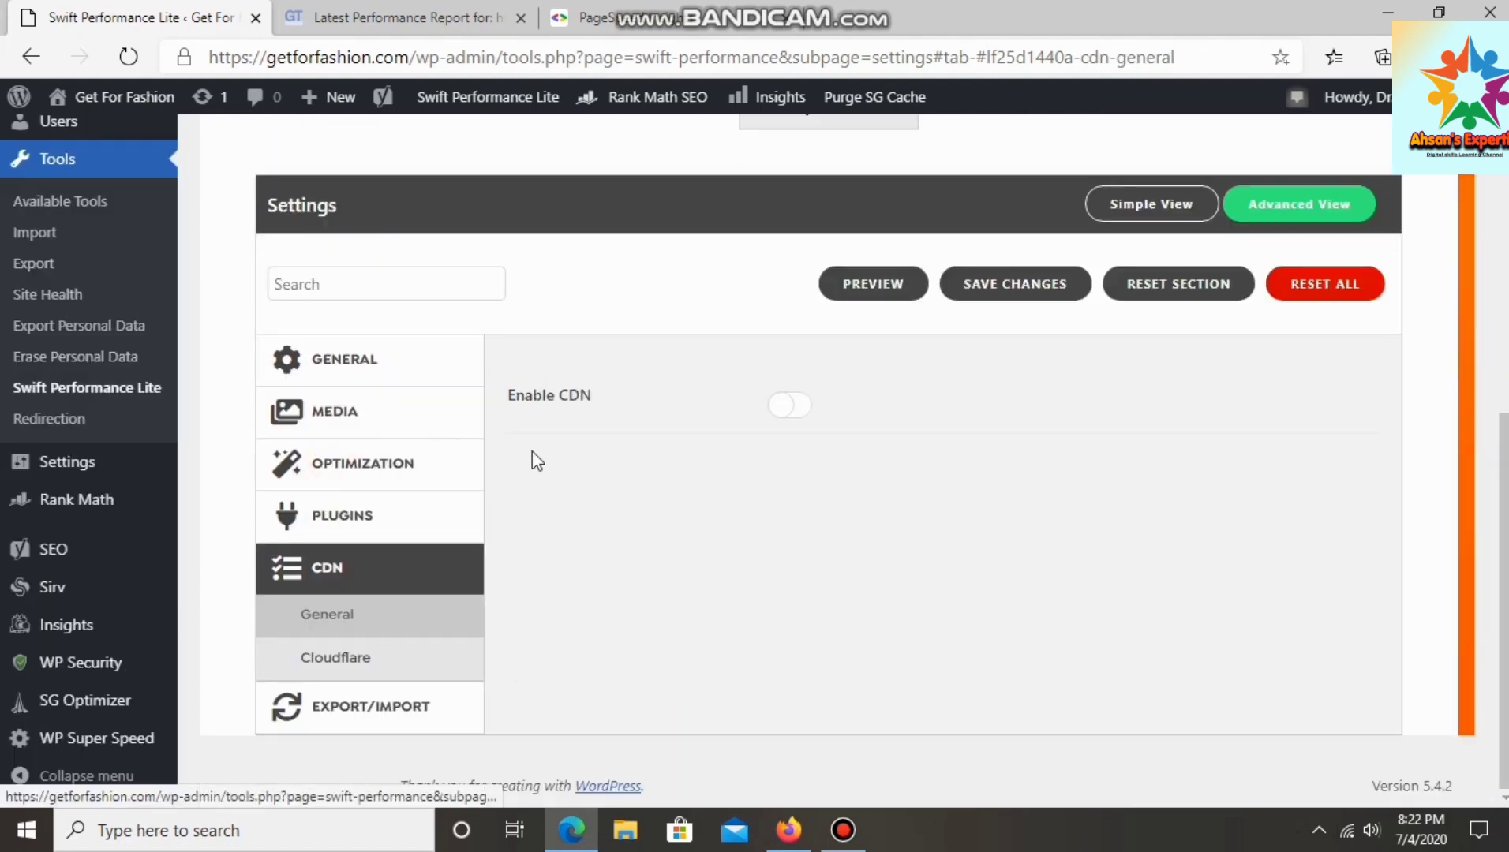
left_click(792, 404)
scroll(802, 408, "down", 3)
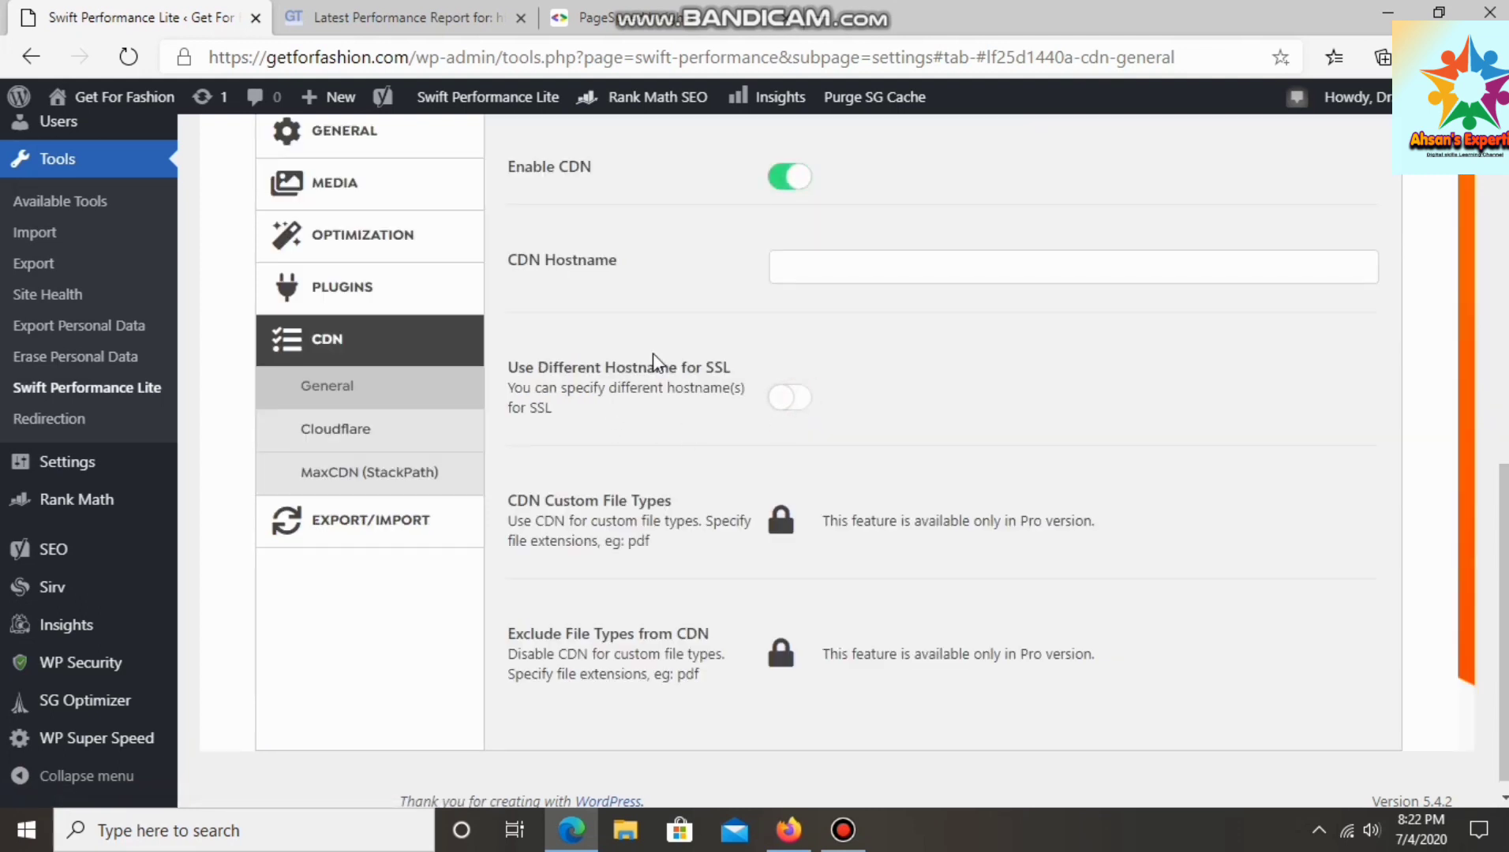
left_click(784, 186)
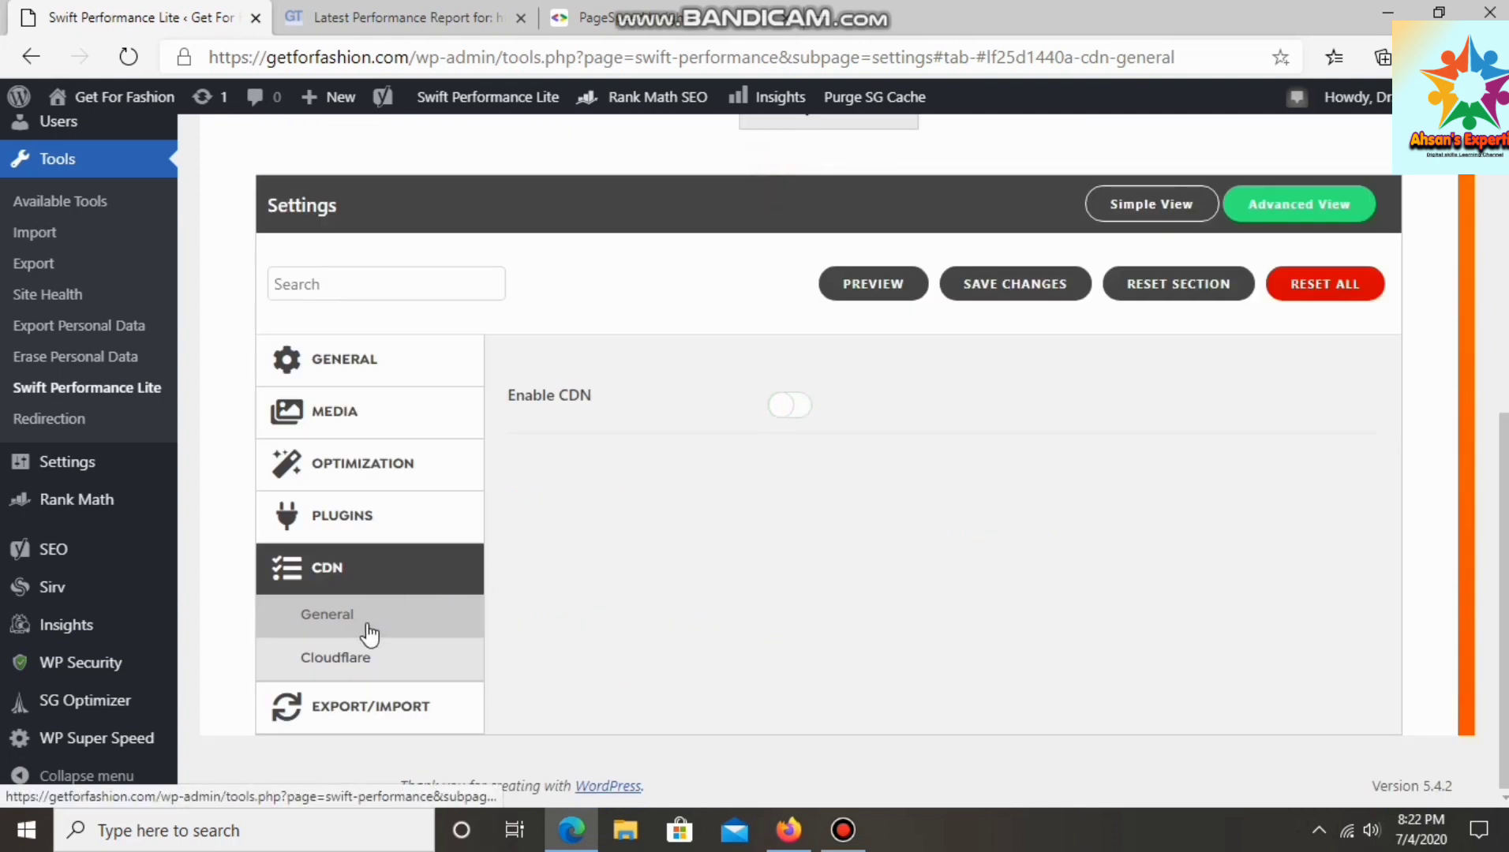
- Look over the Plugins and Export/Import sections, save the changed settings and clear the affected cache
left_click(371, 521)
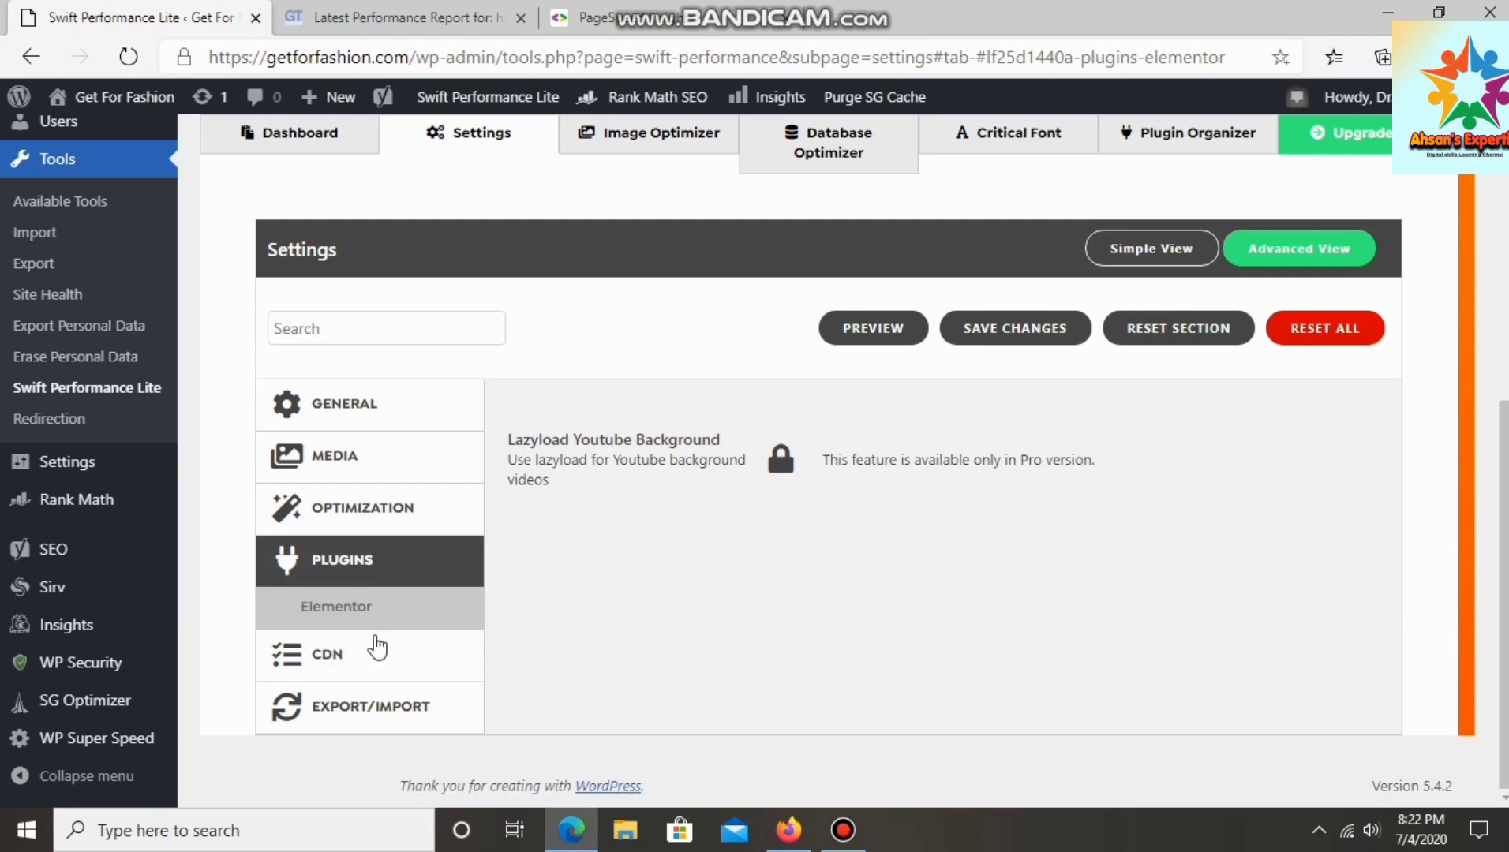
left_click(371, 705)
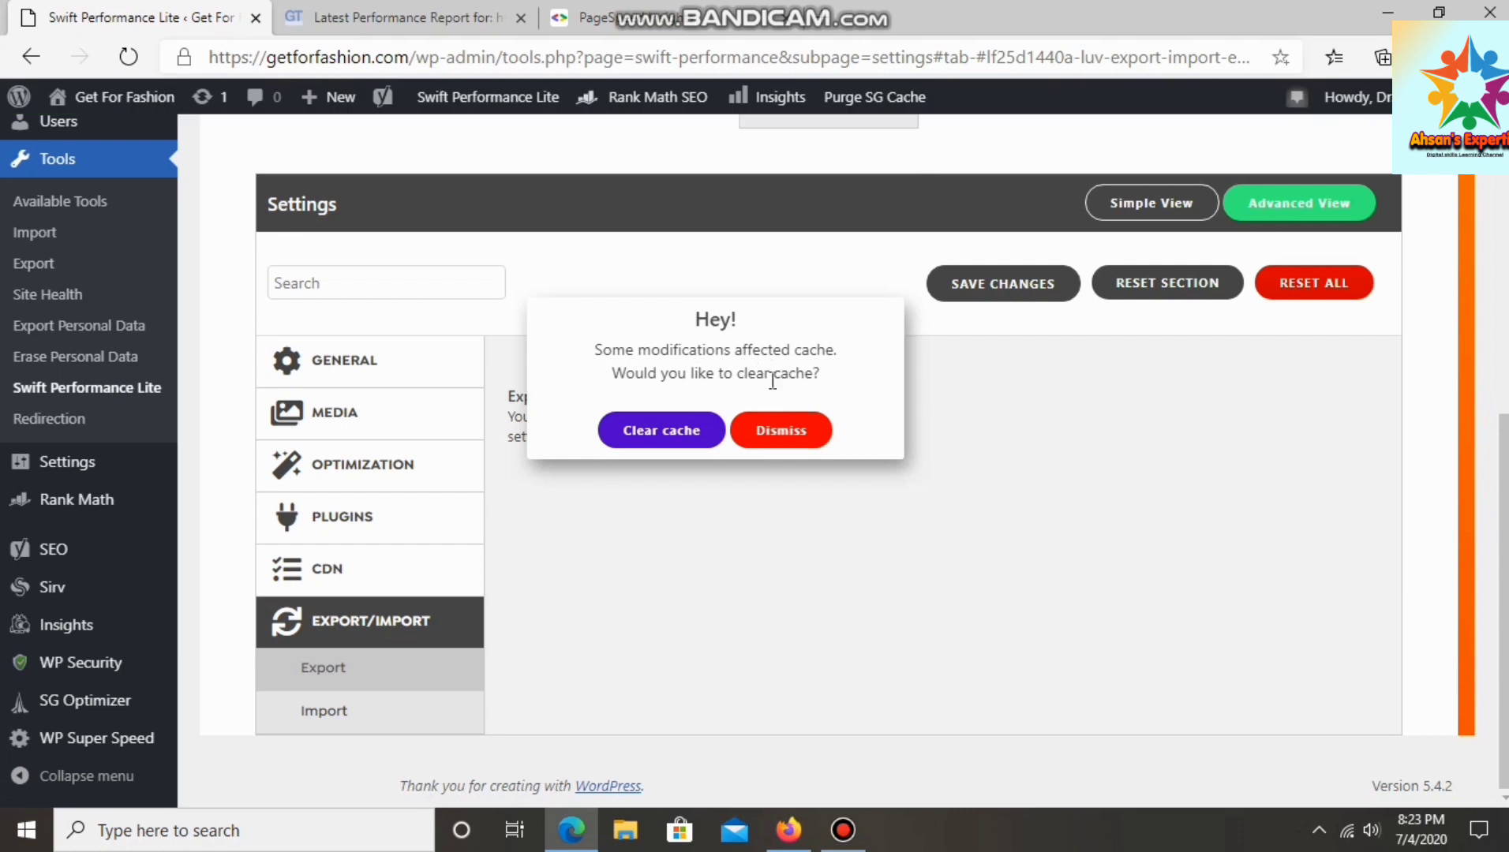
left_click(665, 426)
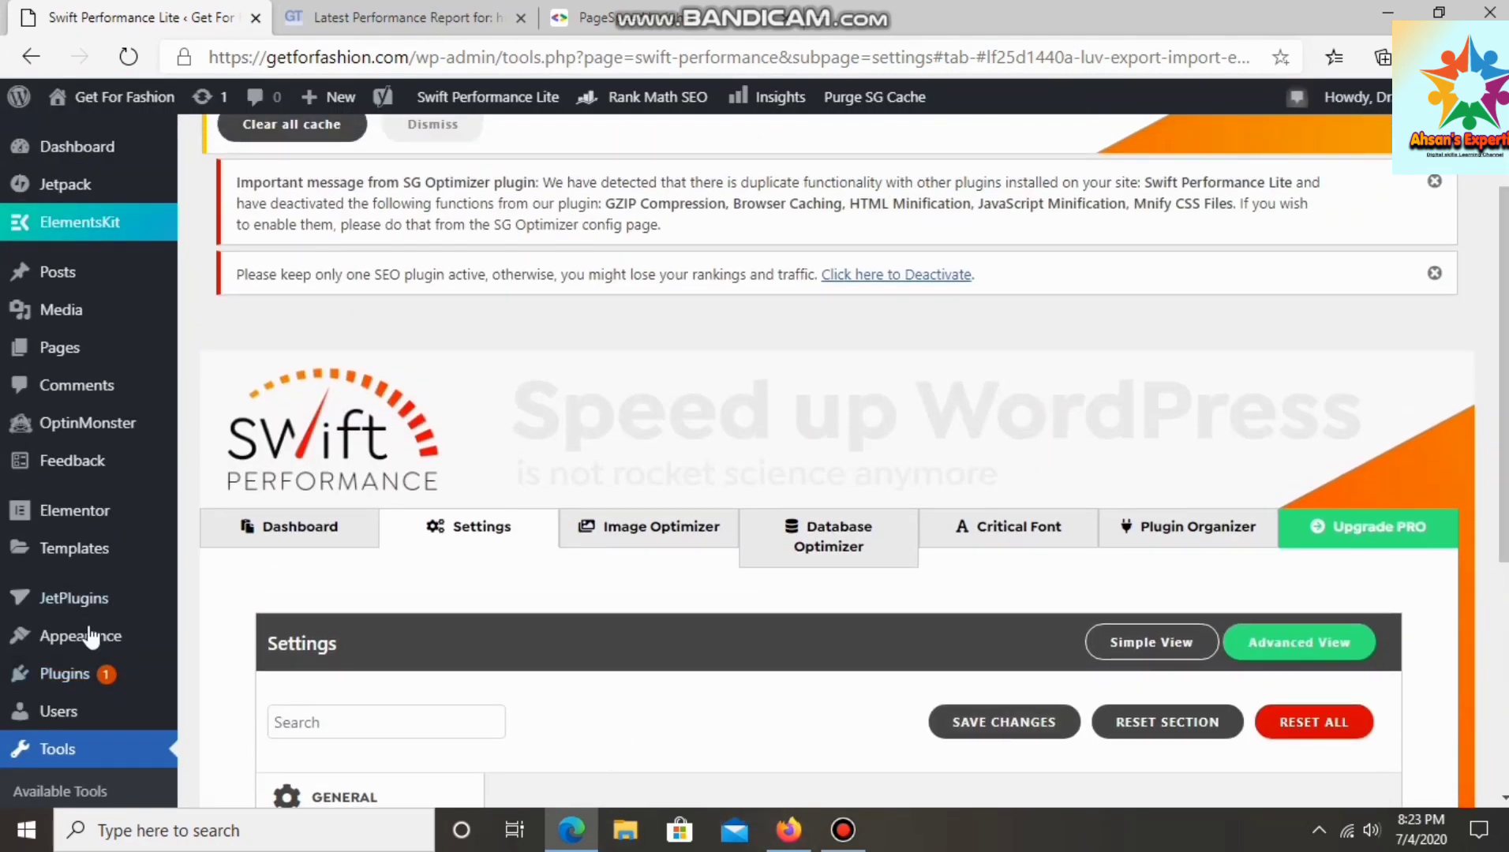
- Search the WordPress plugin directory by keyword for "a3 lazy load"
mouse_move(107, 675)
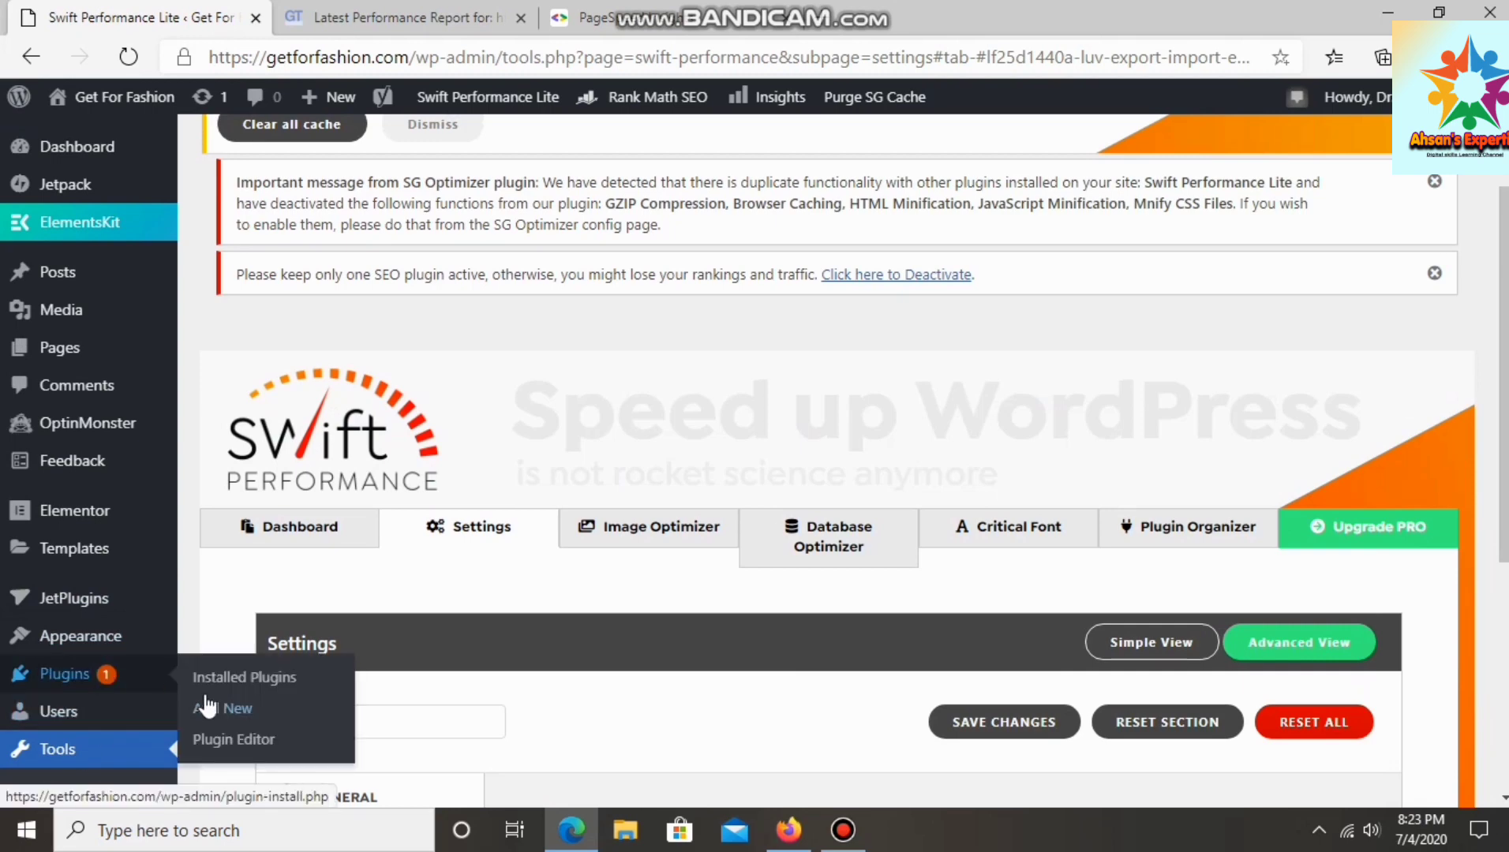
left_click(210, 708)
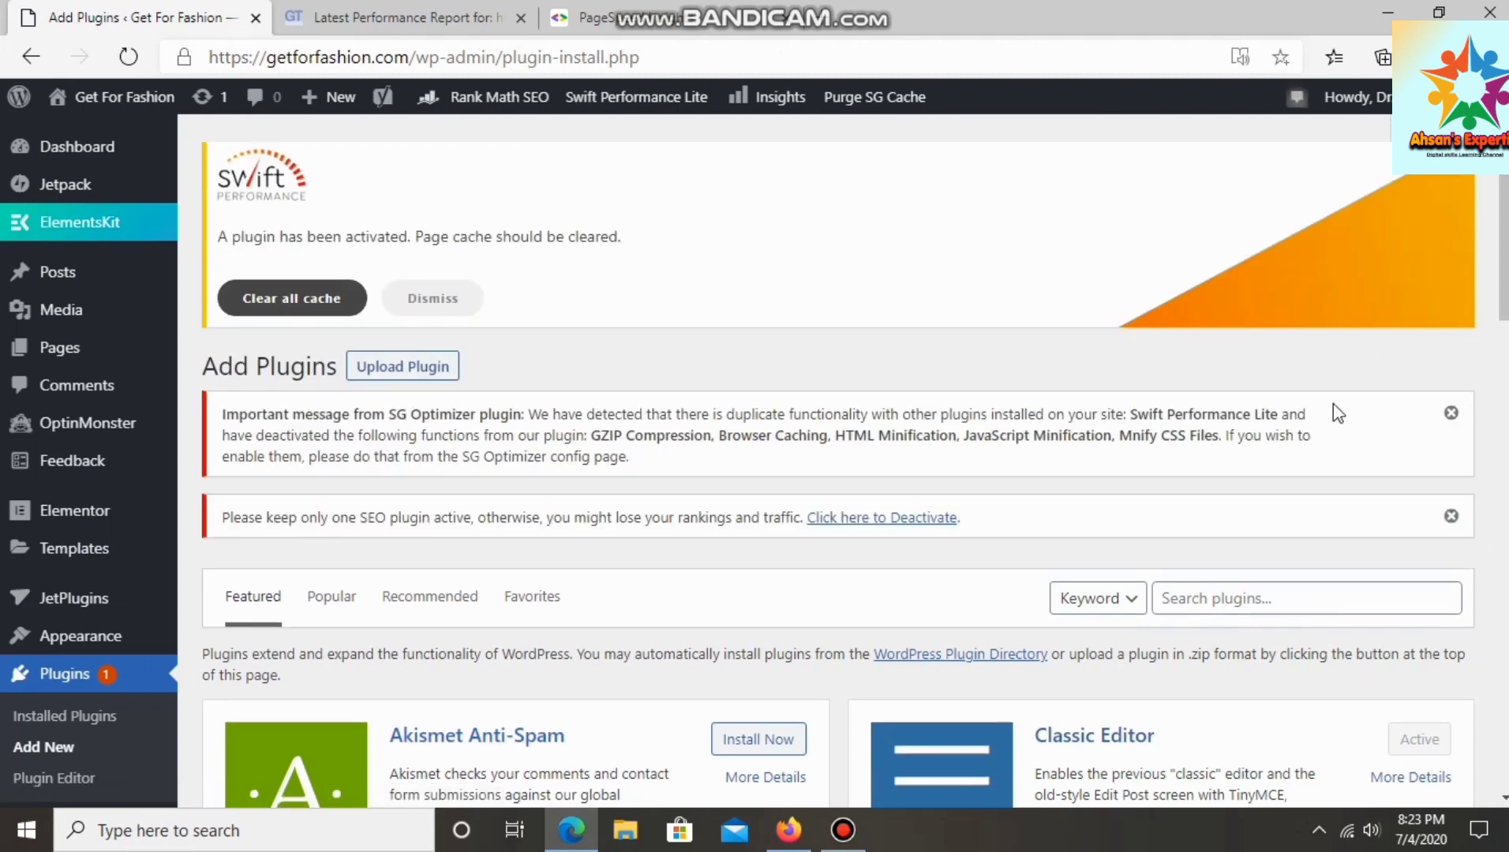
left_click(1244, 600)
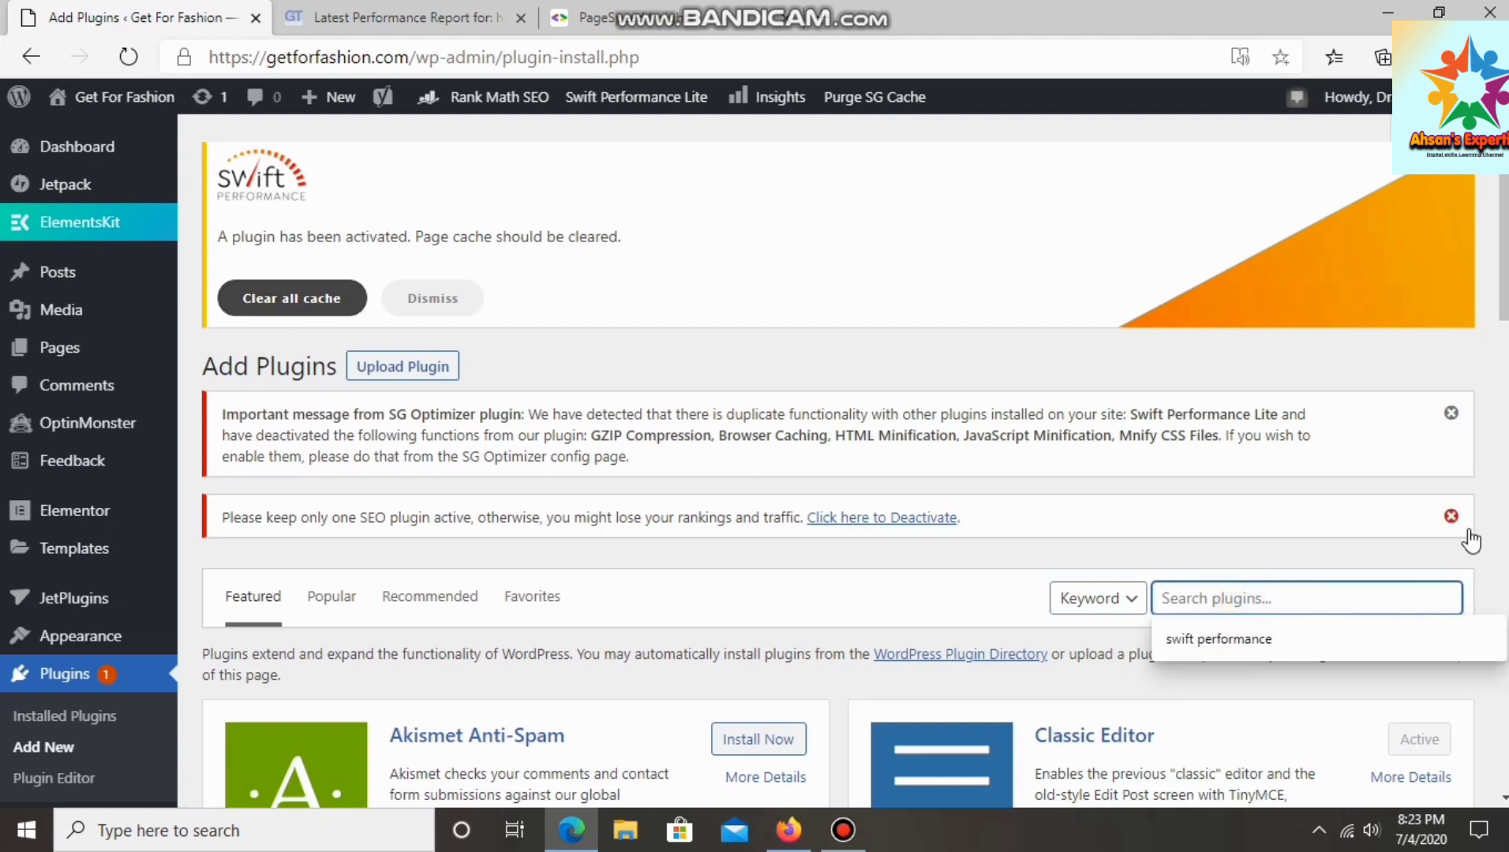
type("l3 lazy load")
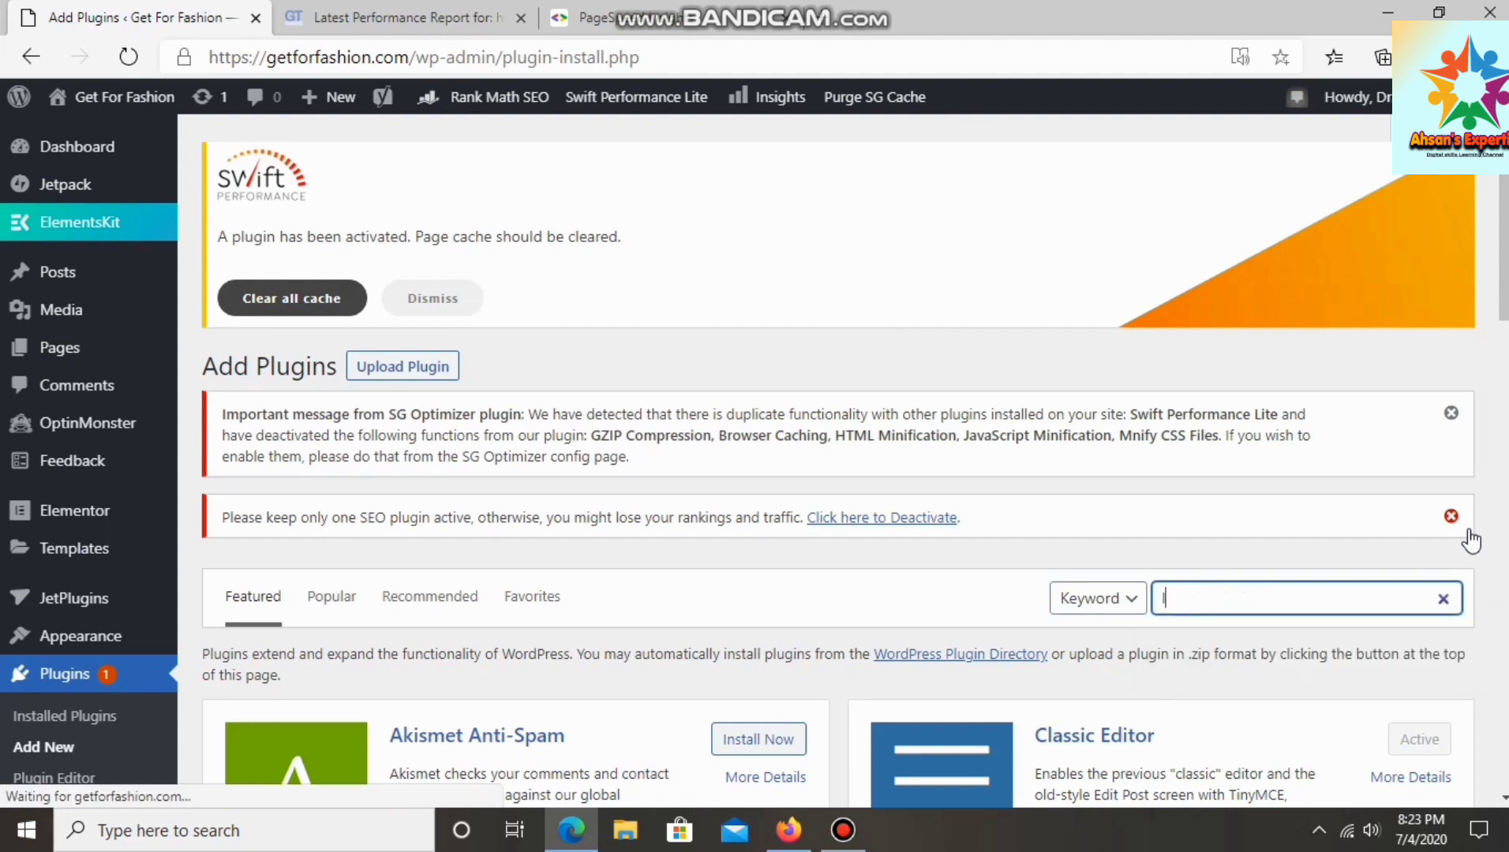
key("BackSpace")
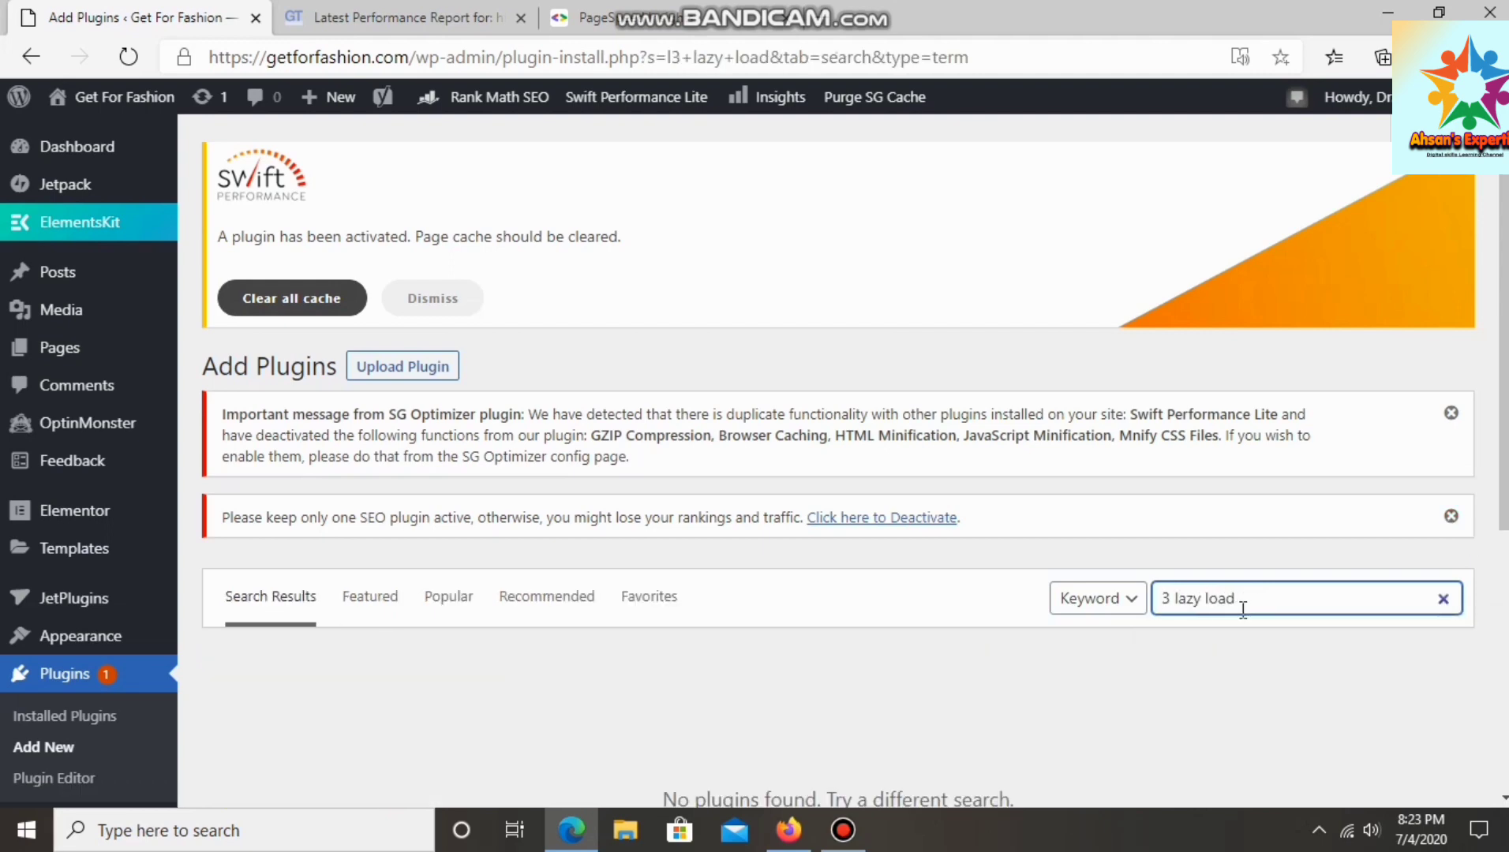
type("a")
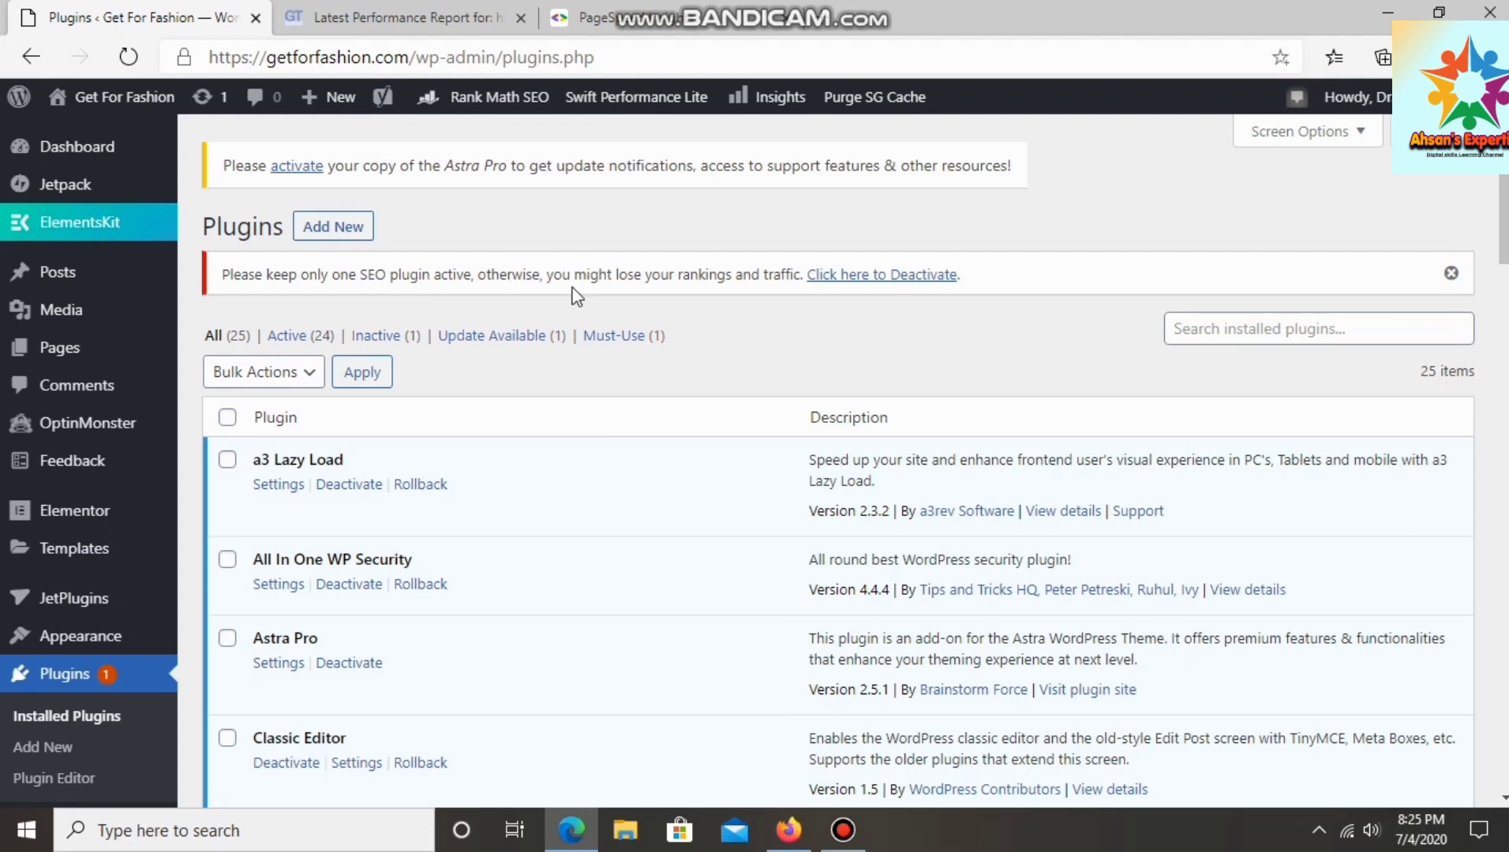
- Open the a3 Lazy Load settings and review the Plugin Framework Global Settings, Lazy Load Activation and Script Load Optimization sections
left_click(280, 485)
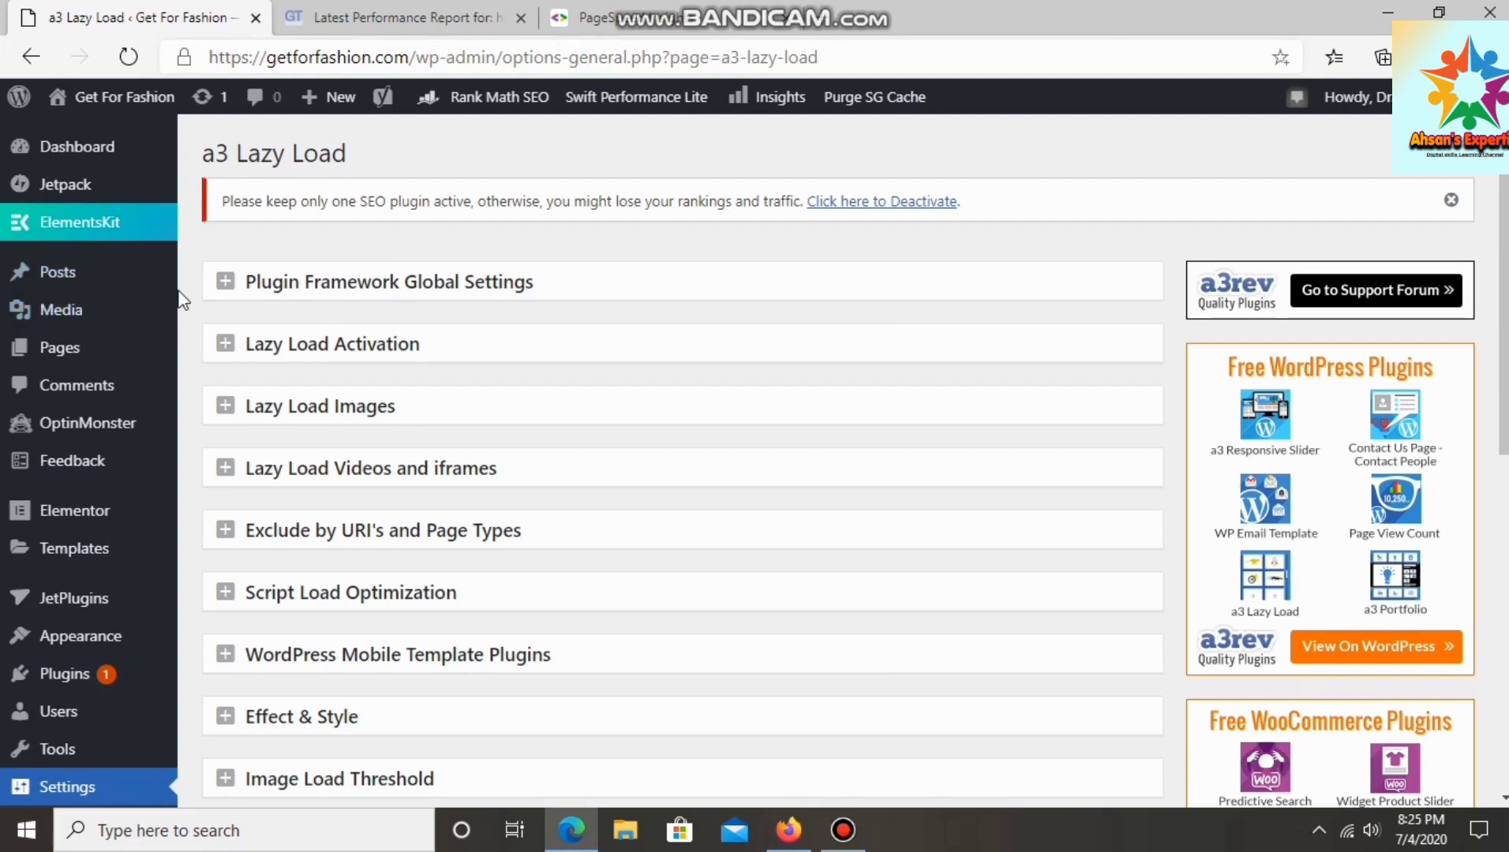
left_click(224, 283)
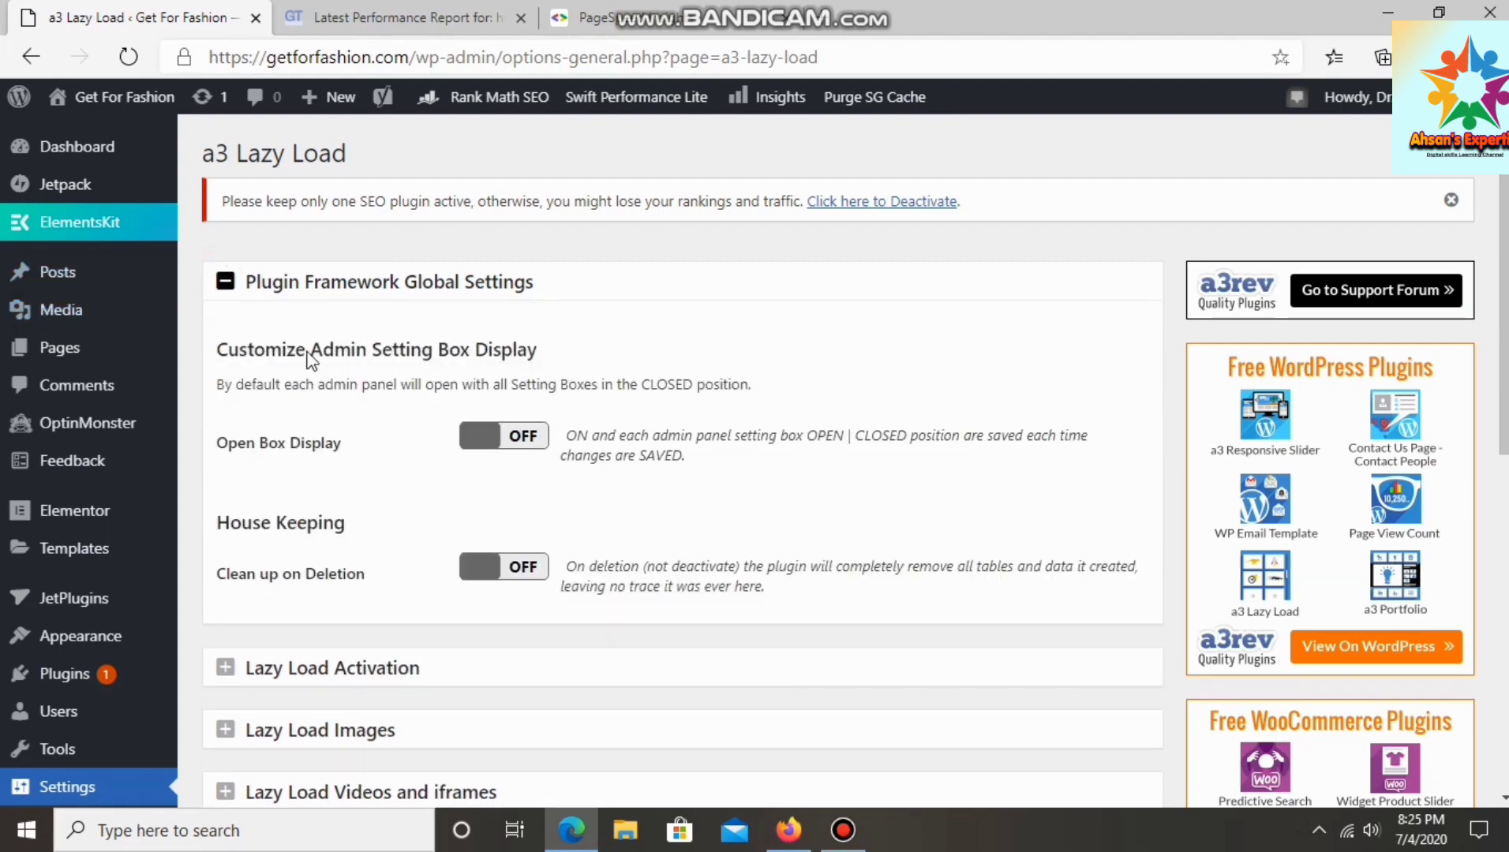
left_click(225, 668)
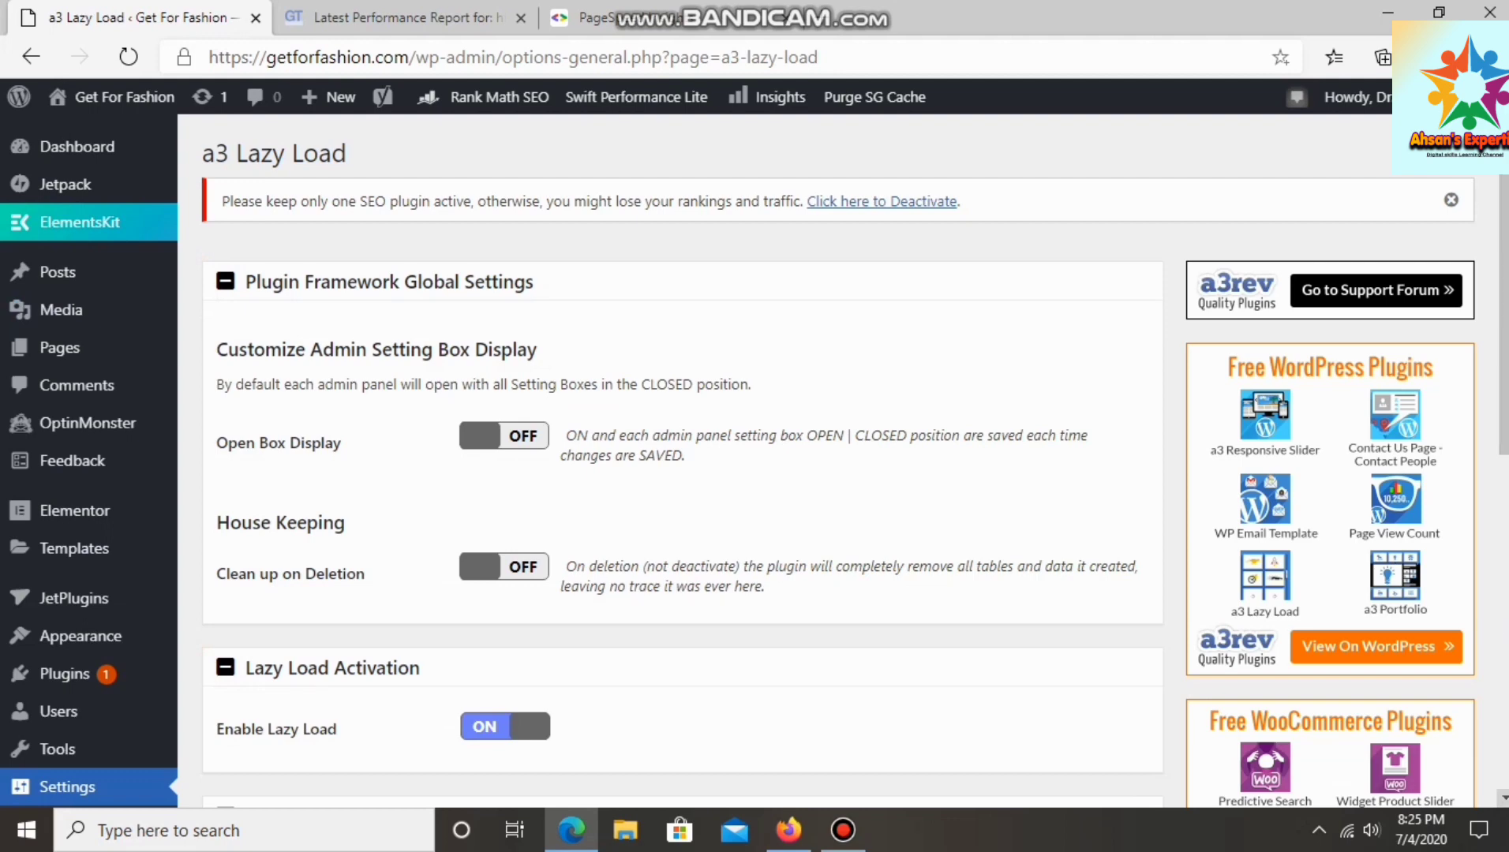
scroll(757, 462, "down", 6)
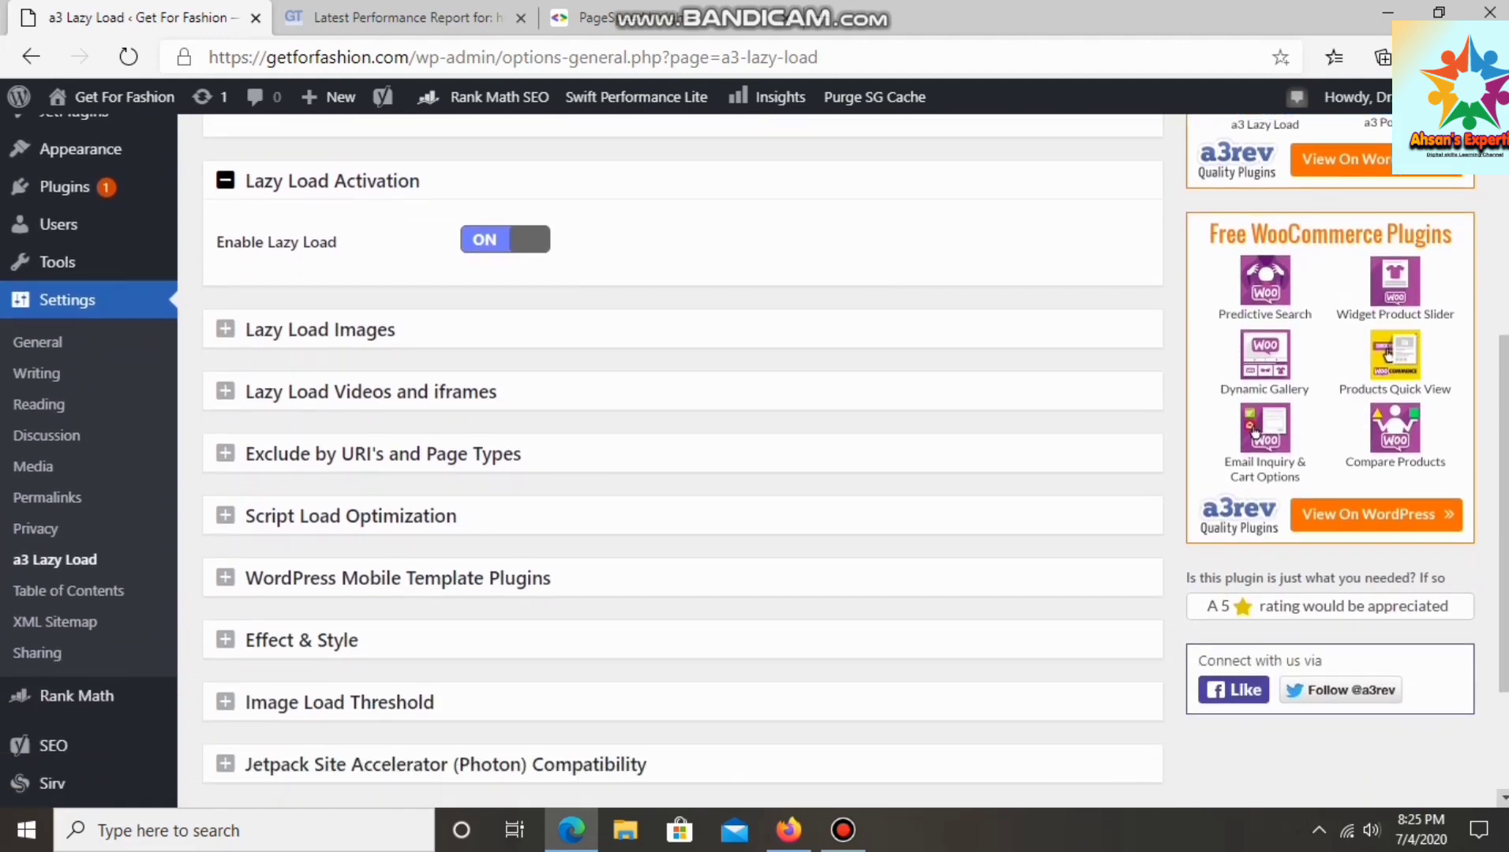
scroll(678, 462, "down", 1)
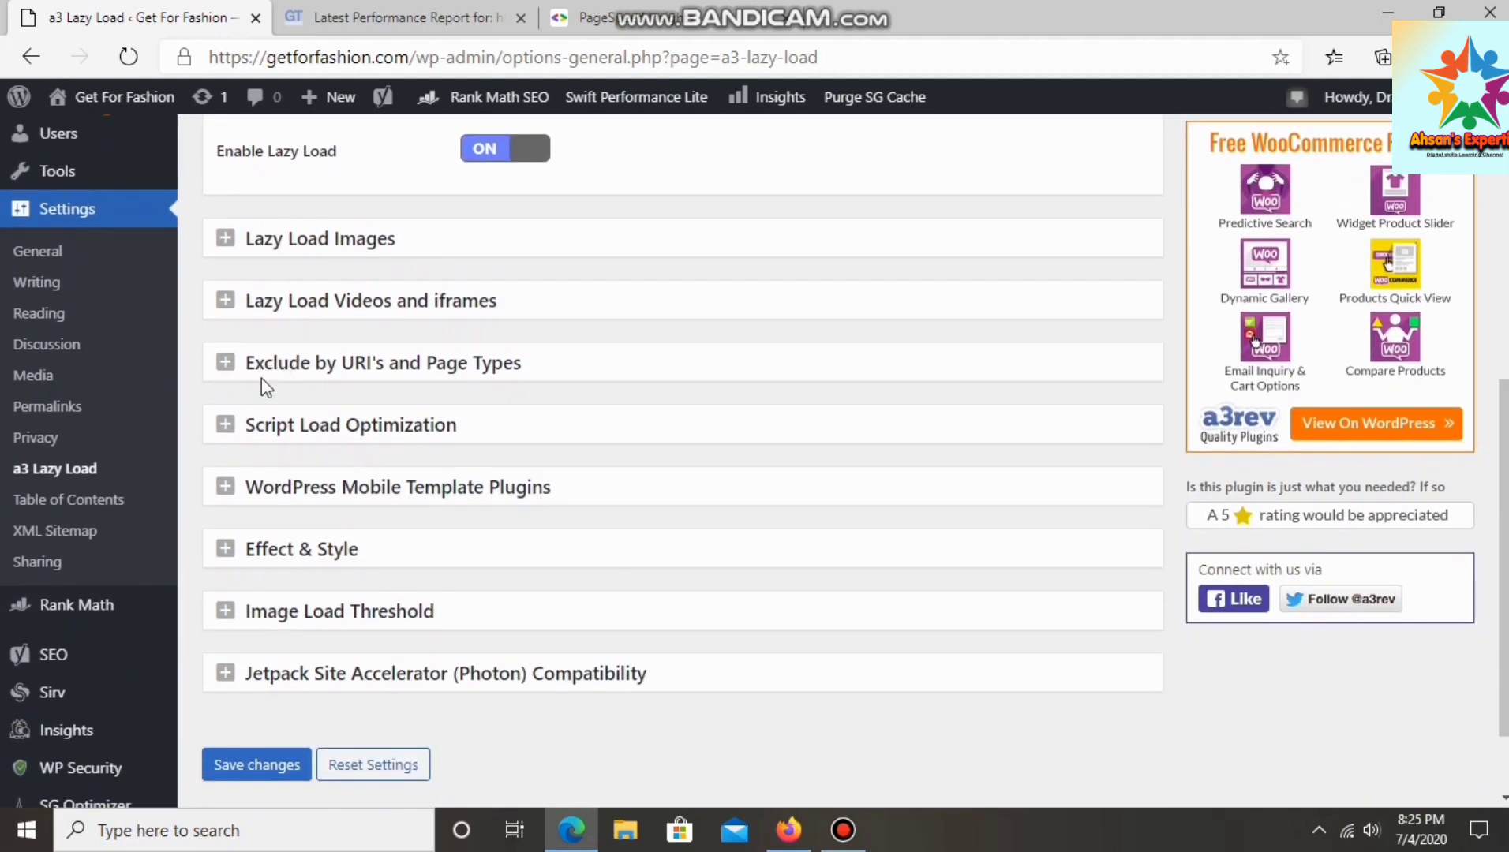
left_click(226, 426)
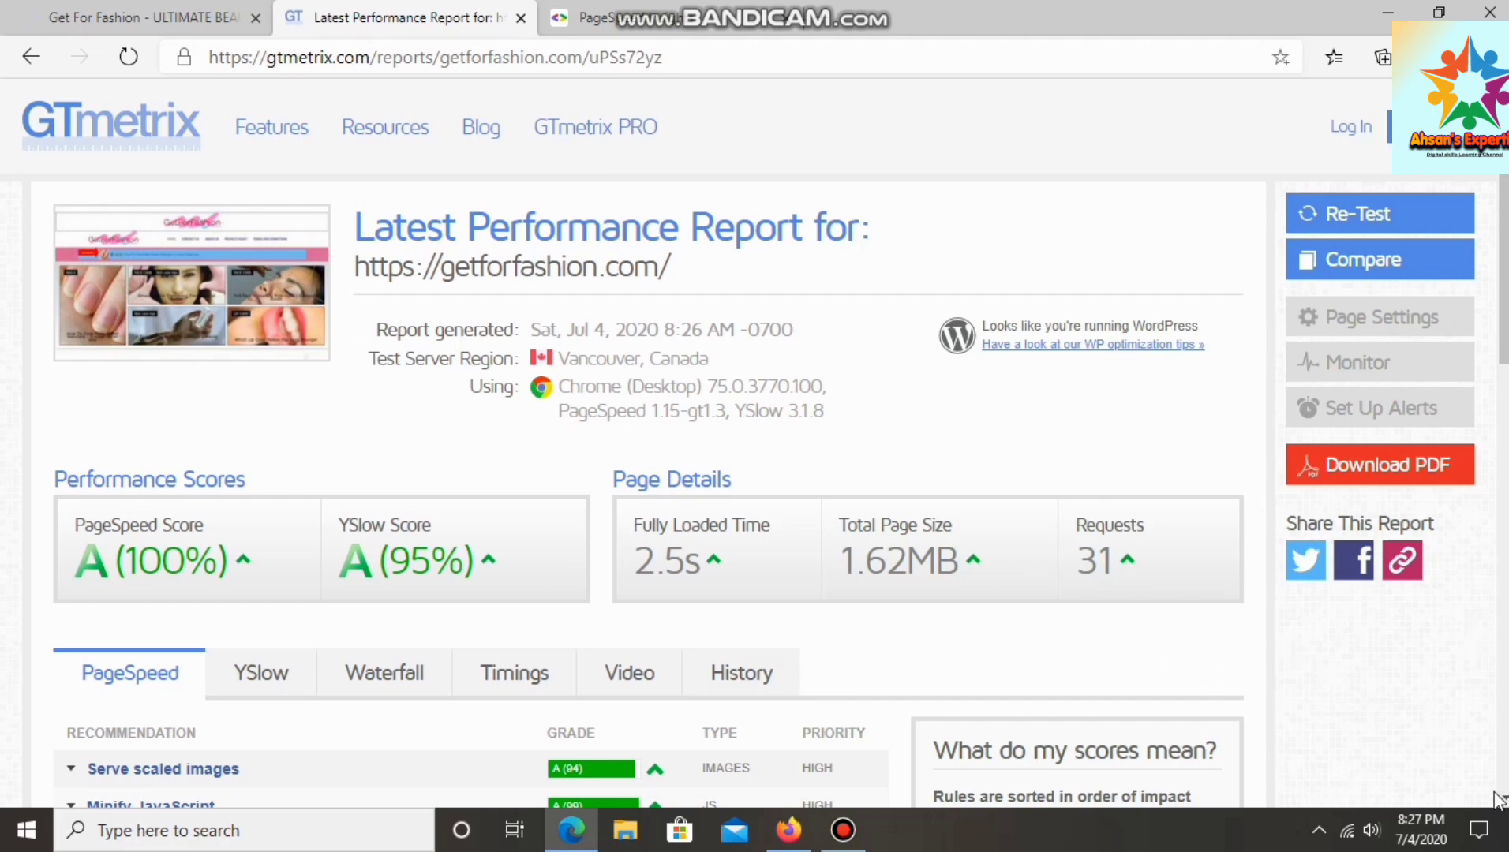
- Examine the GTmetrix report for getforfashion.com, covering the performance scores, page details and PageSpeed recommendation grades
scroll(1497, 799, "down", 3)
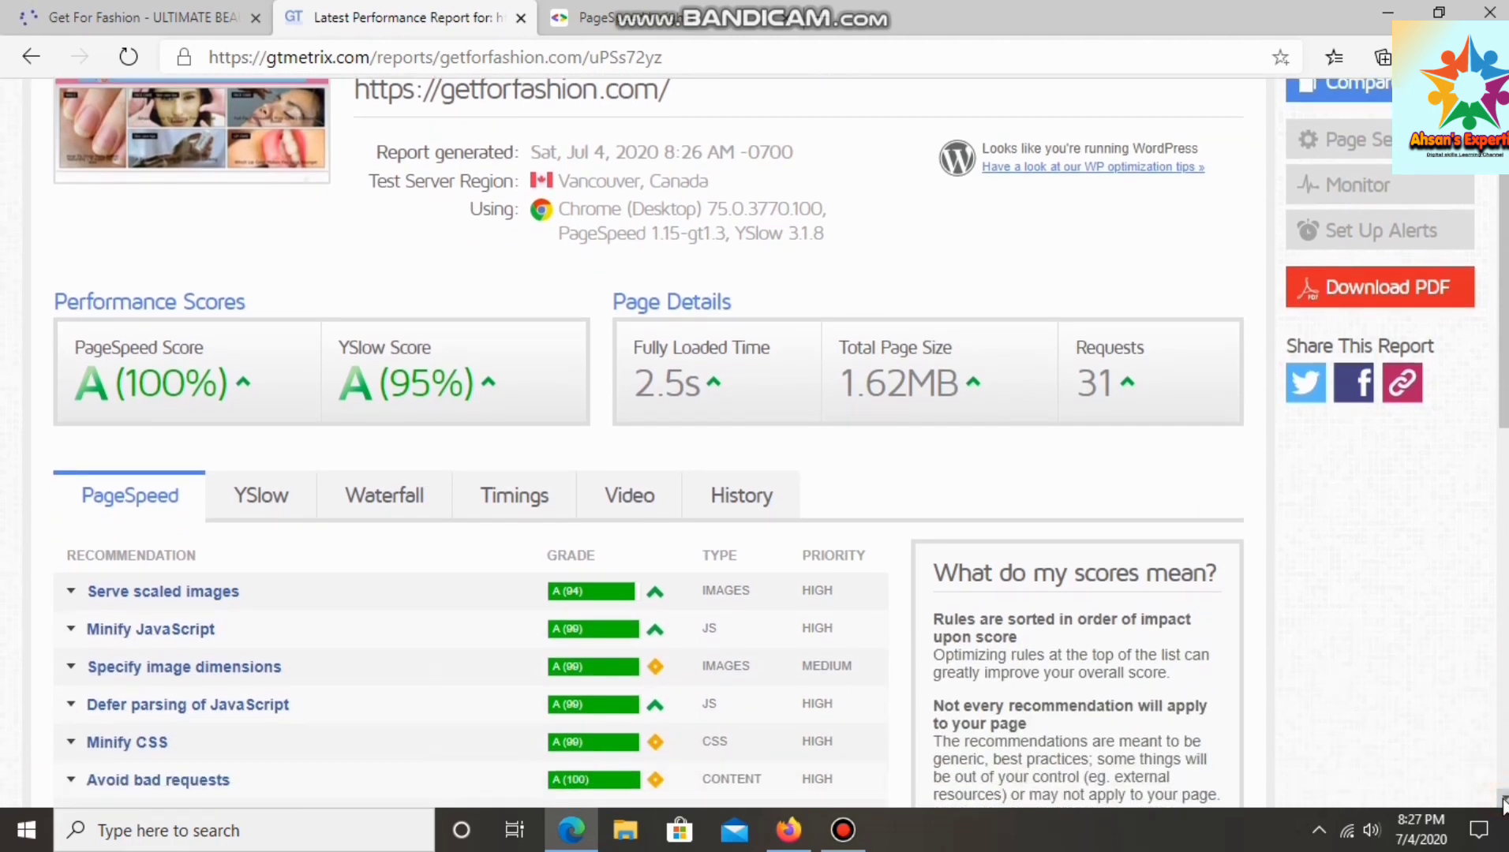
scroll(1501, 800, "down", 2)
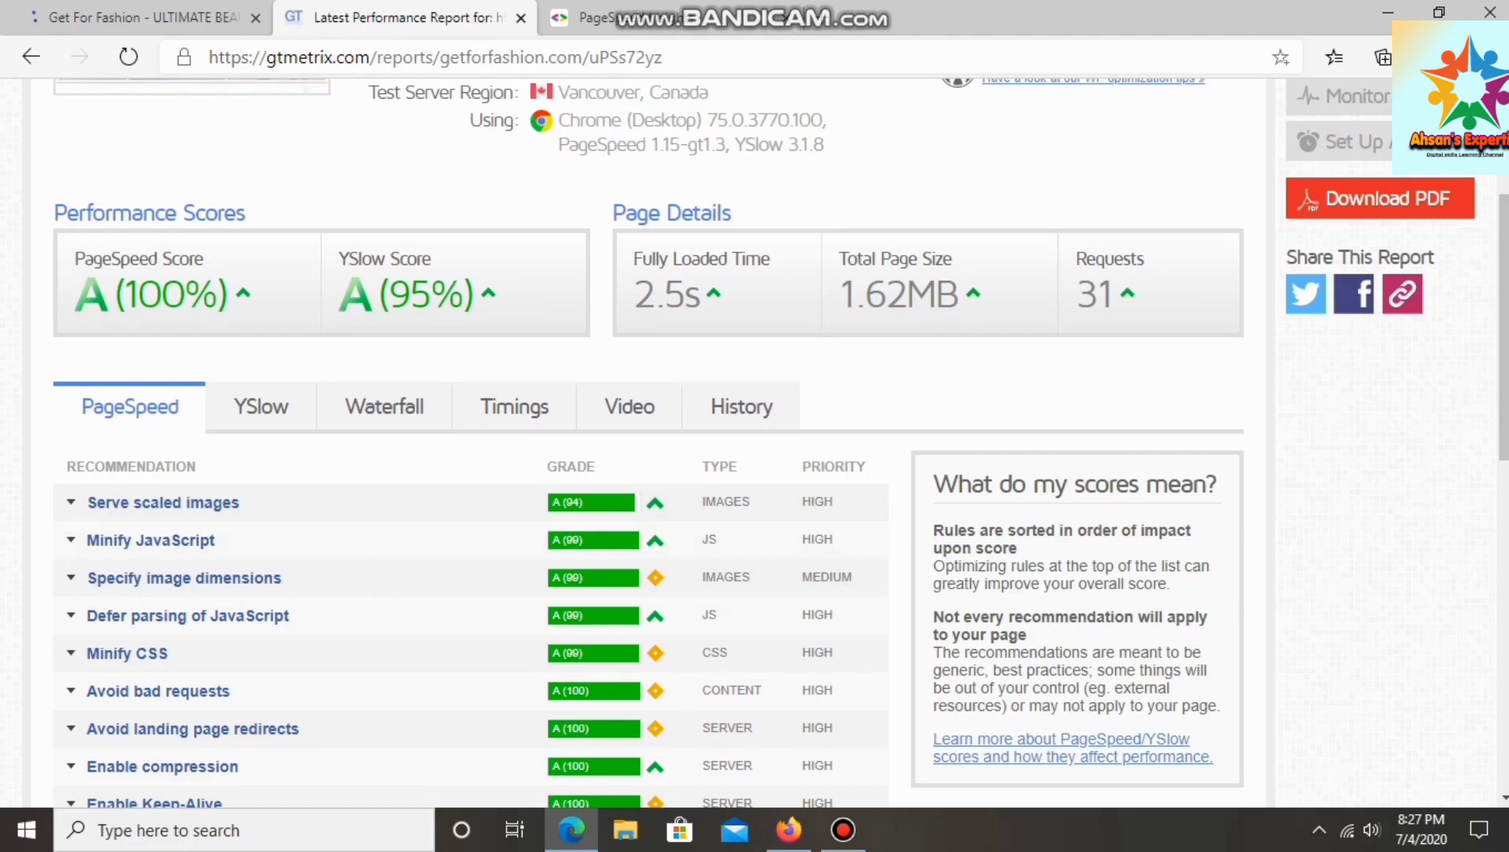
scroll(1504, 813, "down", 6)
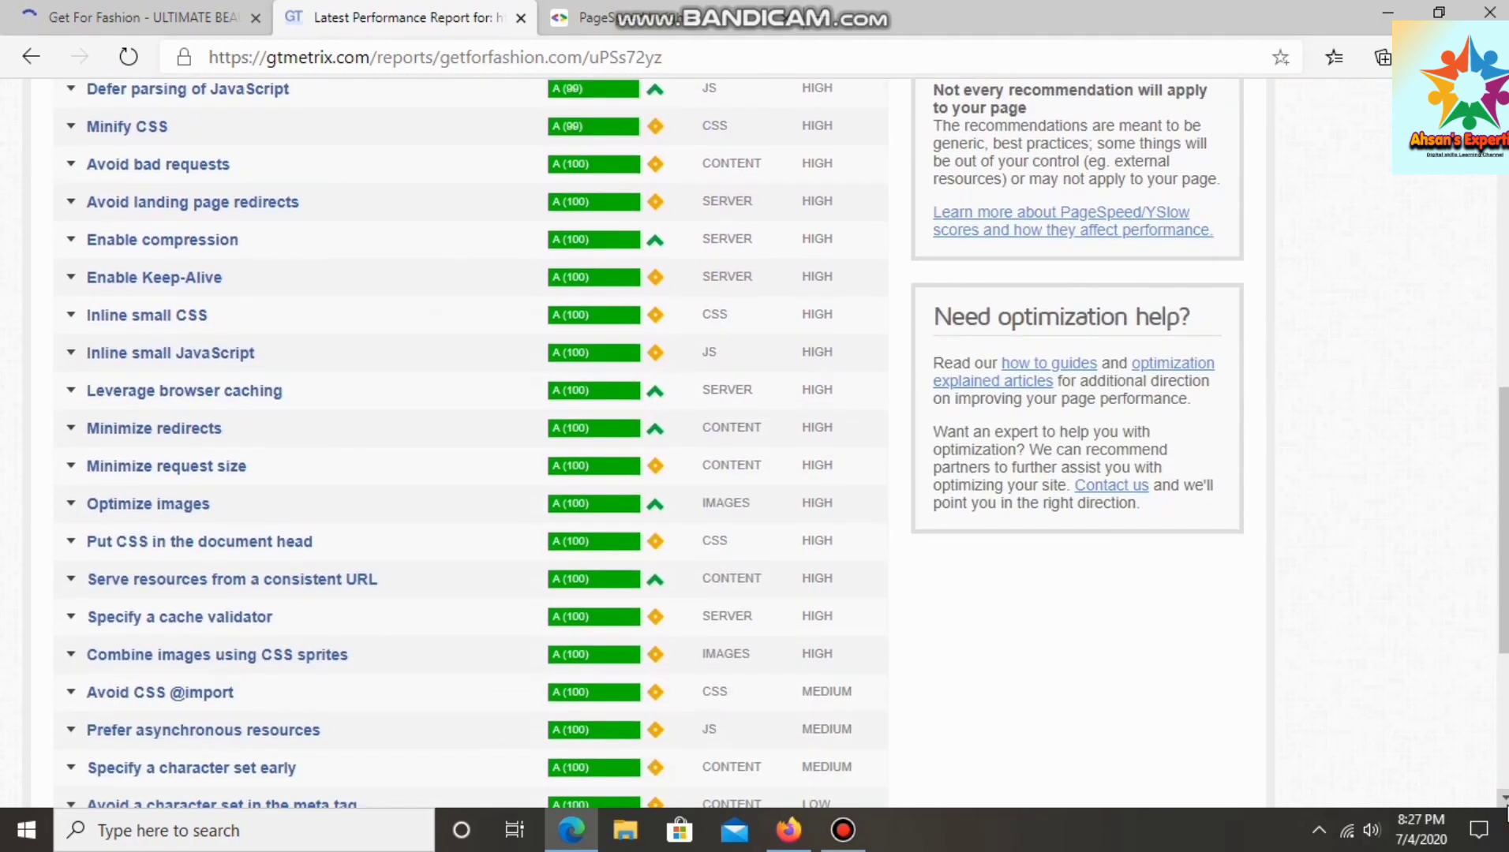
scroll(1504, 815, "down", 3)
scroll(1504, 814, "up", 6)
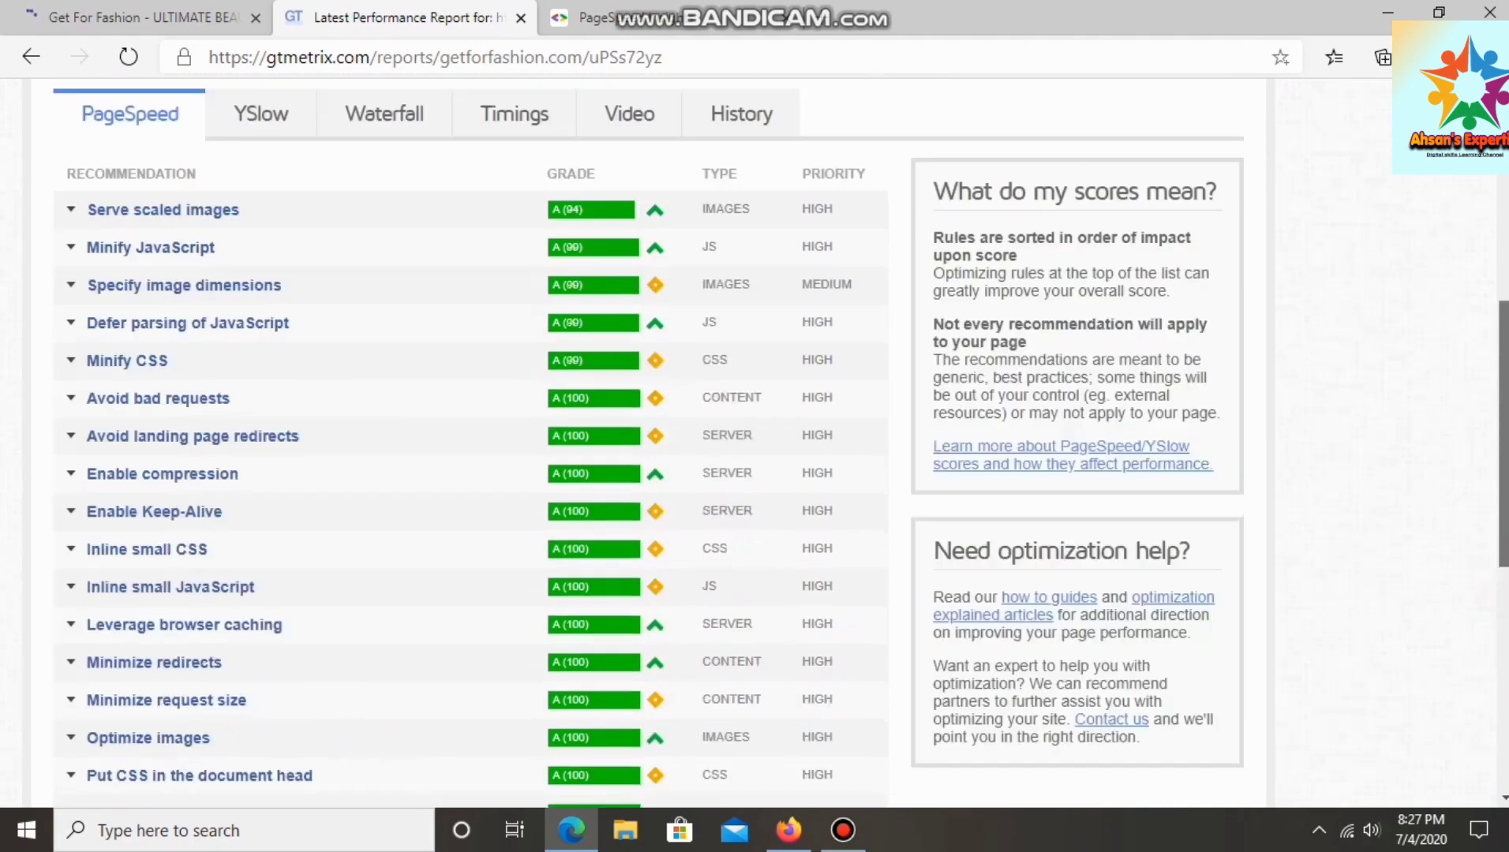
scroll(754, 442, "up", 5)
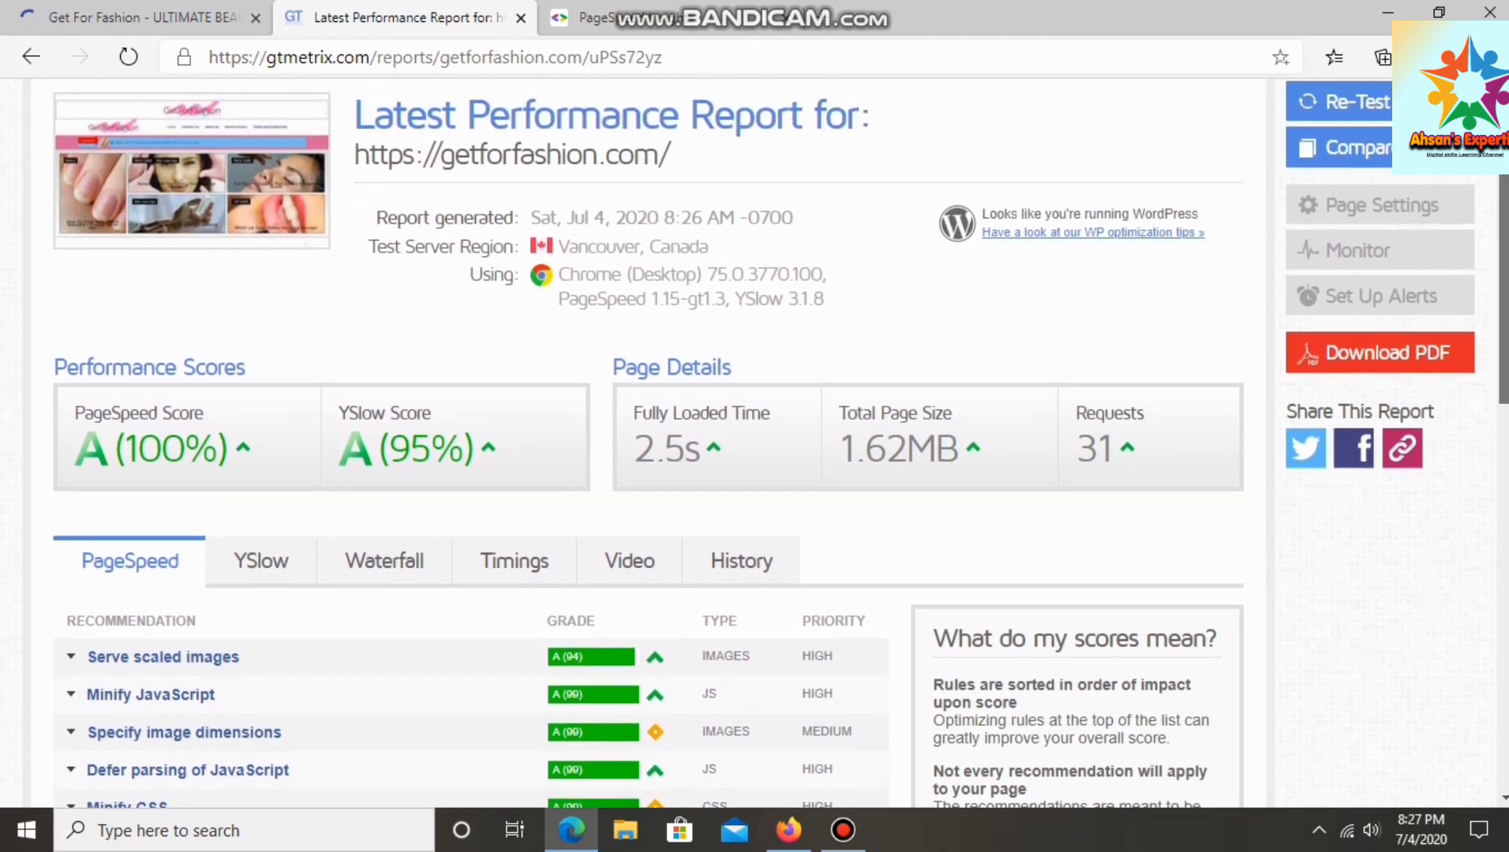
scroll(177, 701, "up", 2)
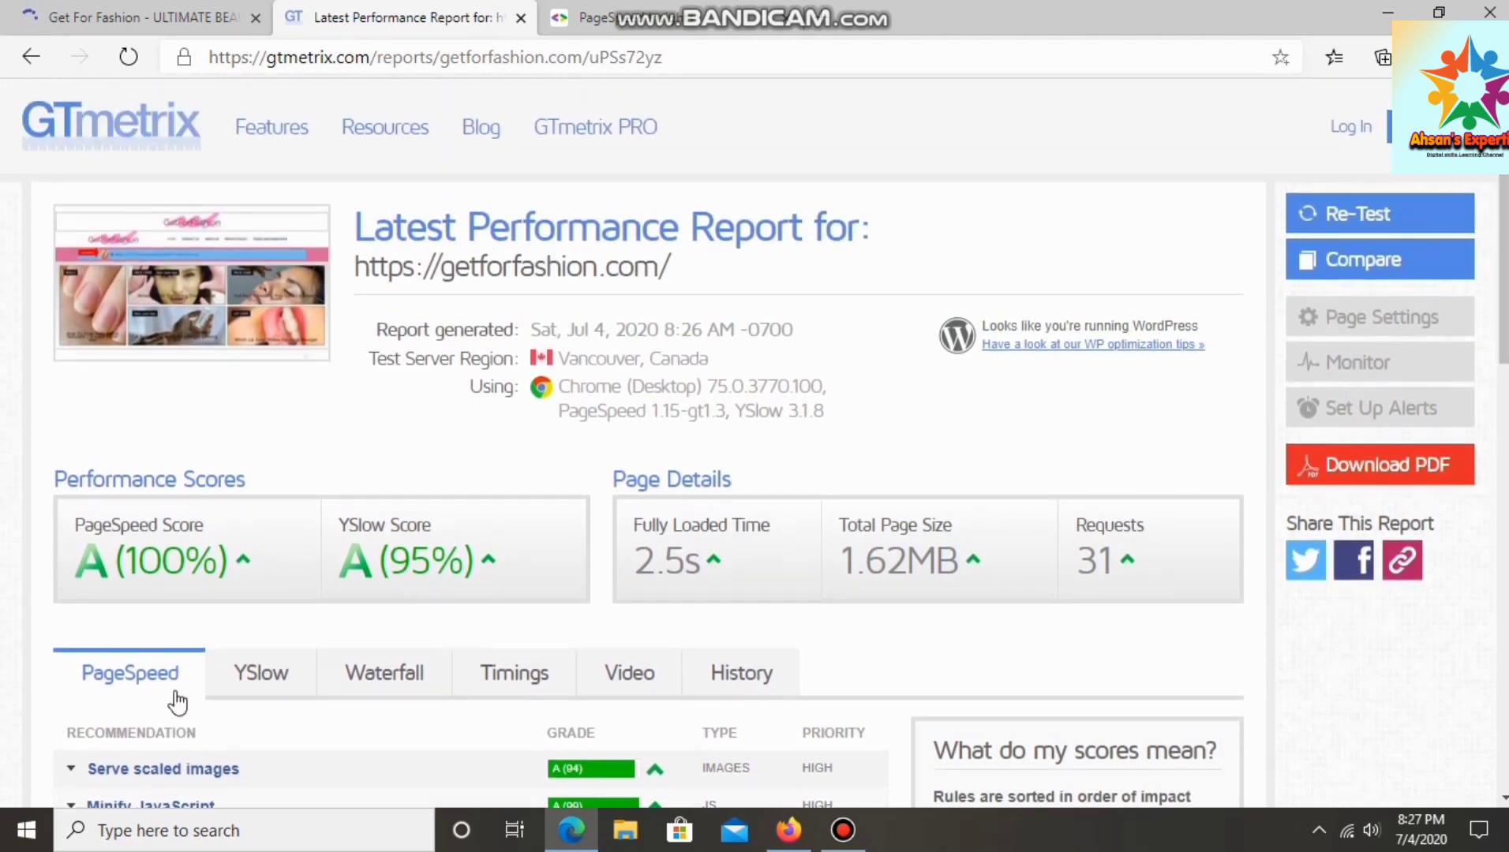